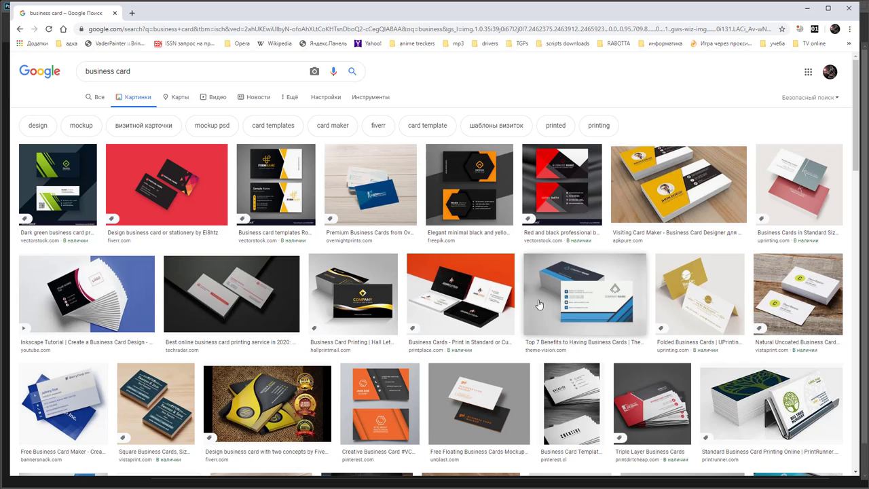
Copy the 'Elegant minimal black and yellow business card' preview image and minimize Chrome
left_click(491, 194)
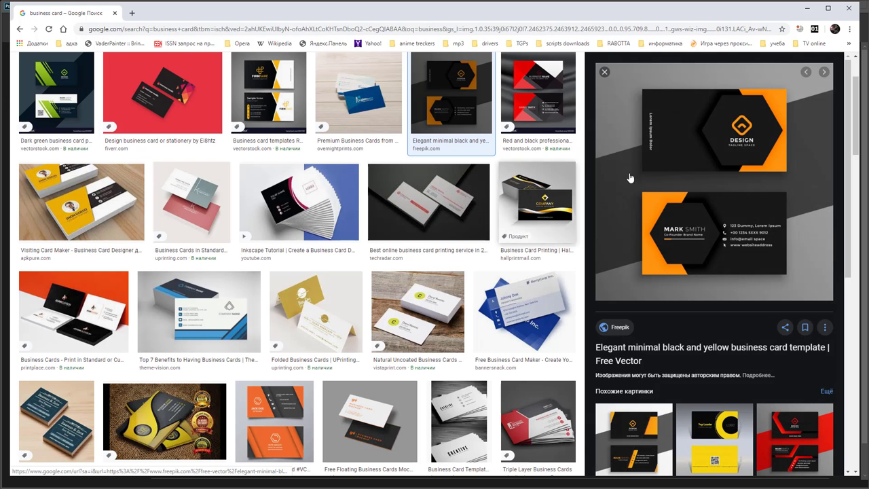
right_click(659, 147)
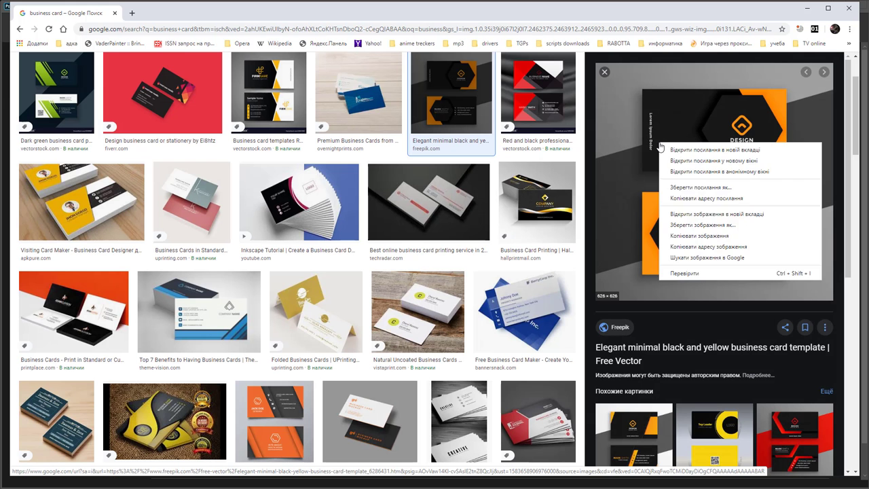
left_click(711, 235)
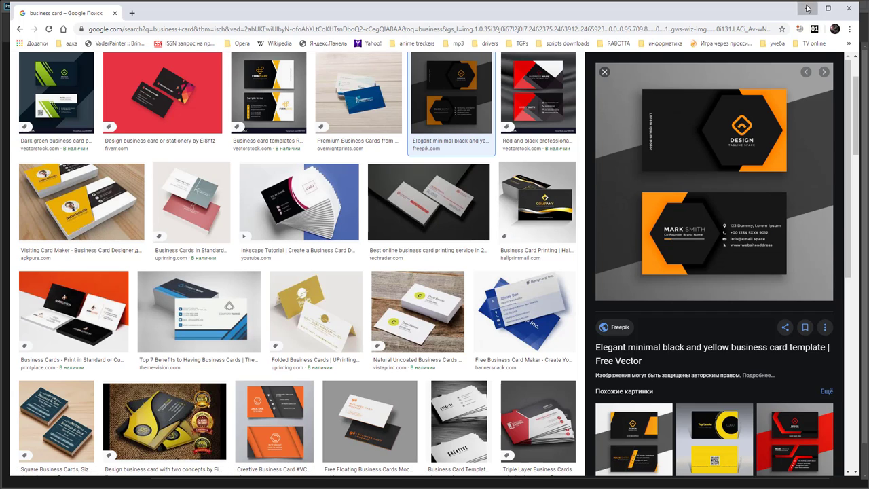
left_click(806, 8)
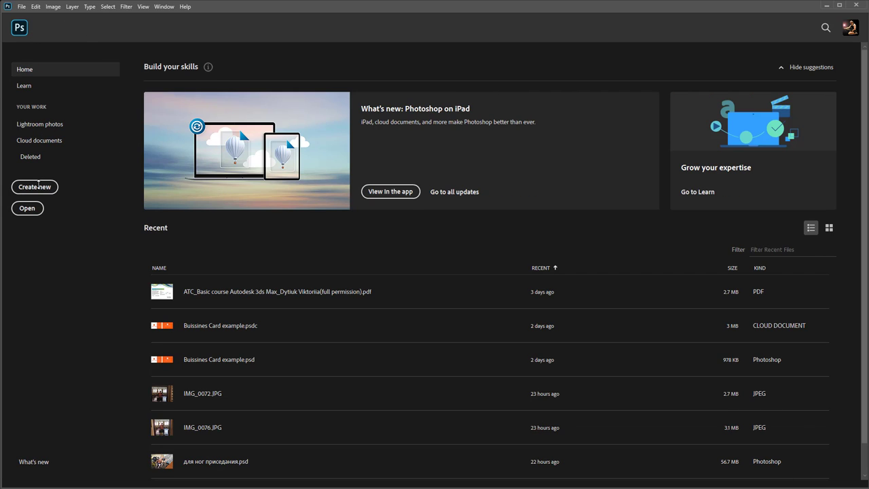
Create a 626 × 626 px document from the Clipboard preset and paste the card template into it
left_click(38, 186)
left_click(239, 136)
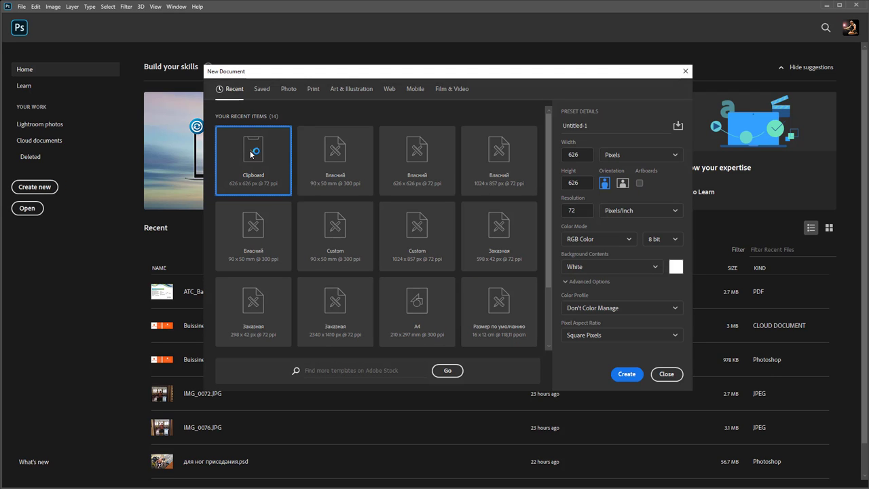
left_click(625, 374)
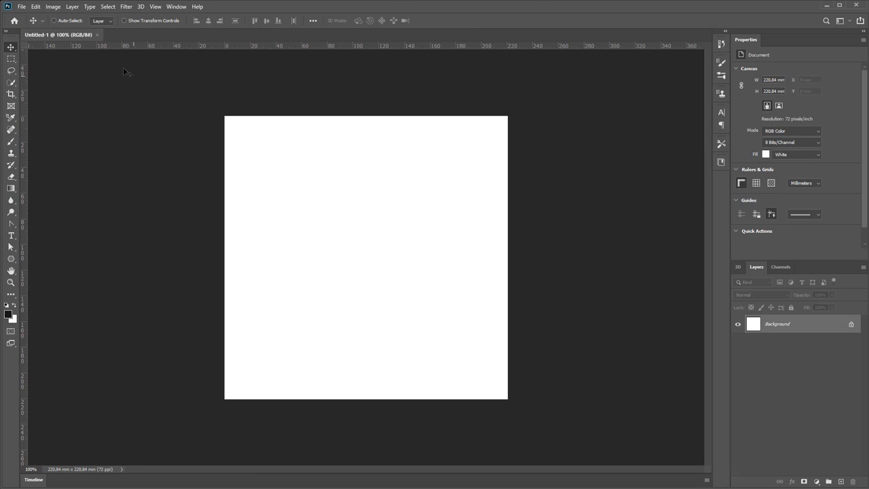
left_click(36, 7)
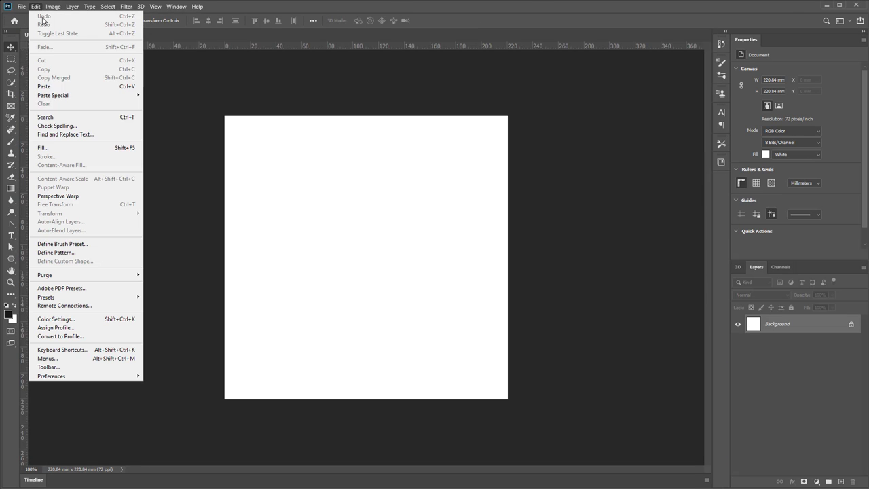
left_click(68, 86)
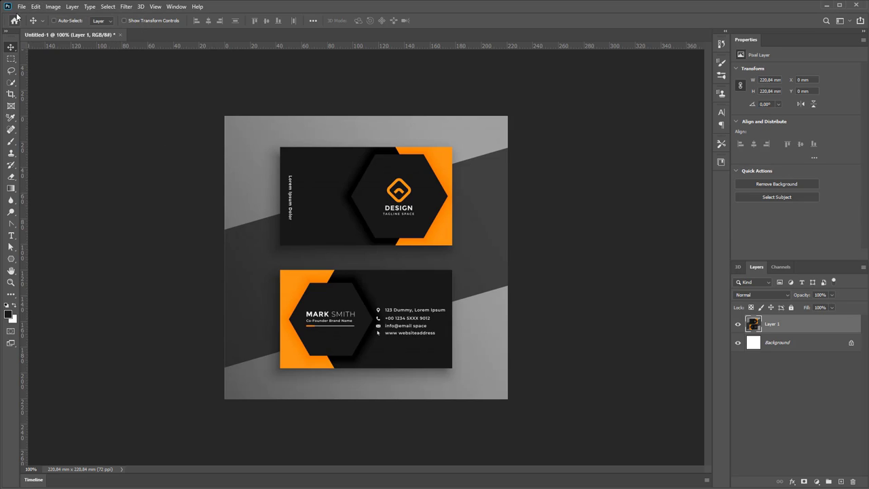
Create a new Print document in millimetres, 90 wide by 50 high at 300 ppi
left_click(21, 6)
left_click(29, 15)
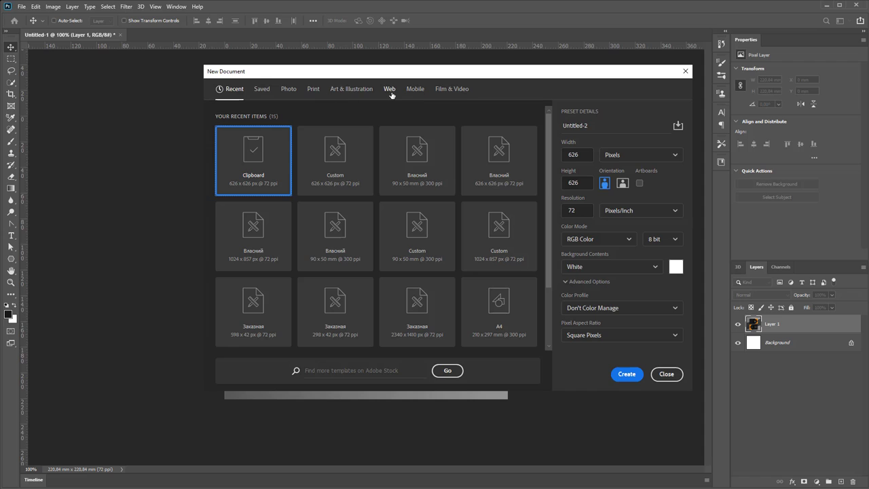
left_click(313, 90)
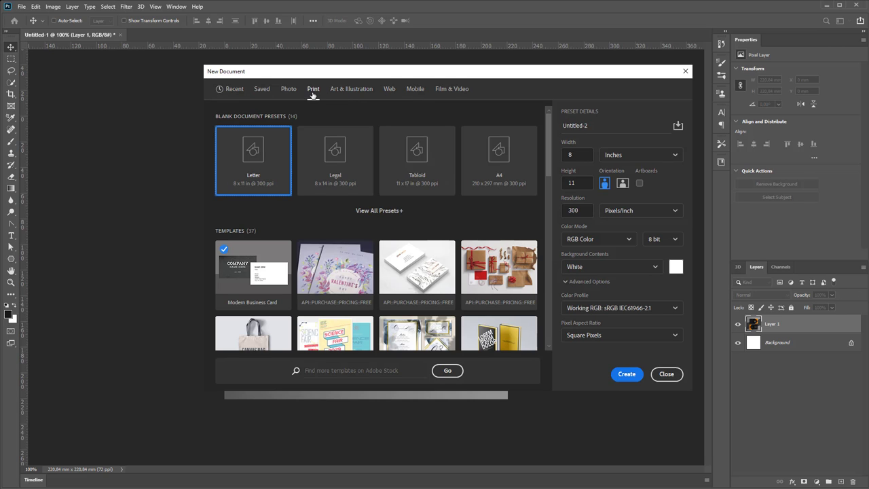
left_click(627, 155)
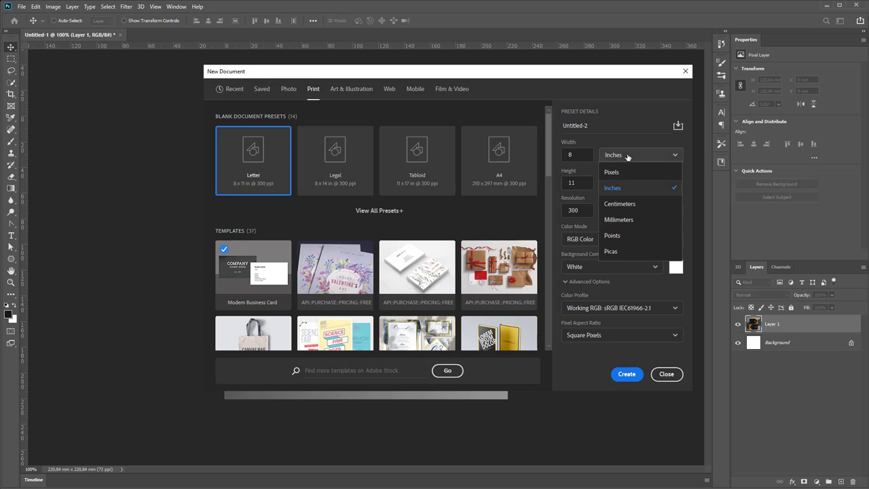
left_click(618, 219)
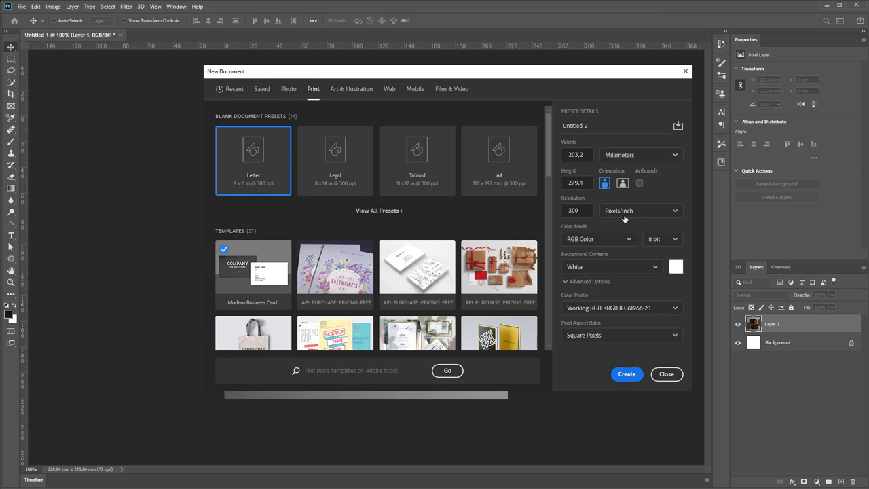
left_click(588, 155)
double_click(587, 155)
type("90")
key("Tab")
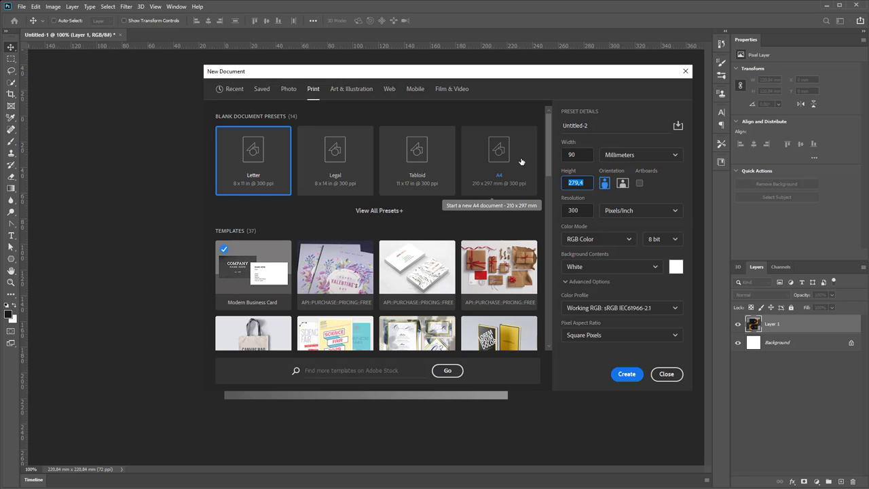
type("50")
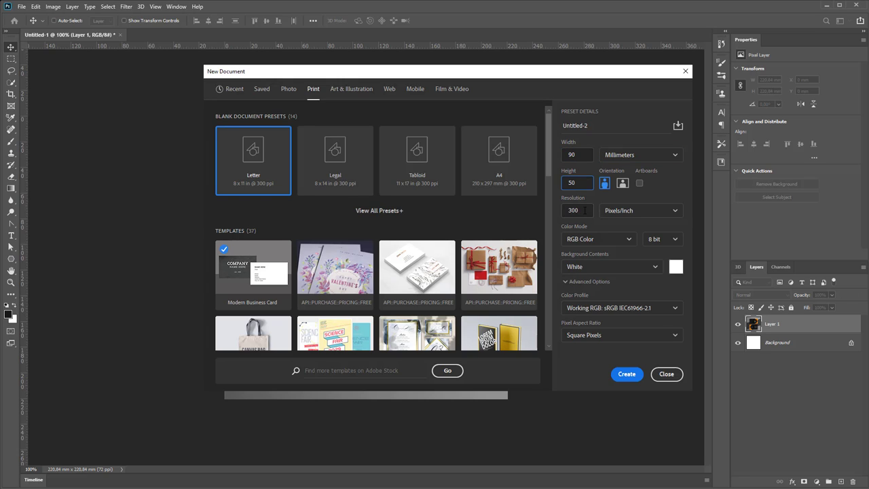
key("Tab")
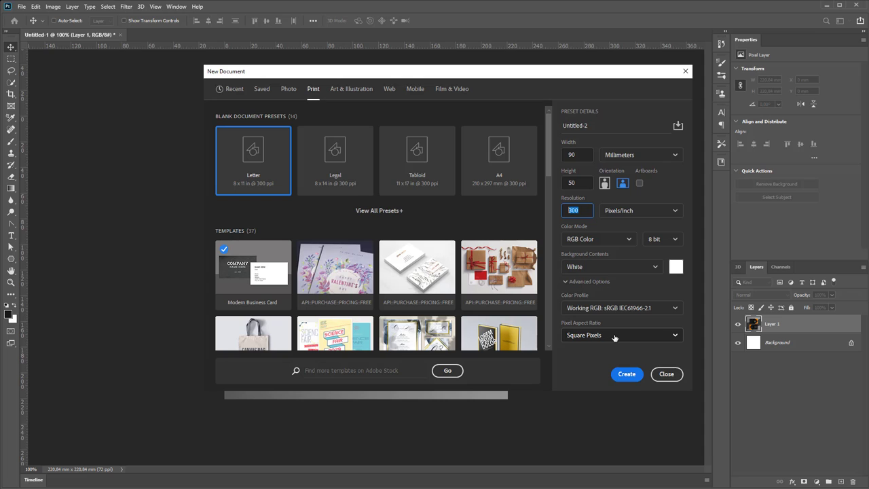
left_click(627, 374)
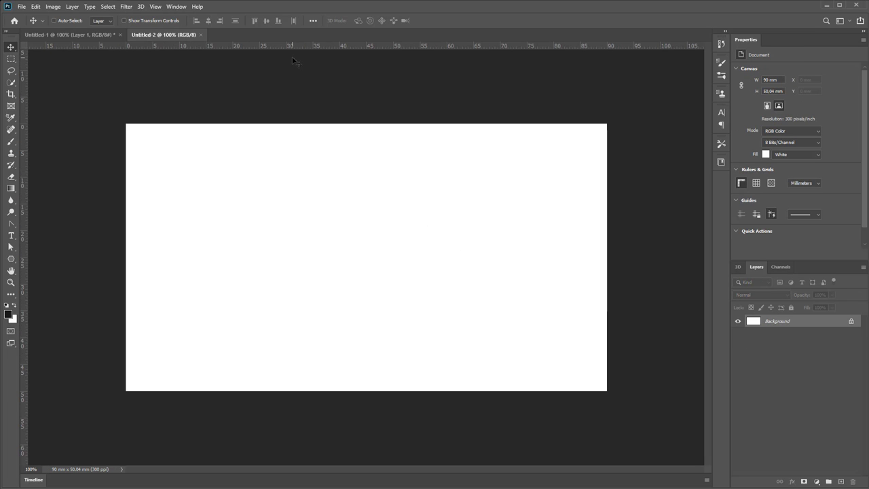
Show the rulers with units set to millimetres
key("ctrl+r")
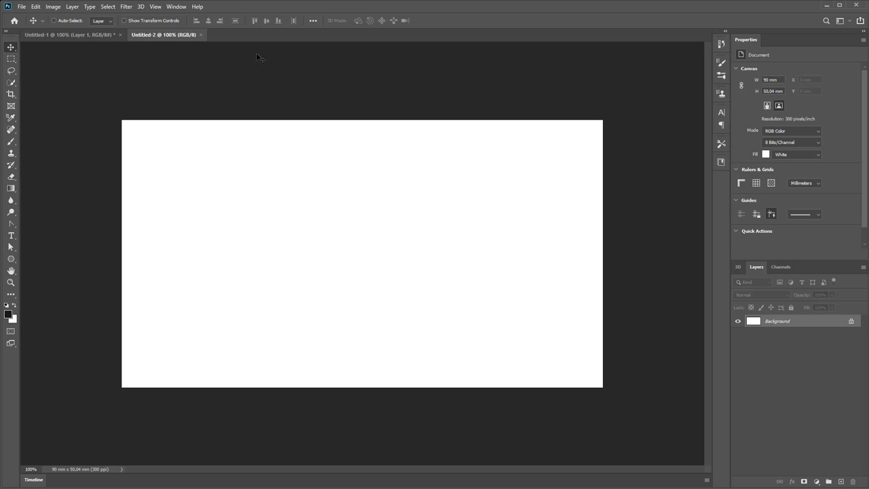
left_click(155, 7)
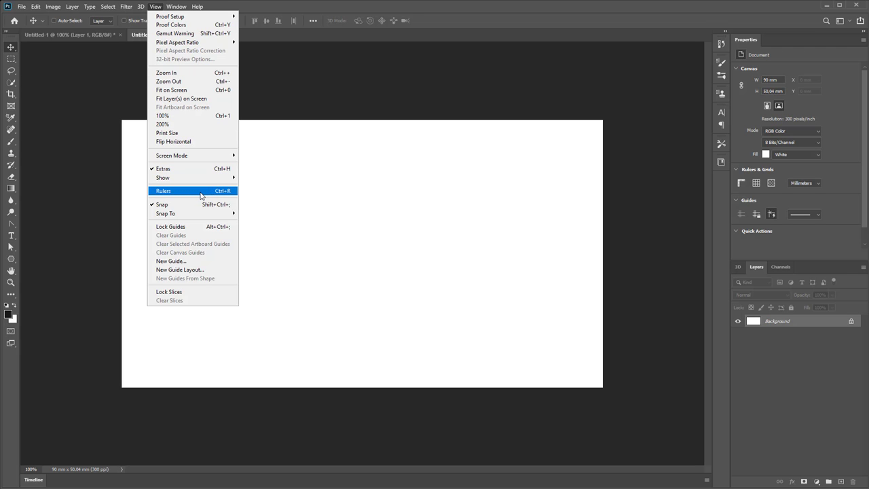
left_click(200, 196)
right_click(340, 48)
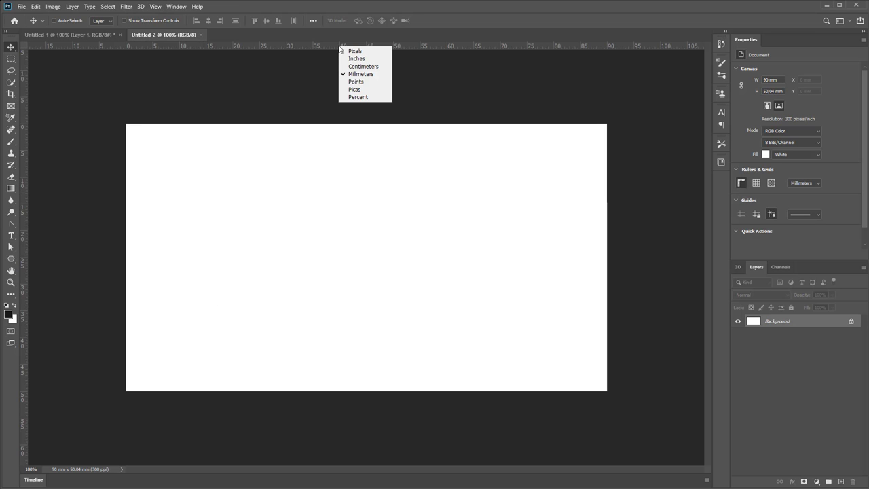
left_click(371, 75)
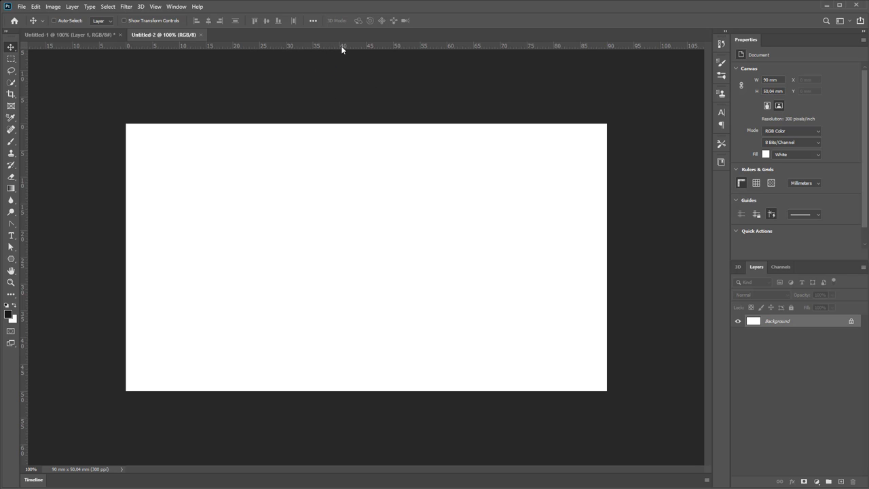
Drag guides onto the canvas's top, left, right and bottom edges
left_click_drag(345, 48, 343, 123)
left_click_drag(25, 205, 125, 189)
left_click_drag(25, 217, 607, 239)
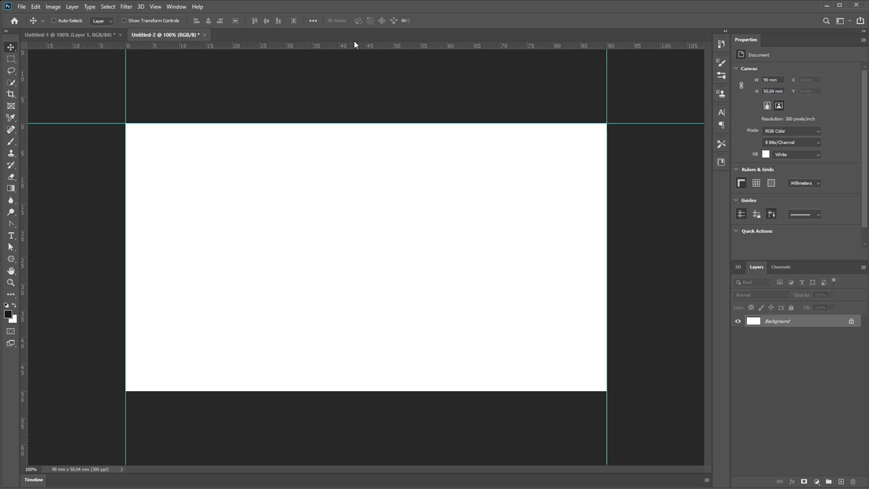
left_click_drag(349, 46, 384, 390)
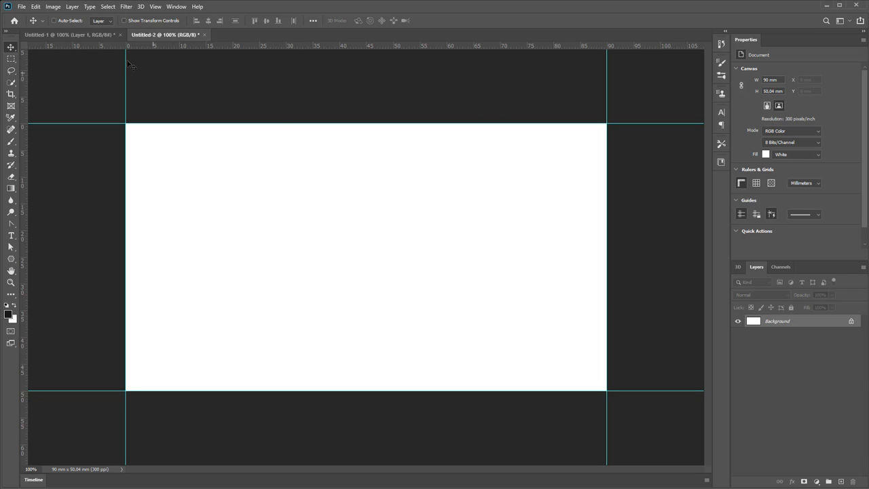
Enlarge the canvas by a relative 8 mm in width and height, anchored at the centre
left_click(56, 6)
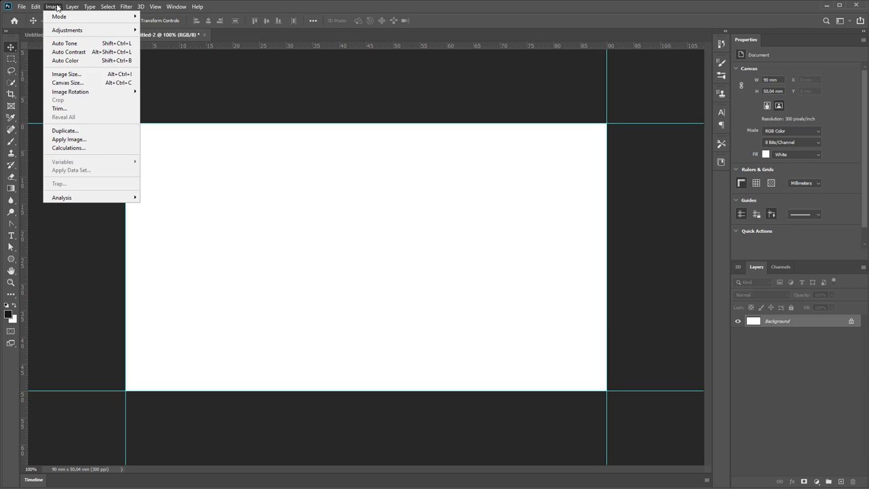
left_click(88, 83)
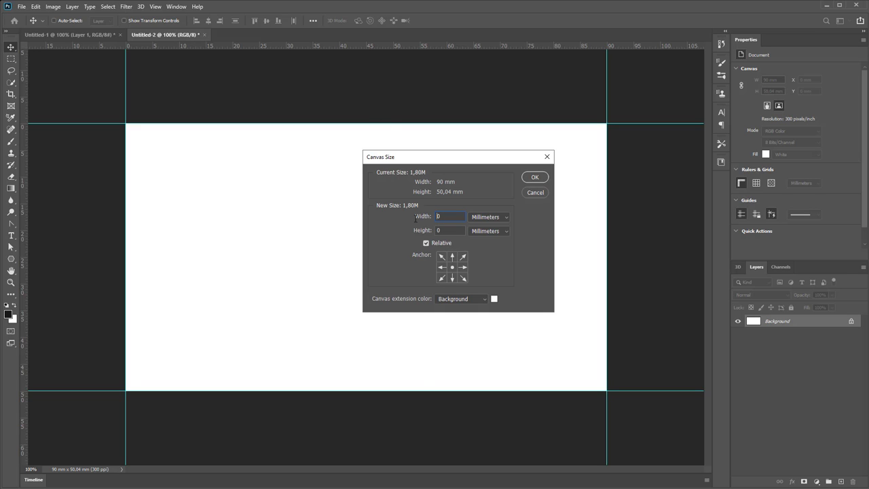
type("8")
key("Tab")
key("BackSpace")
type("8")
left_click(452, 262)
left_click(453, 268)
left_click(534, 178)
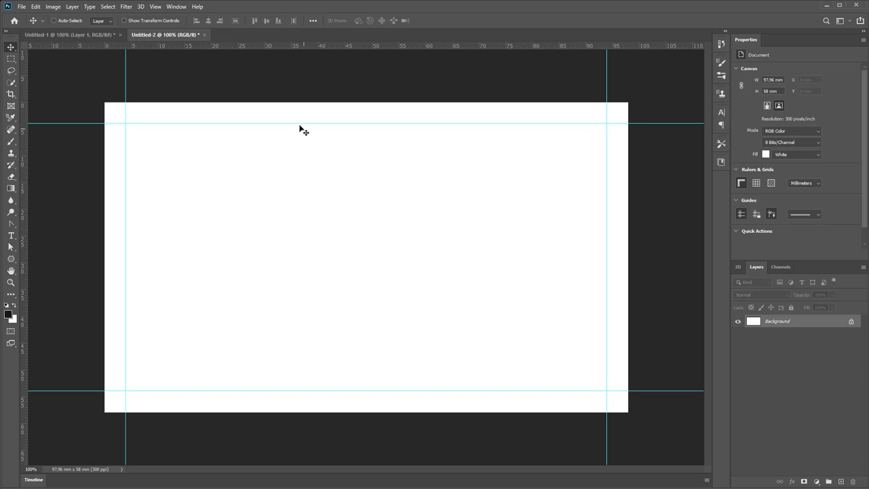
On the reference card, set the foreground colour to the sampled dark grey 171717
left_click(102, 37)
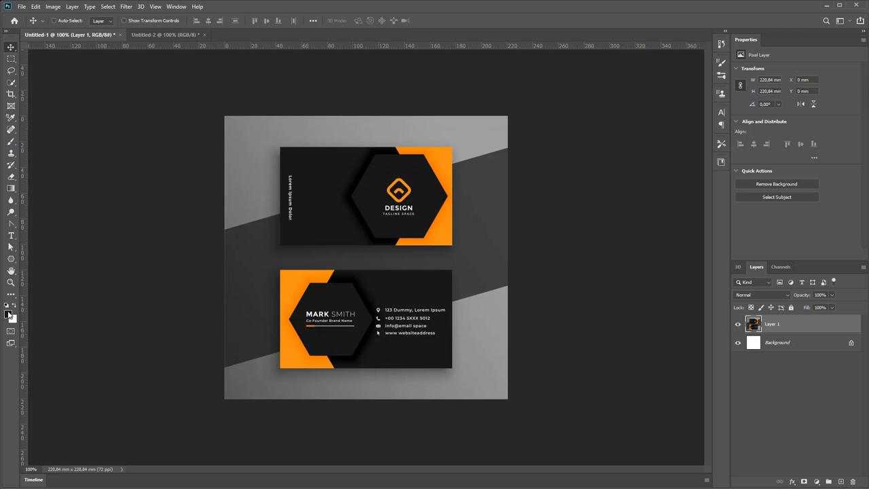
left_click(10, 315)
left_click_drag(484, 207, 524, 168)
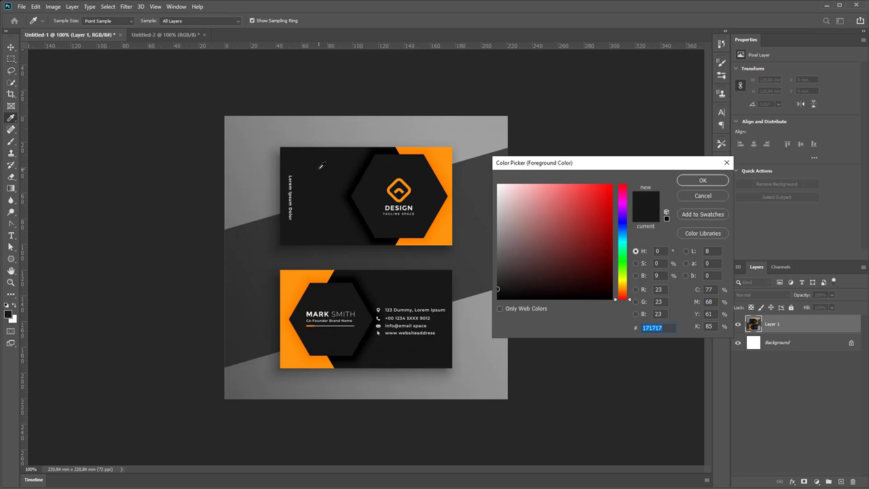
left_click(703, 180)
key("v")
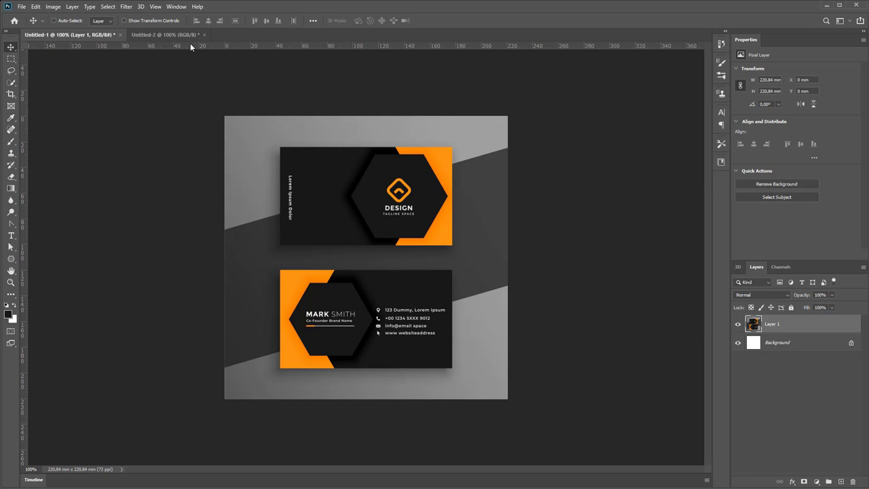
left_click(187, 38)
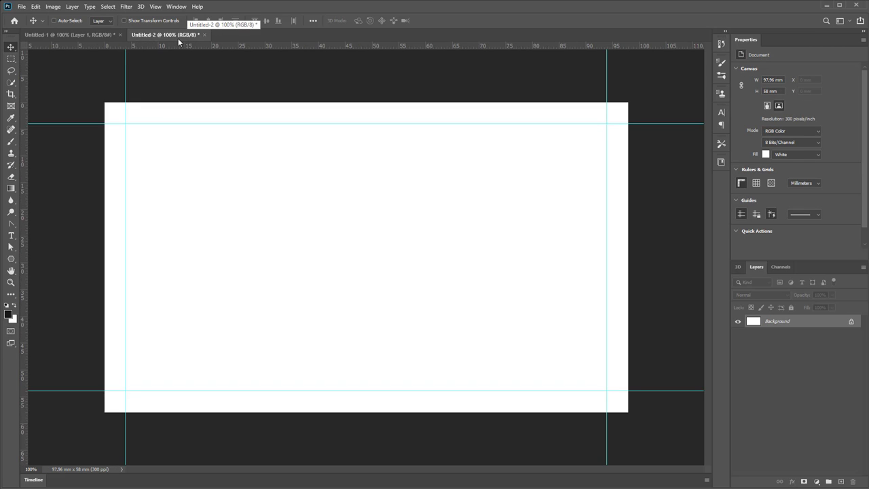
On the blank card, add a new empty layer named Bg01
left_click(841, 481)
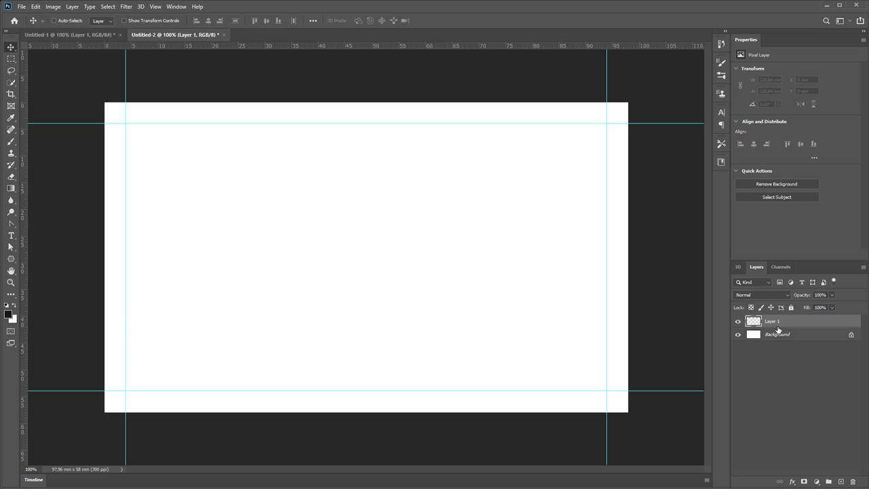
double_click(771, 321)
key("BackSpace")
type("Bg01")
key("Return")
With the Gradient tool, set the gradient's left stop to a warm dark brown (#29231c)
left_click(8, 190)
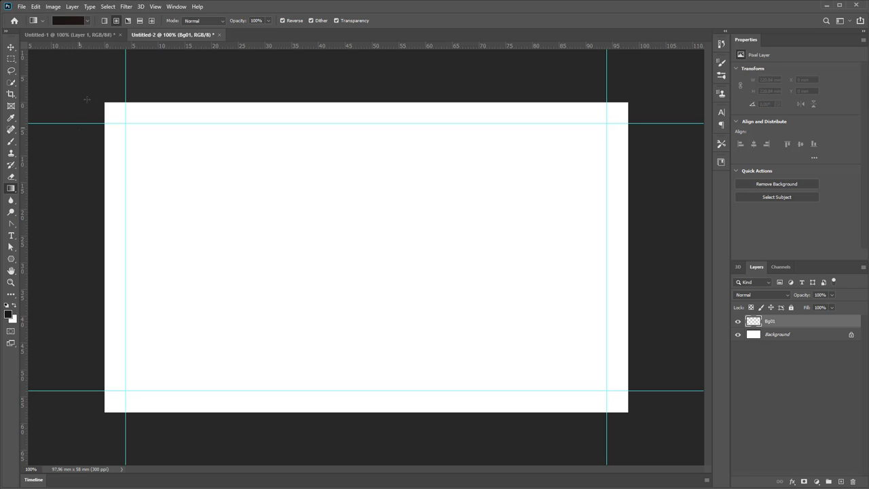
left_click(72, 21)
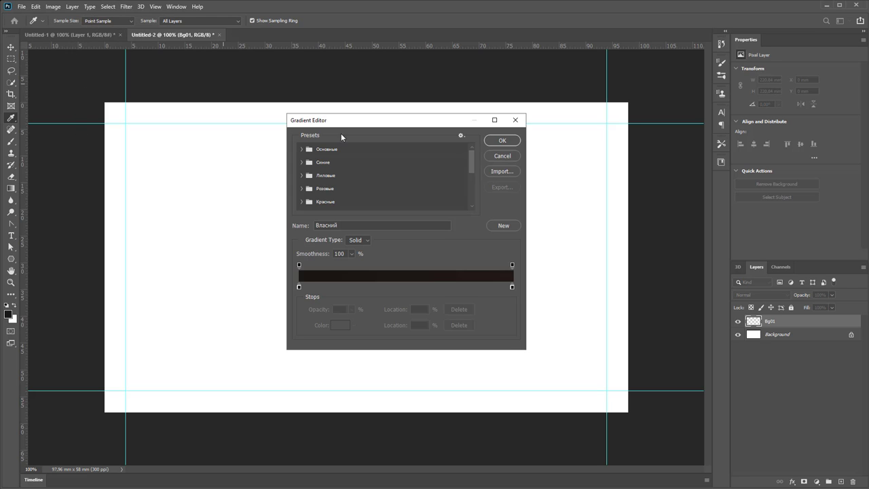
left_click(297, 286)
double_click(296, 285)
left_click_drag(571, 168, 554, 134)
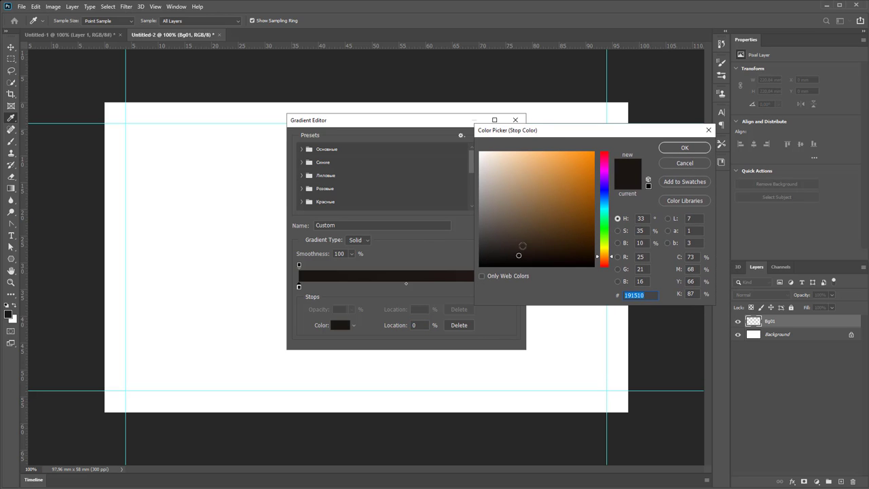
left_click_drag(520, 252, 515, 248)
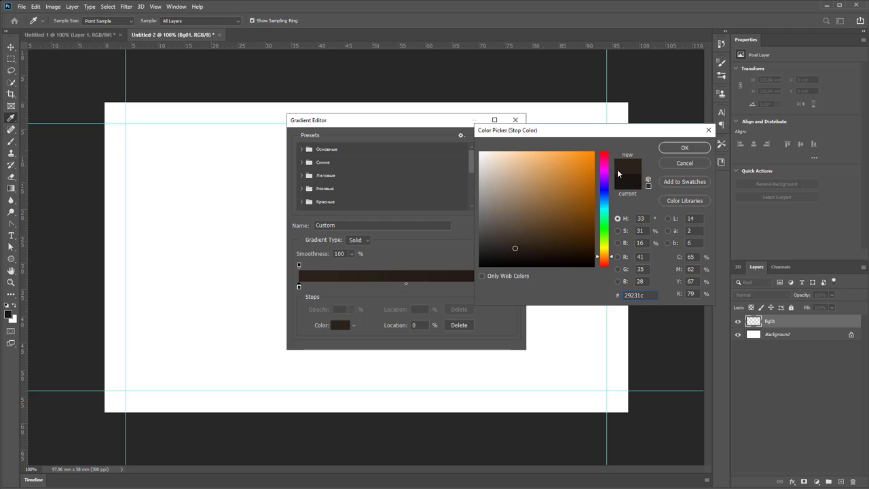
left_click(684, 148)
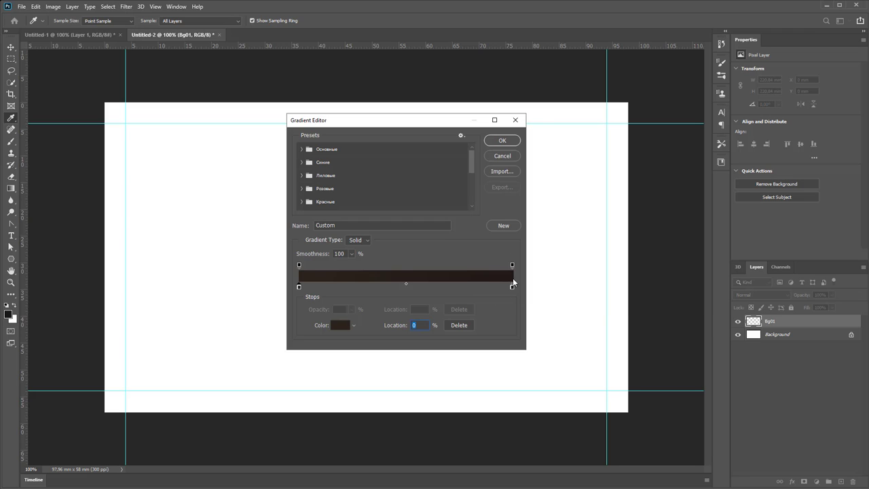
left_click(502, 140)
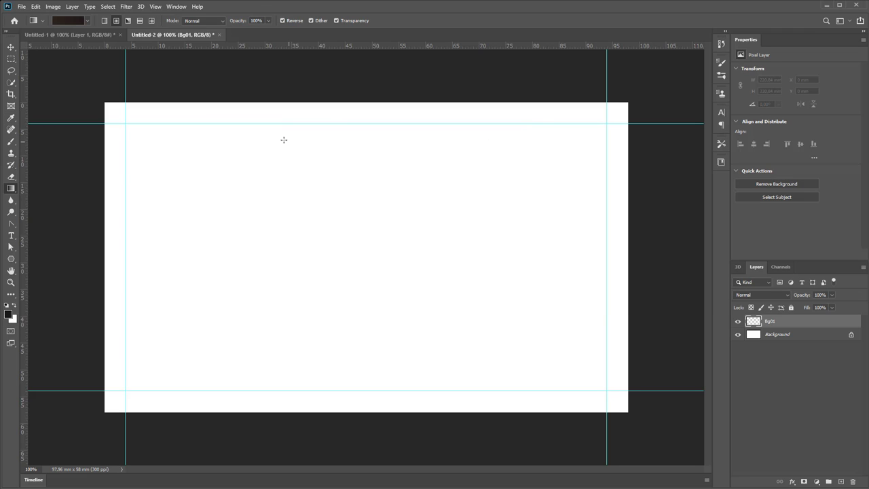
Fill Bg01 with a non-reversed radial gradient drawn from the card centre outward
left_click(116, 21)
left_click_drag(482, 264, 261, 169)
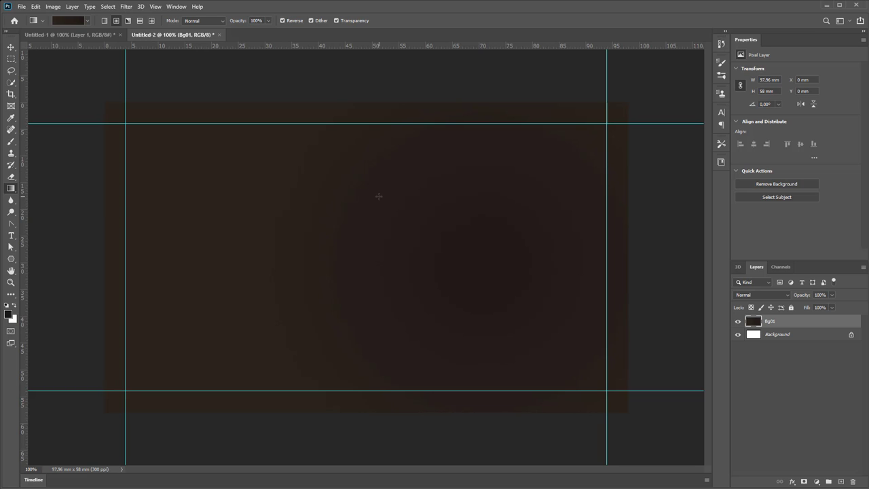
left_click_drag(386, 240, 213, 114)
left_click(289, 20)
left_click_drag(433, 257, 191, 123)
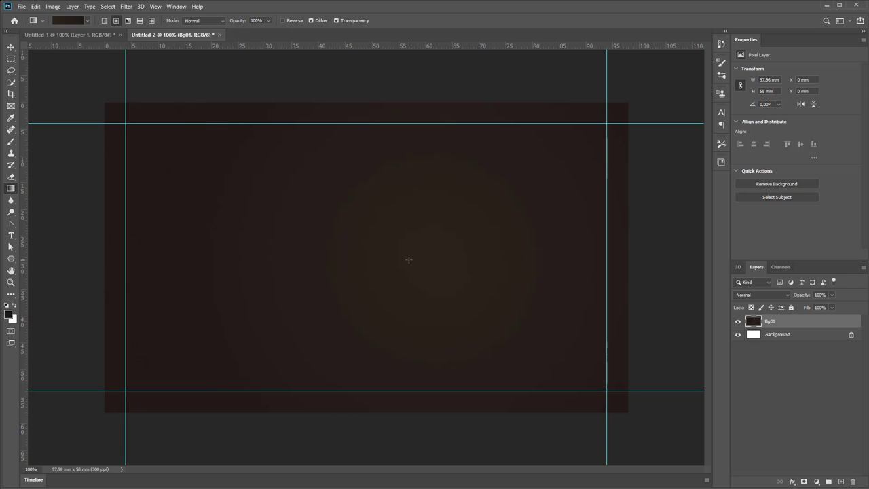
left_click_drag(409, 260, 158, 81)
Set the foreground colour to the orange sampled from the reference card
left_click(97, 35)
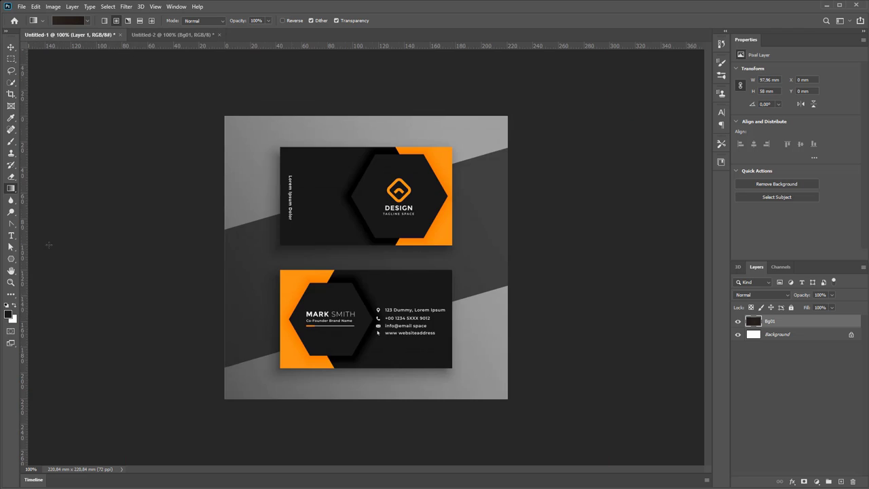
left_click(8, 314)
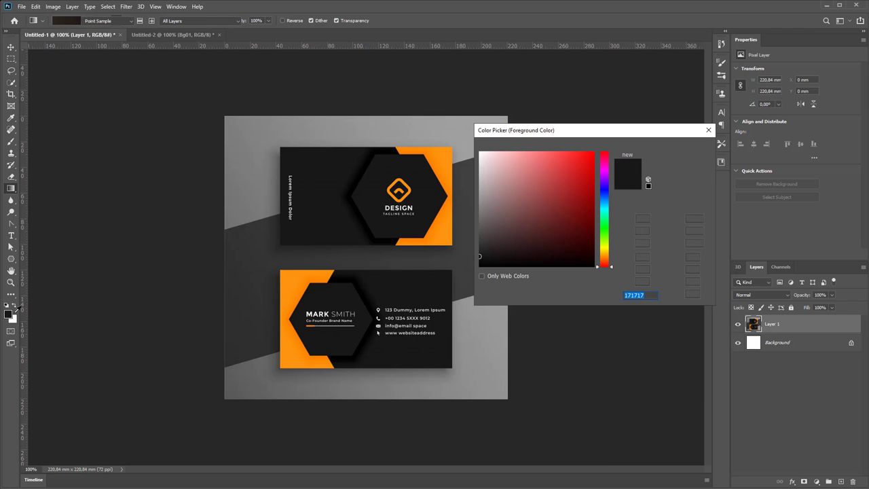
left_click(442, 152)
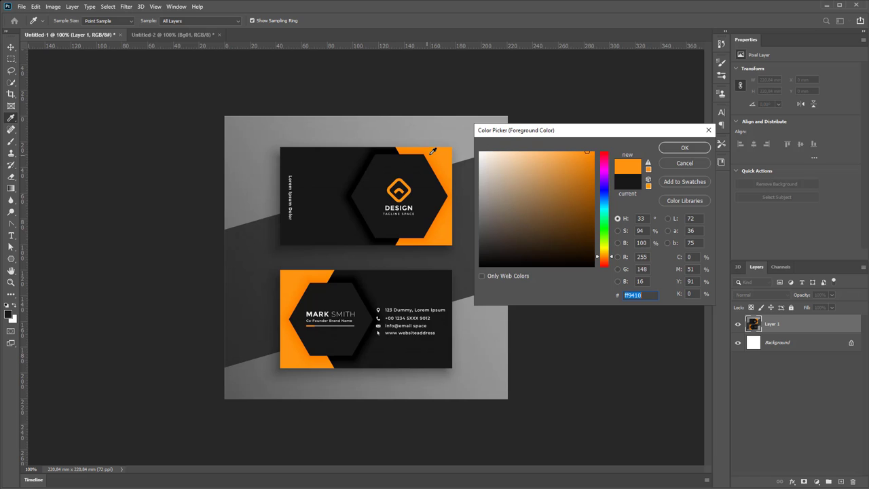
left_click(681, 147)
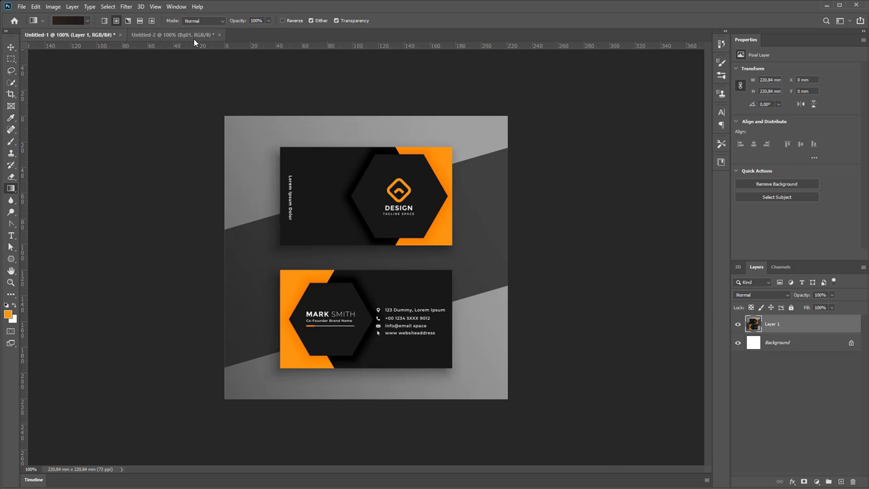
left_click(194, 37)
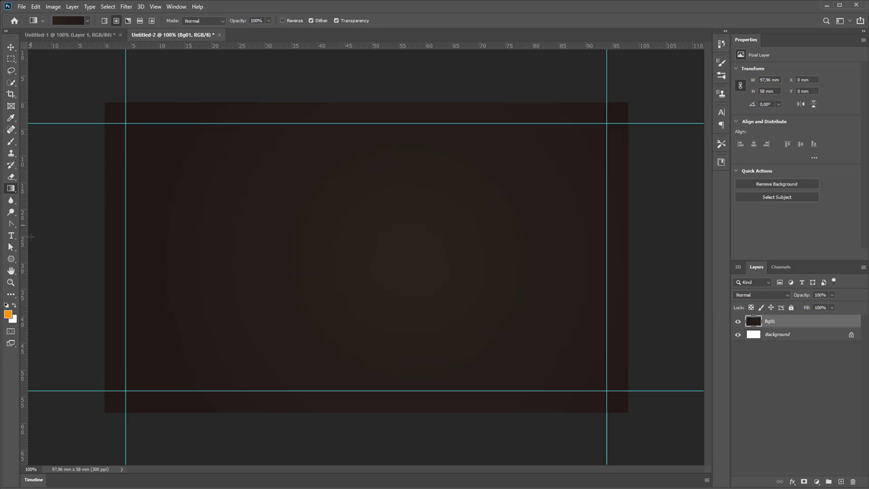
Draw an orange 508 × 713 px rectangle shape covering the card's right portion
left_click(11, 259)
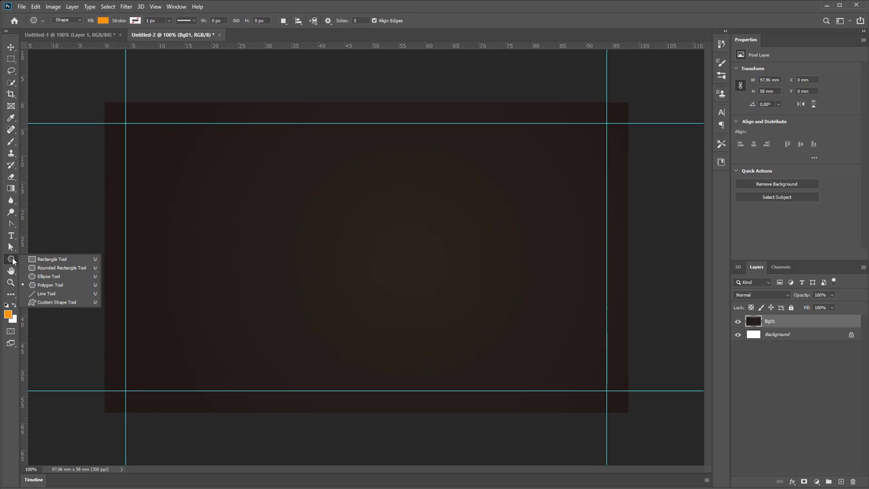
left_click(70, 260)
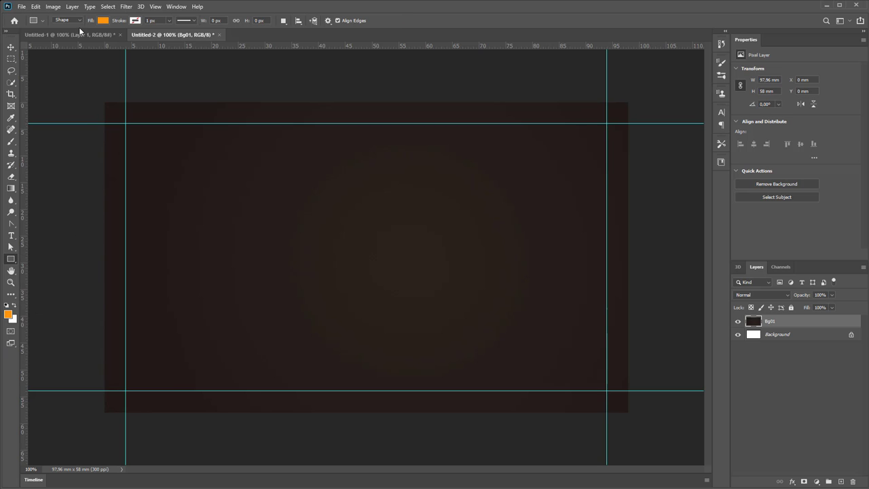
left_click(78, 20)
left_click(80, 20)
left_click_drag(637, 99, 407, 420)
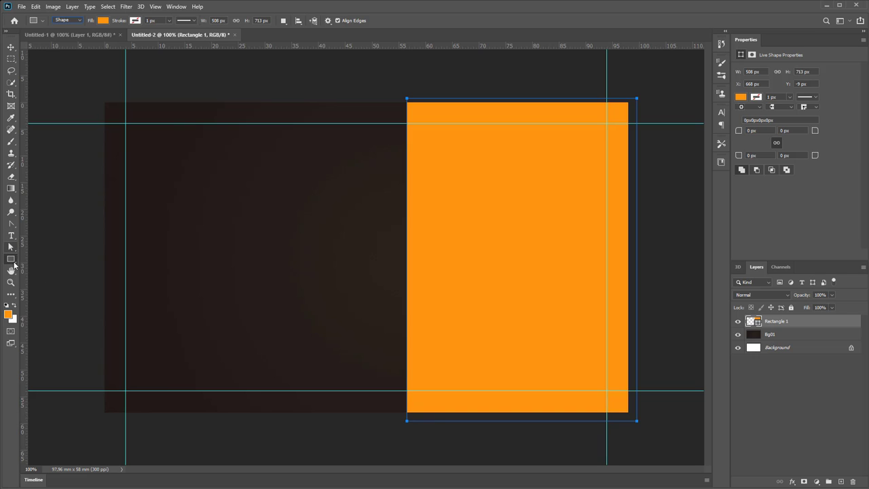
left_click(11, 247)
left_click(15, 226)
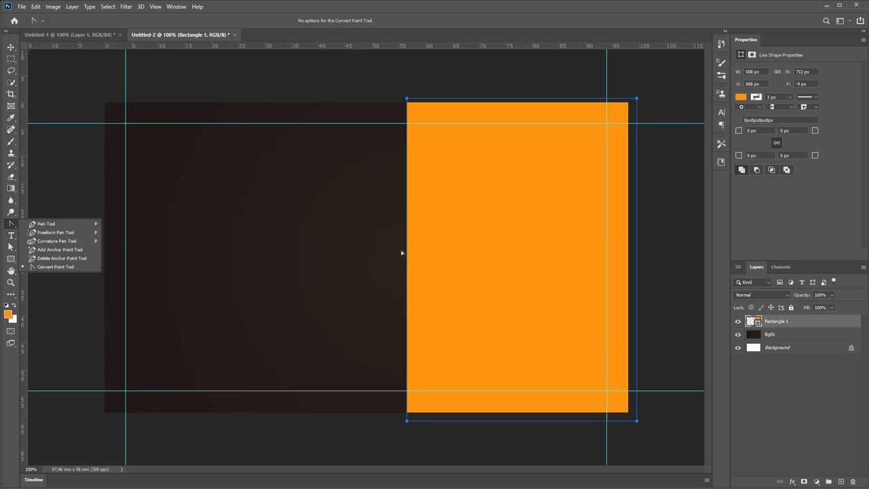
Add a horizontal guide at position 58/2 mm via View > New Guide
left_click(190, 39)
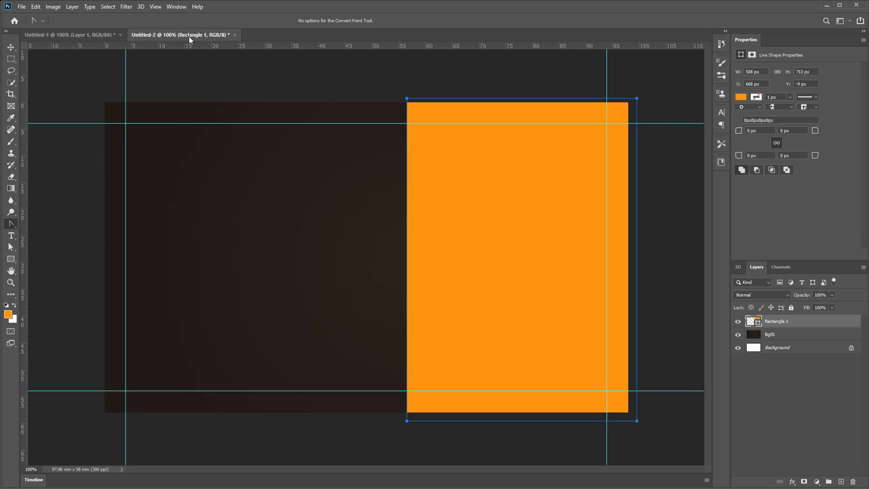
left_click(155, 7)
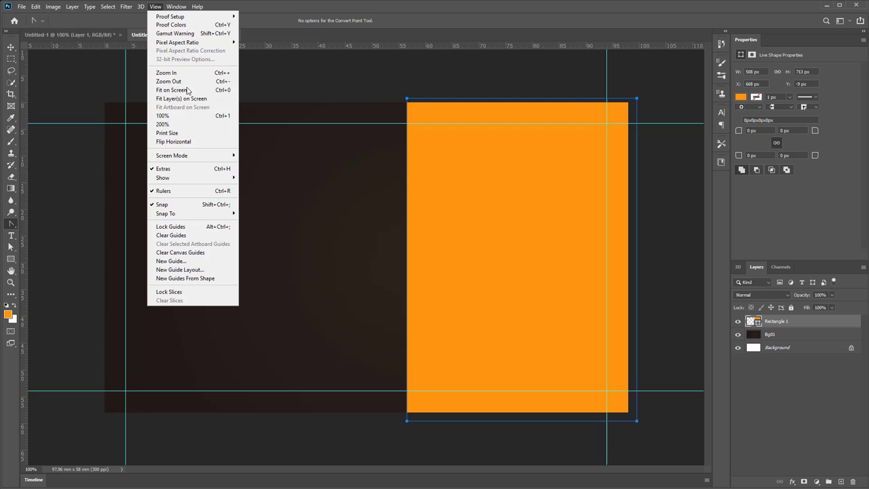
left_click(203, 263)
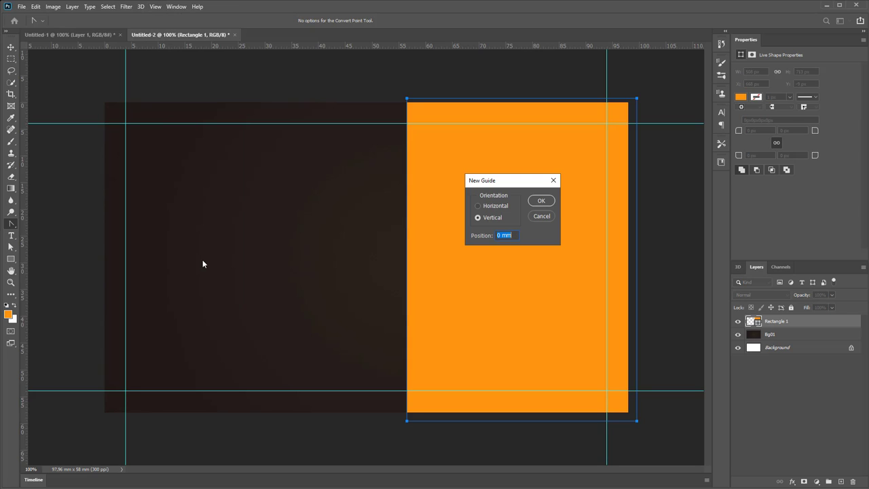
left_click(487, 209)
left_click_drag(514, 235, 453, 234)
type("58/2")
left_click(542, 201)
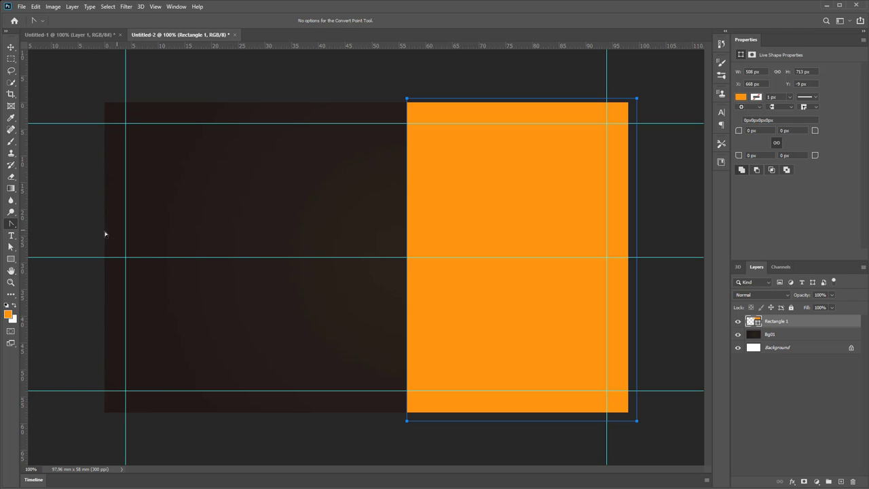
Add an anchor on Rectangle 1's left edge at the guide, drag it inward, and make it a sharp corner
right_click(13, 225)
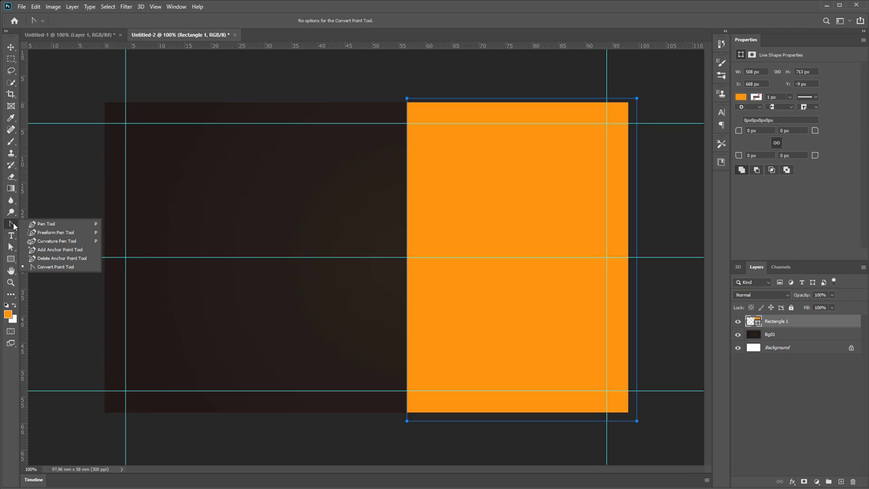
left_click(60, 250)
left_click(407, 257)
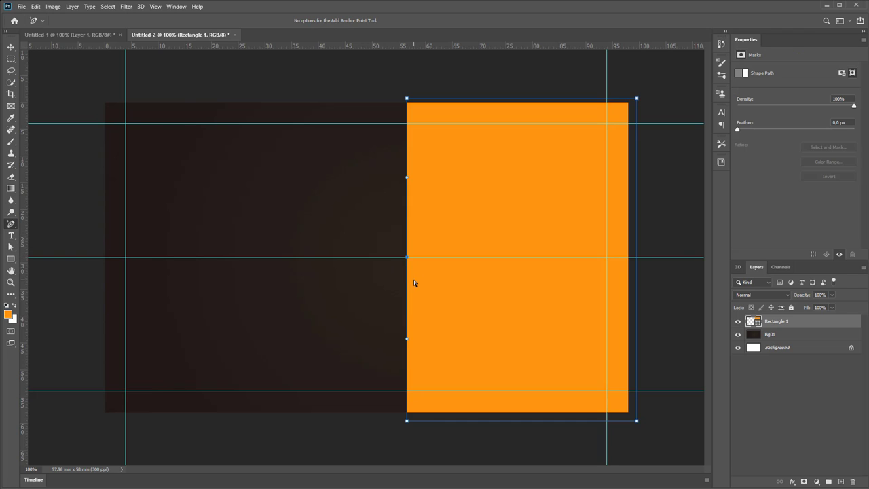
left_click(10, 247)
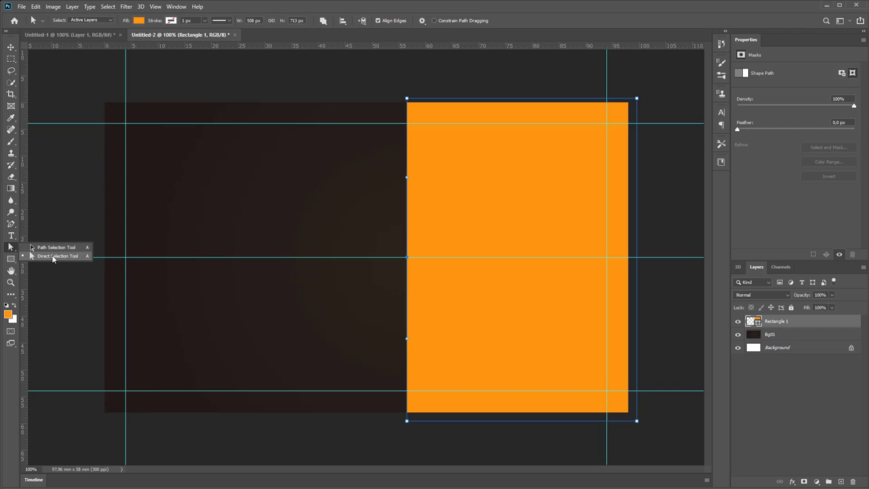
left_click(65, 256)
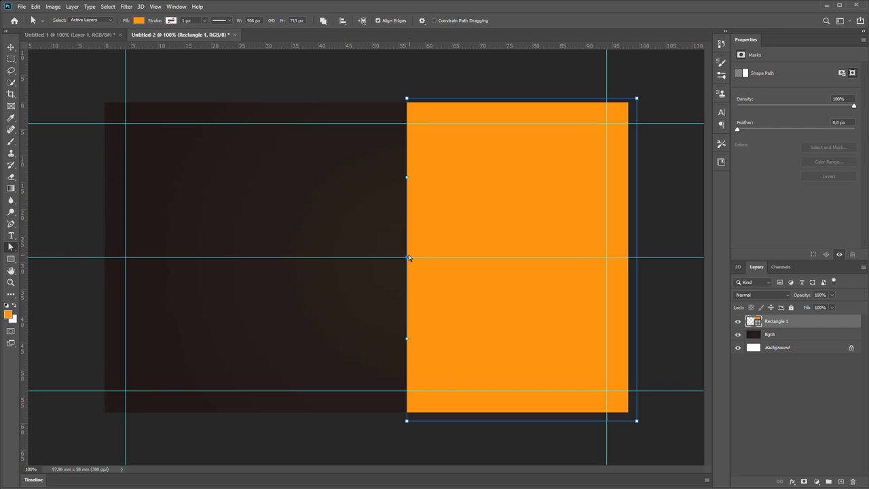
left_click_drag(407, 257, 479, 258)
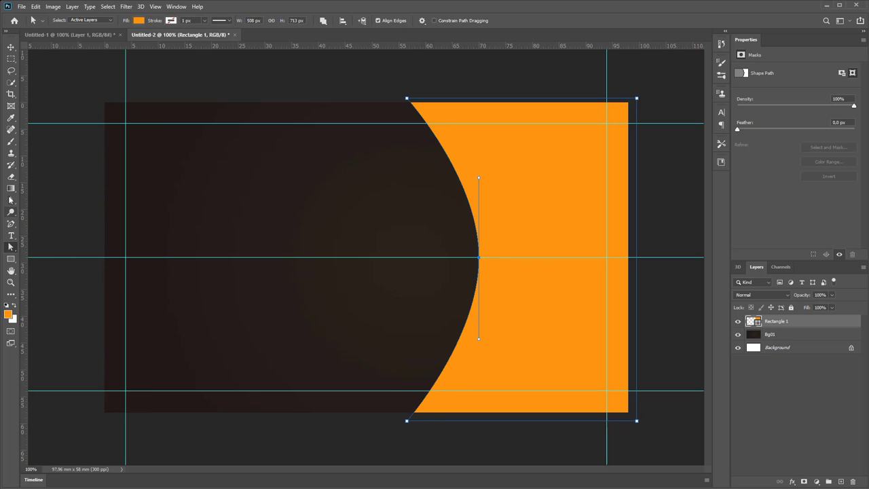
left_click_drag(11, 224, 75, 267)
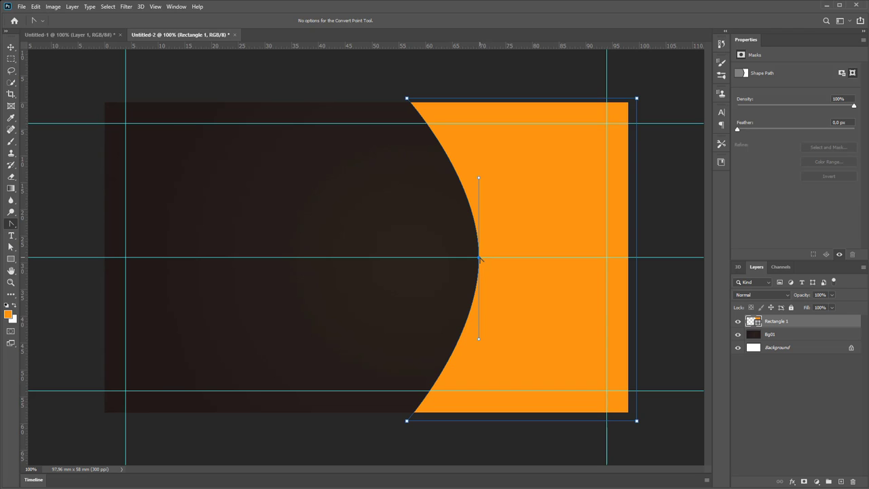
left_click(479, 258)
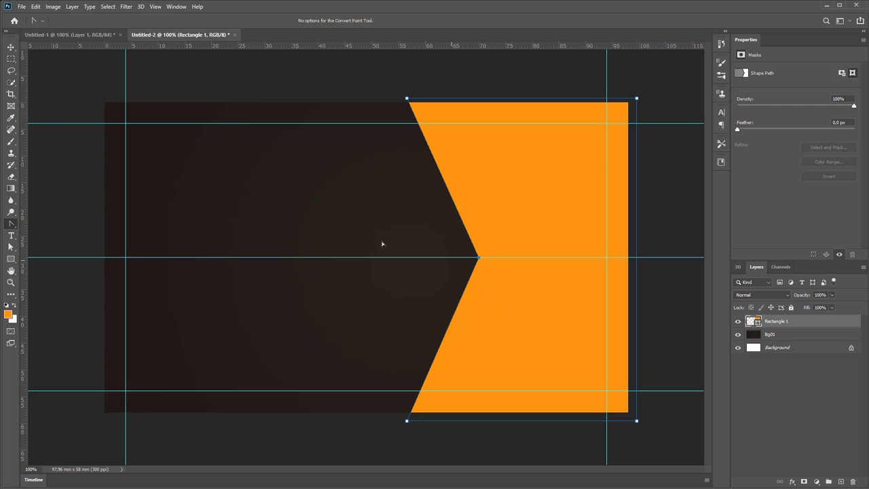
Compare with the reference mockup, then sample the dark brown background as the foreground colour
left_click(109, 34)
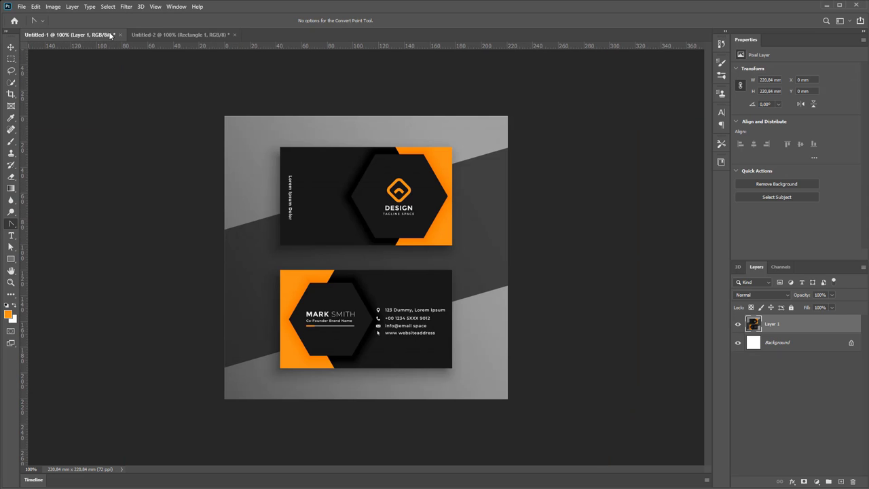
left_click(167, 35)
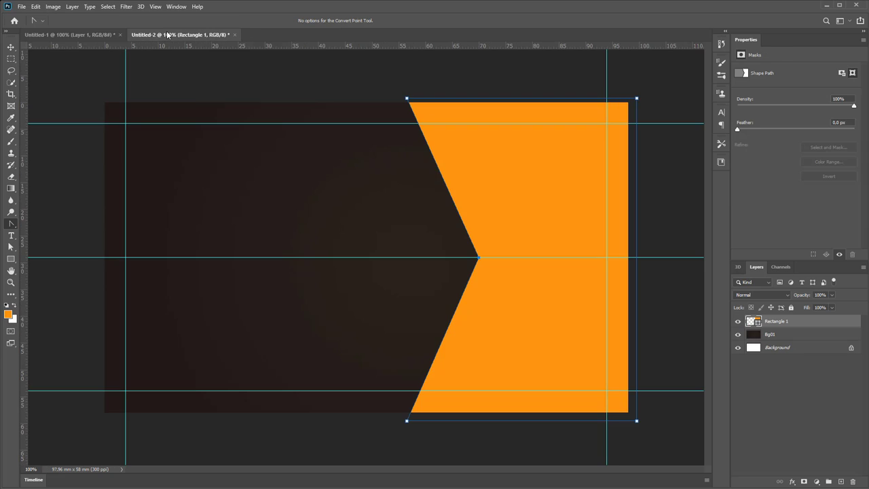
left_click(91, 38)
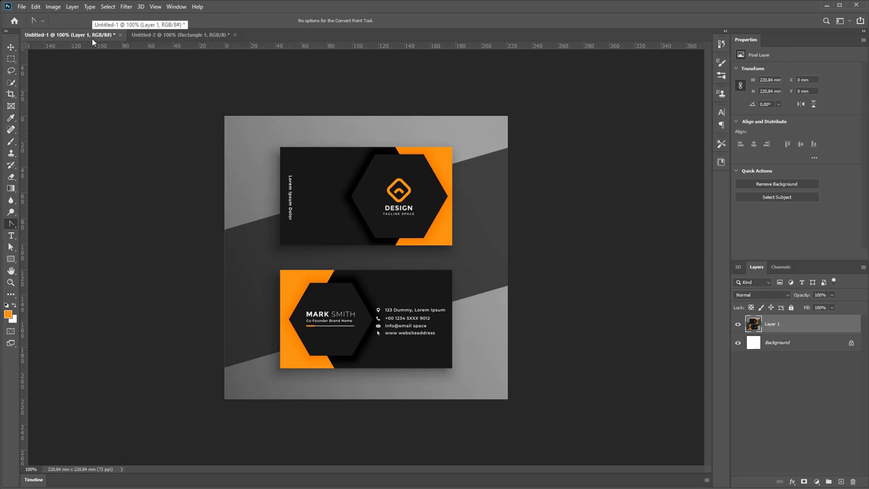
left_click(159, 35)
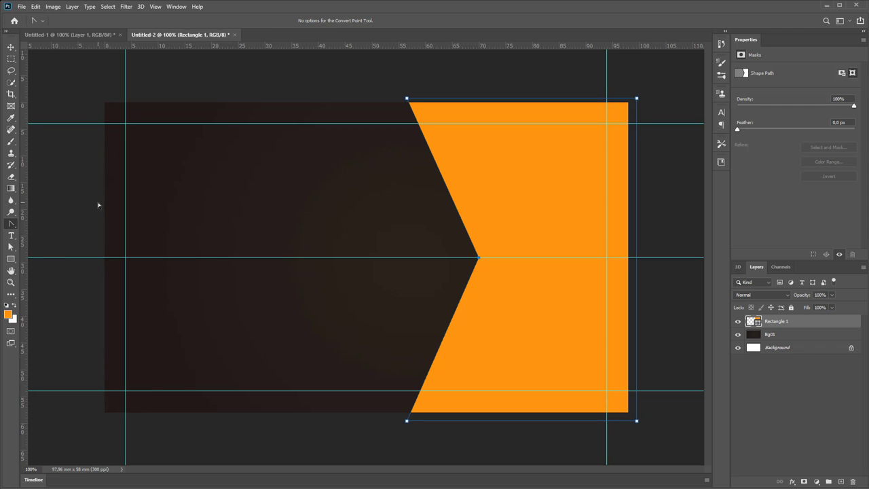
left_click(8, 315)
left_click(281, 153)
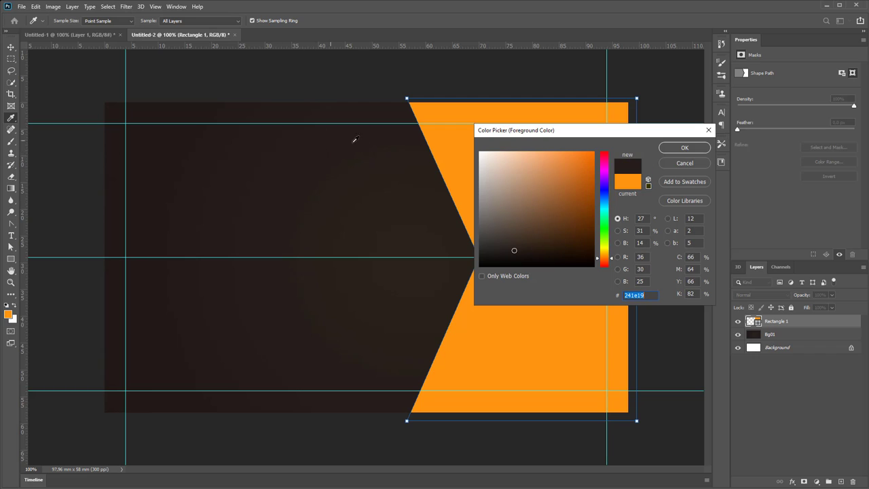
left_click(690, 151)
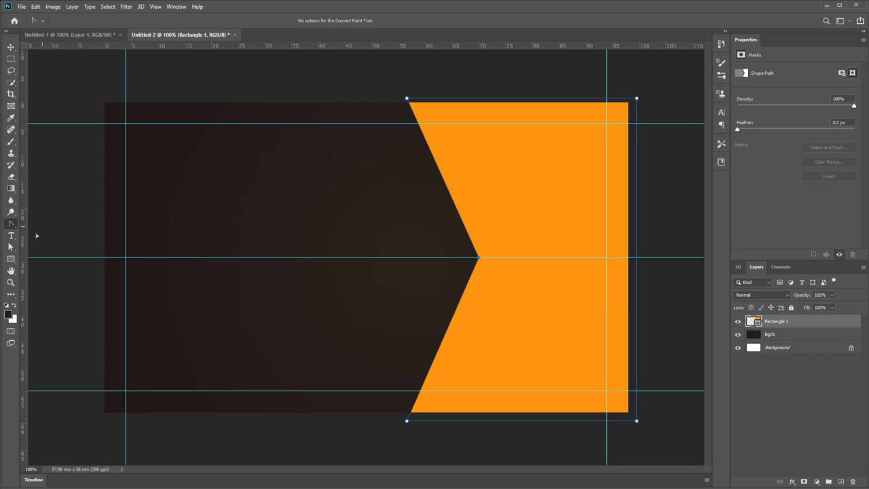
Draw a six-sided polygon centred on the middle guide
left_click(11, 259)
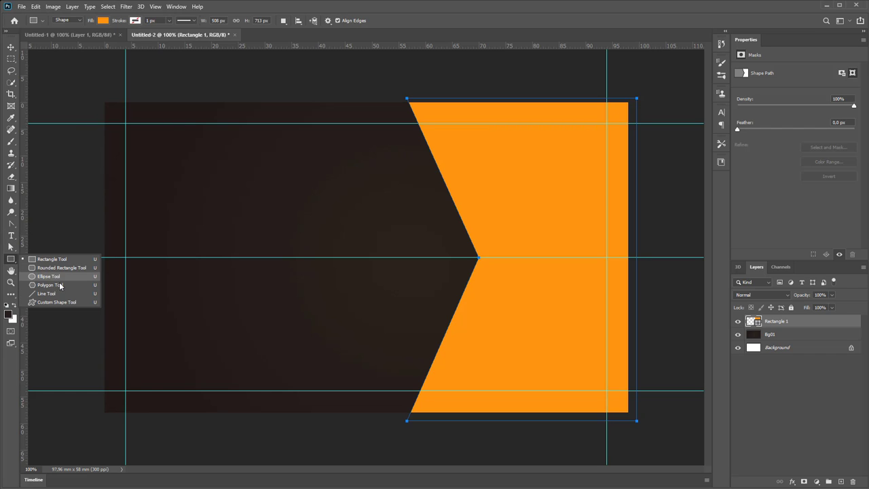
left_click(70, 285)
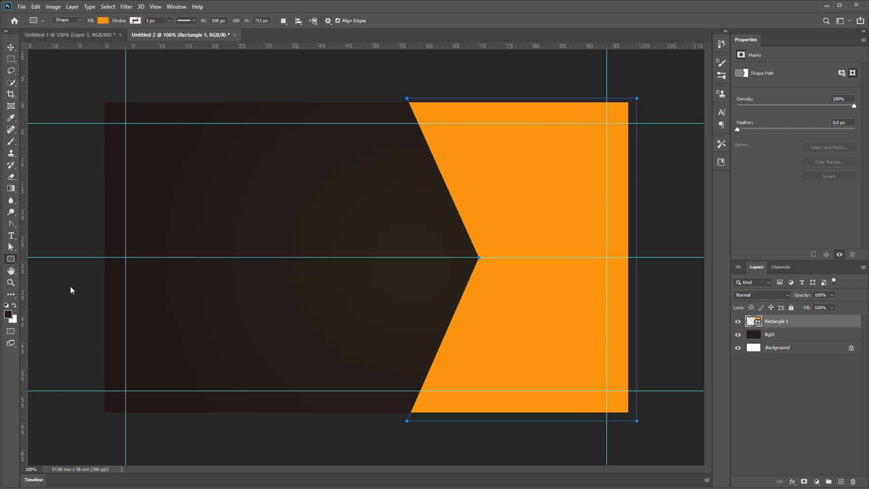
left_click(362, 19)
key("Return")
left_click_drag(331, 257, 458, 258)
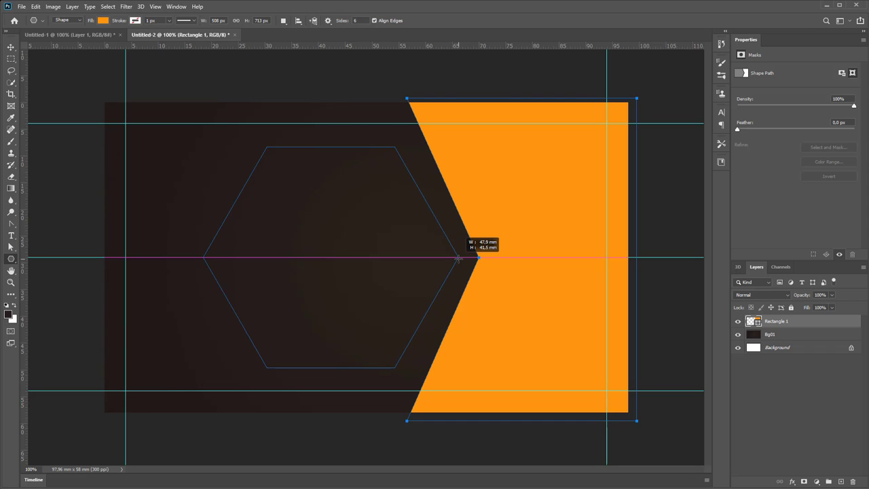
left_click_drag(458, 258, 459, 257)
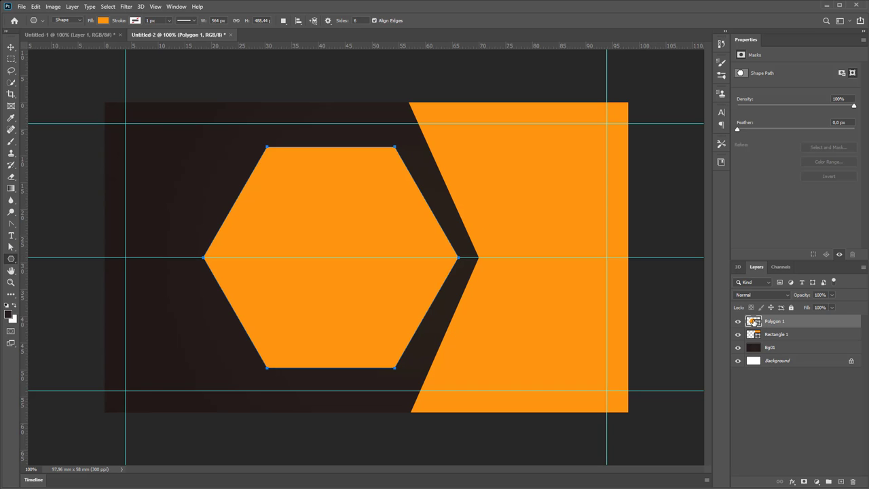
Fill the hexagon dark brown #211a17 and shift it right into the orange notch
double_click(749, 320)
left_click(179, 141)
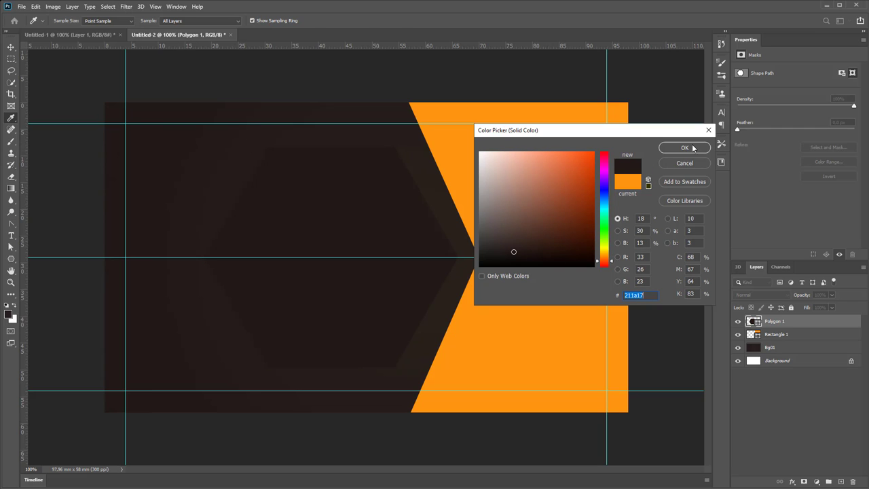
left_click(686, 147)
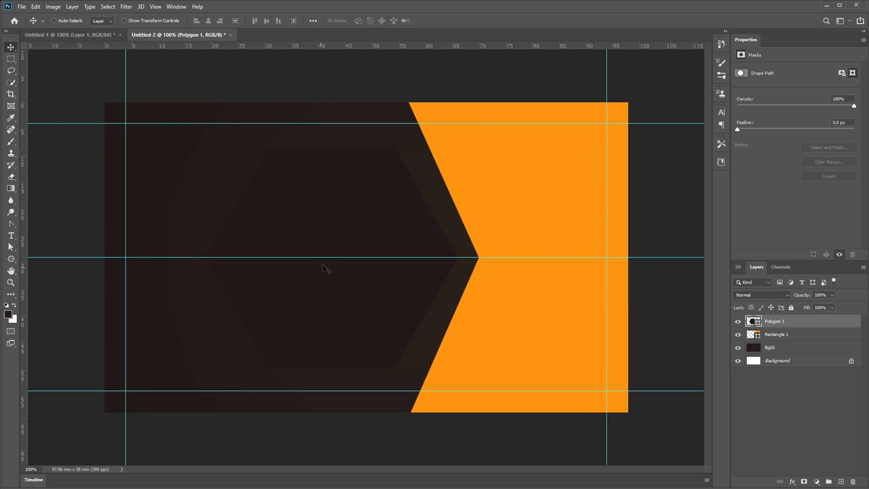
left_click_drag(346, 215, 424, 217)
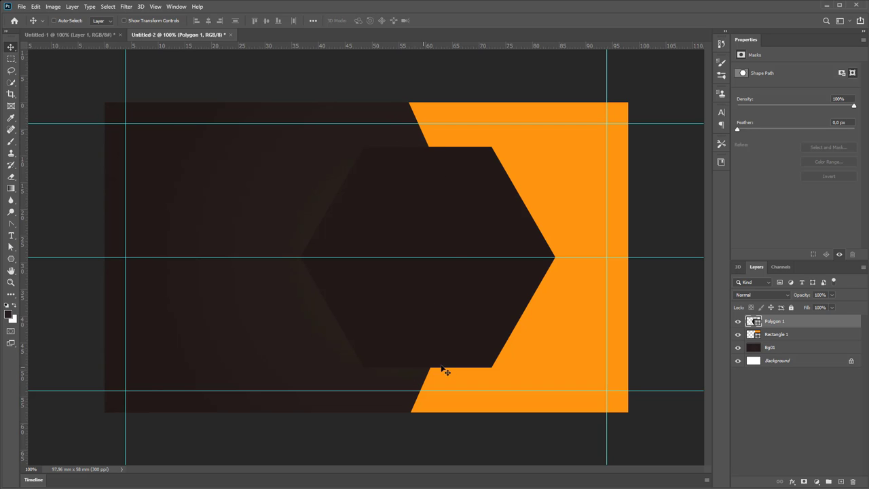
Add a Multiply drop shadow to Polygon 1 with 22 px distance and 19% spread
double_click(823, 321)
left_click_drag(710, 226, 670, 77)
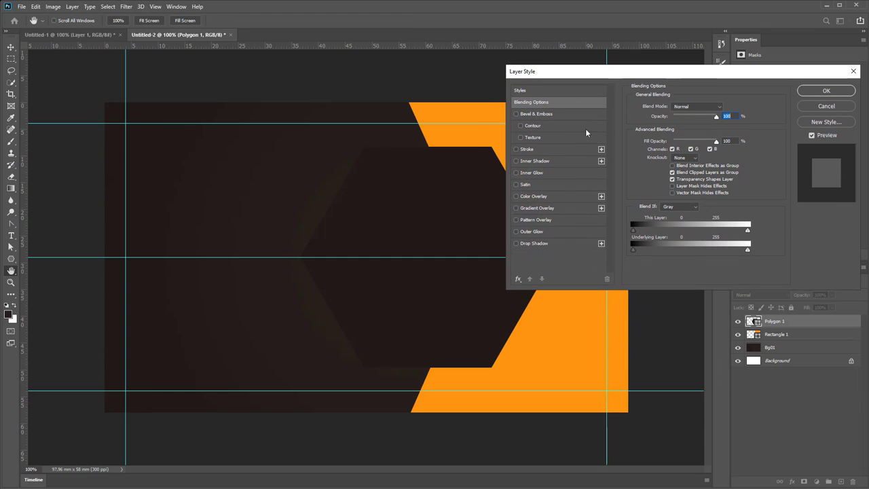
left_click(544, 244)
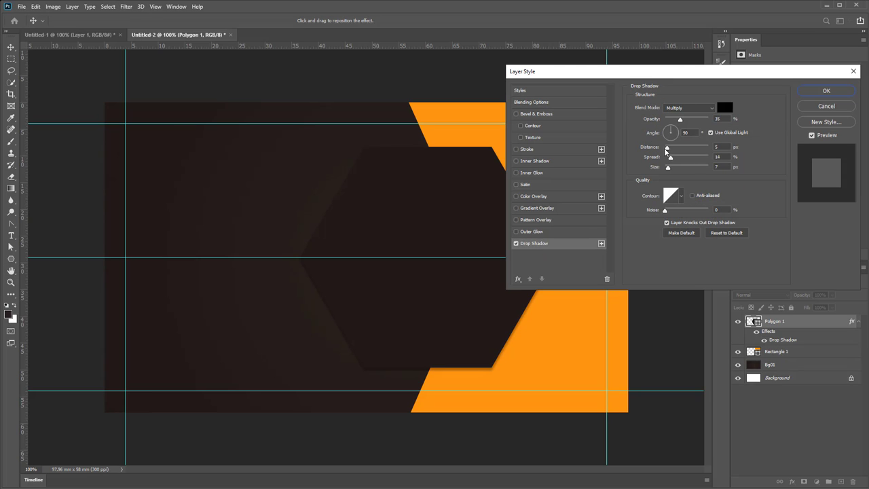
left_click_drag(668, 149, 677, 133)
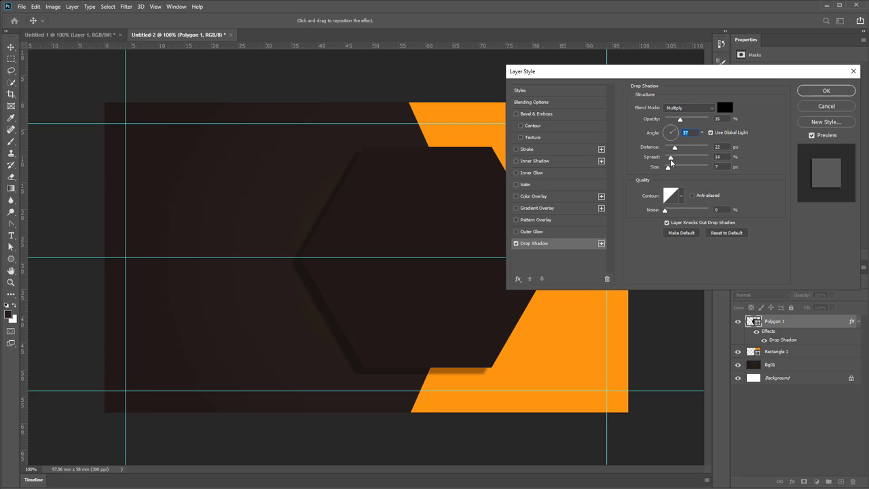
left_click_drag(670, 158, 674, 171)
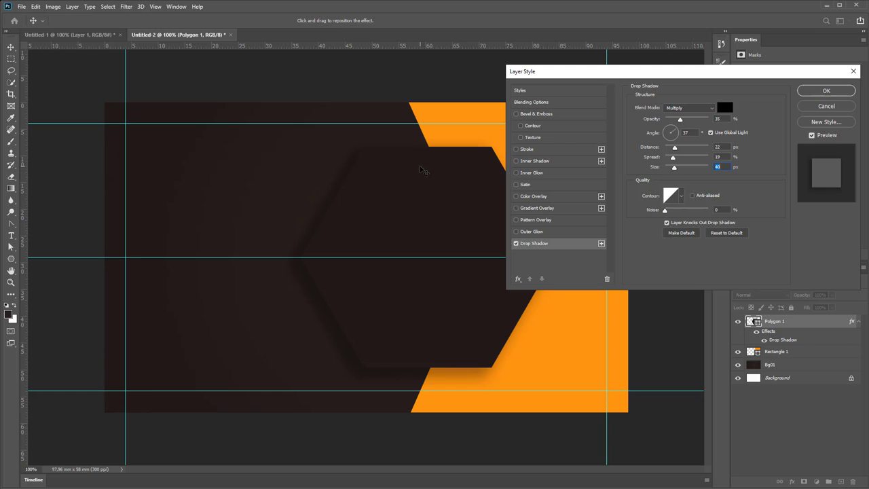
Apply the first drop shadow and compare the card with the reference mockup
left_click(827, 91)
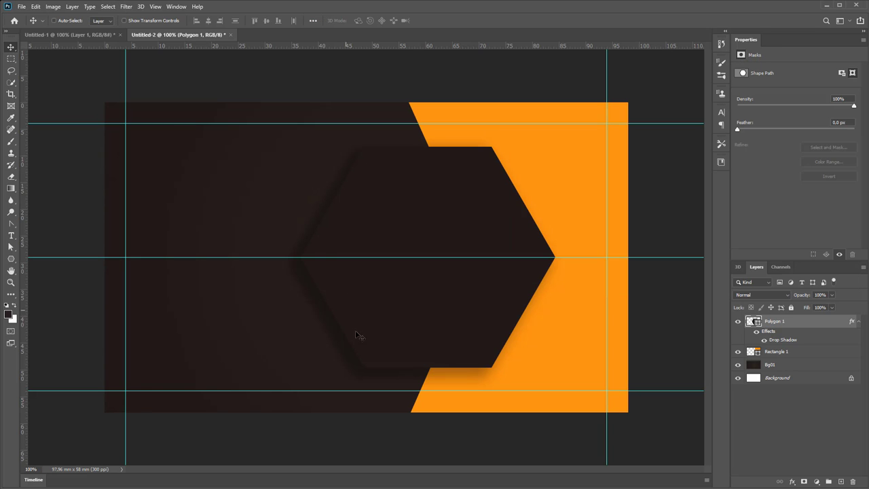
left_click(103, 37)
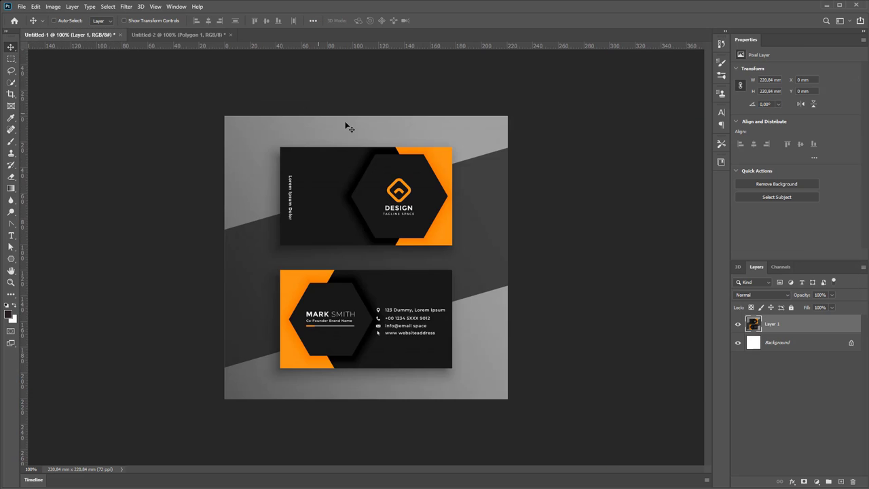
scroll(384, 172, "up", 3)
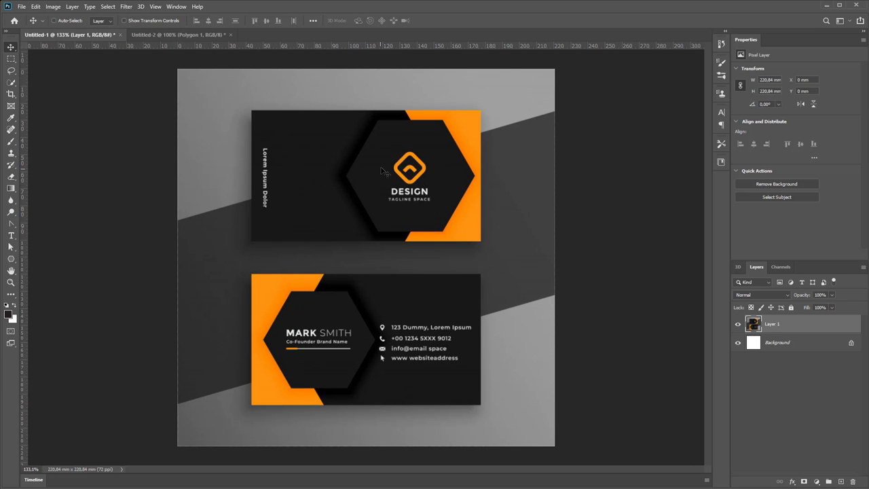
left_click(155, 36)
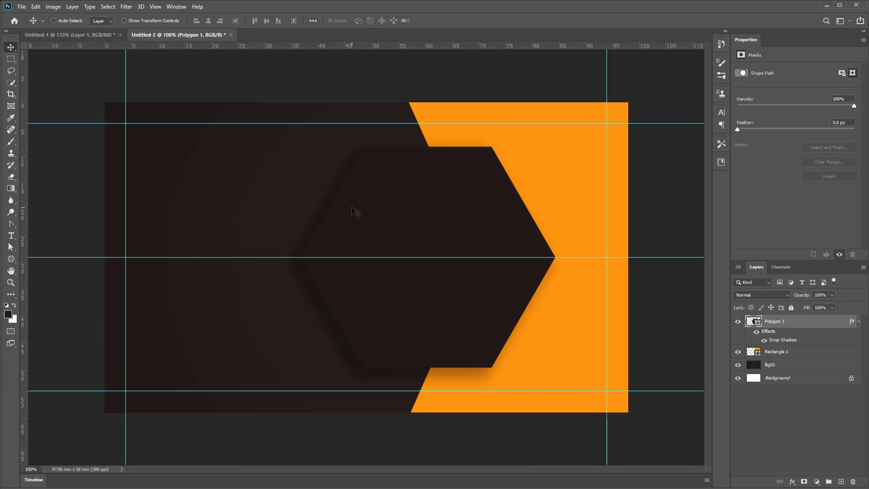
Strengthen Polygon 1's drop shadow to 65% opacity and 68 px size
double_click(554, 218)
left_click(551, 243)
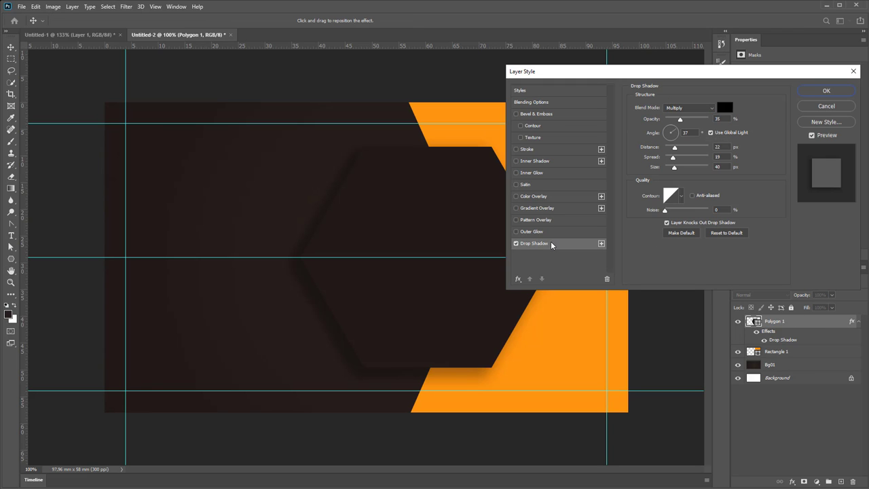
left_click_drag(680, 120, 690, 125)
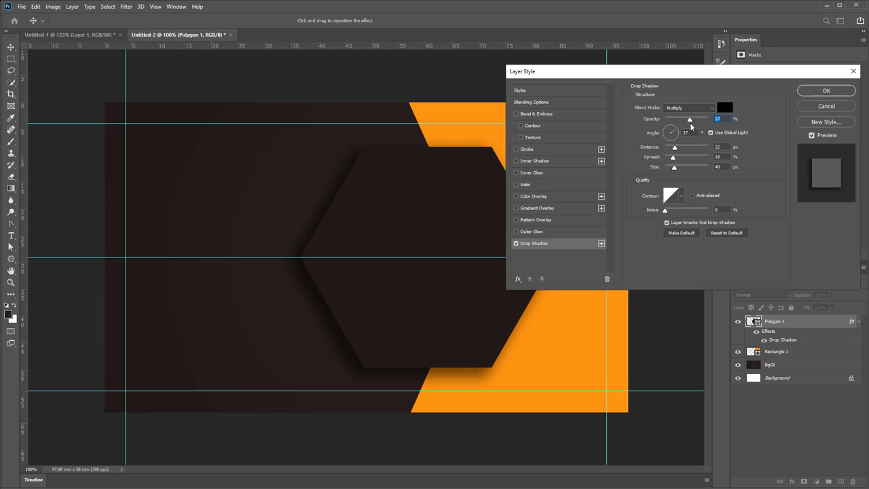
left_click_drag(691, 125, 694, 125)
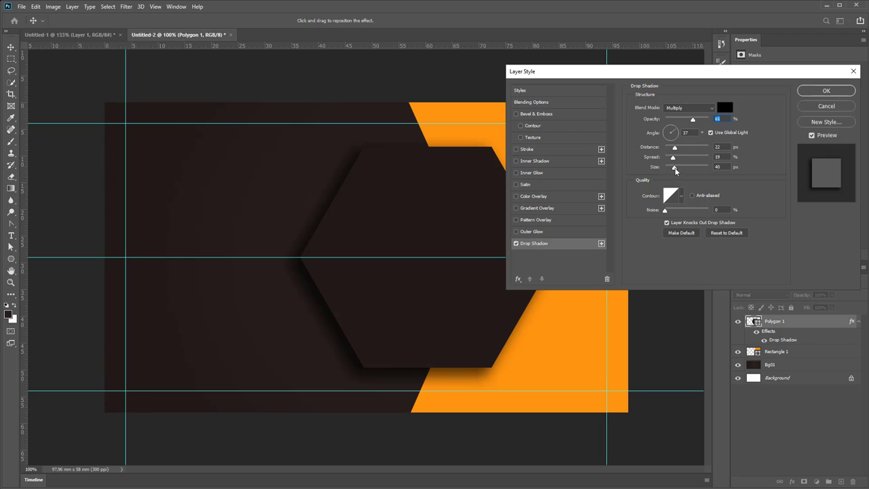
left_click_drag(674, 168, 681, 170)
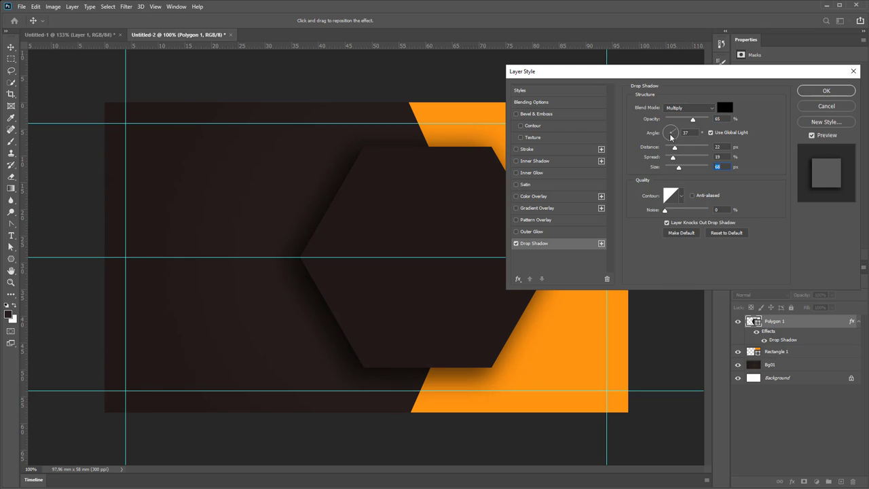
left_click(811, 94)
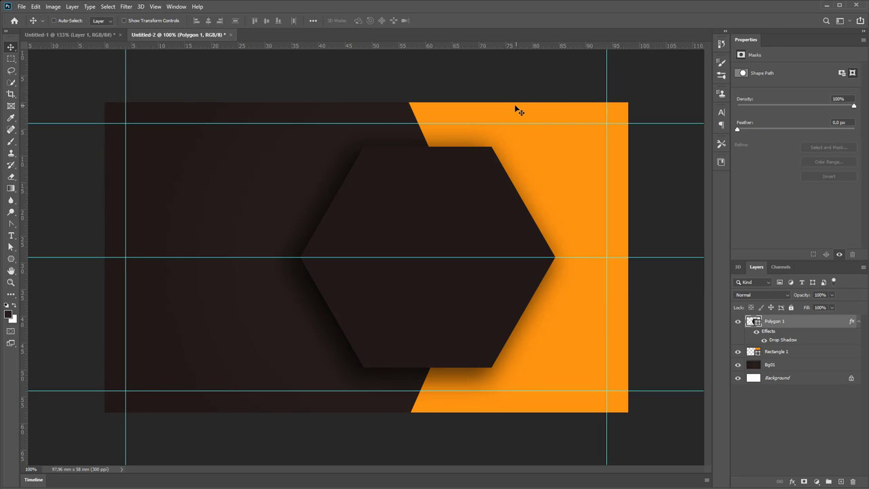
Check the reference, add placeholder area text in the hexagon, then undo it
left_click(94, 34)
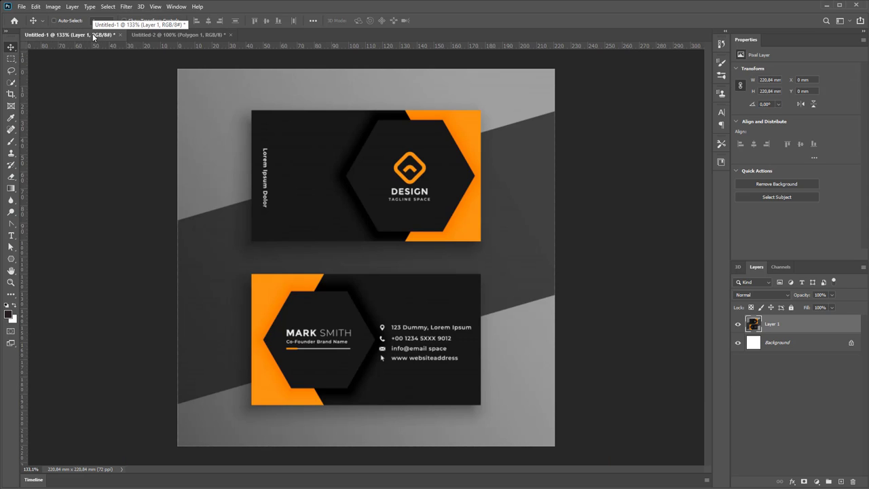
left_click(173, 34)
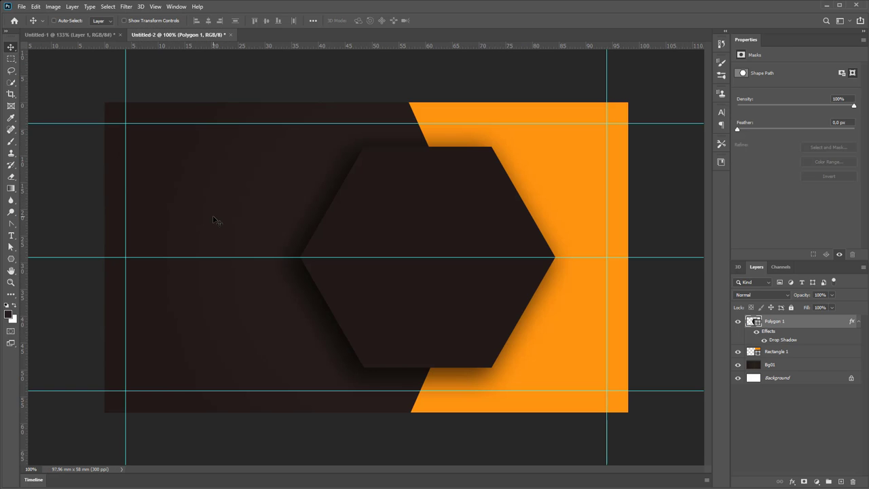
left_click(10, 237)
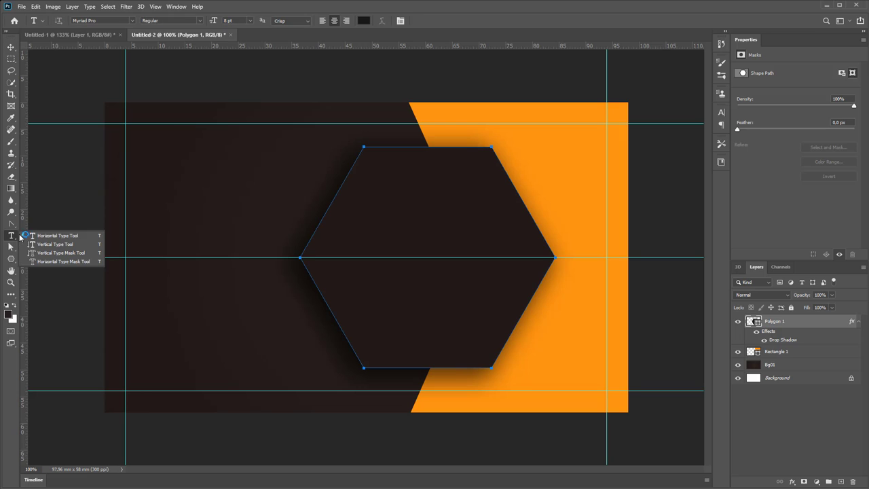
left_click(59, 234)
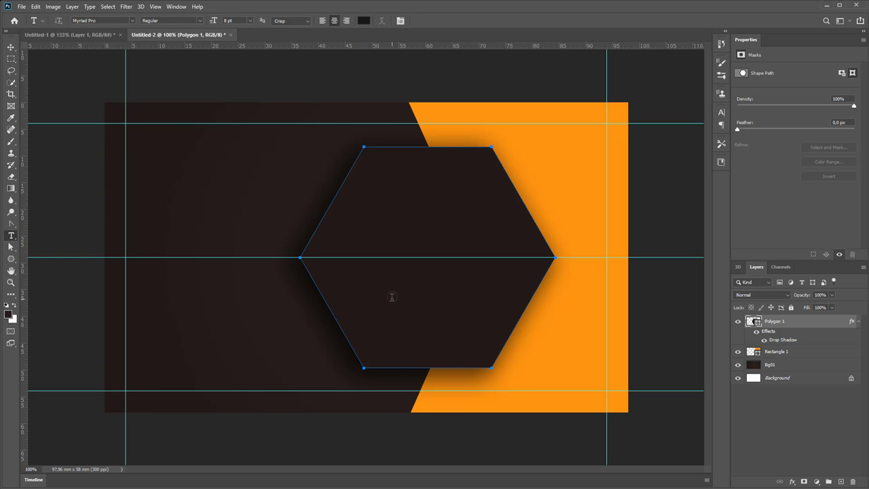
left_click(430, 310)
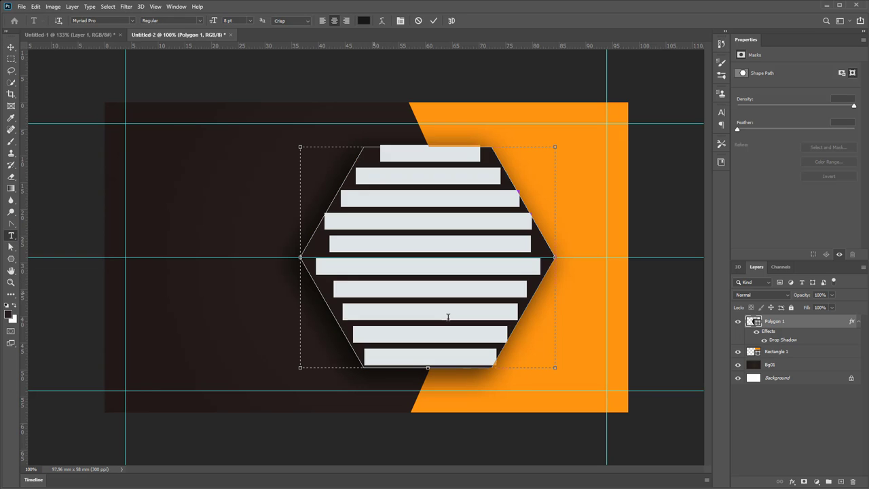
key("ctrl+Return")
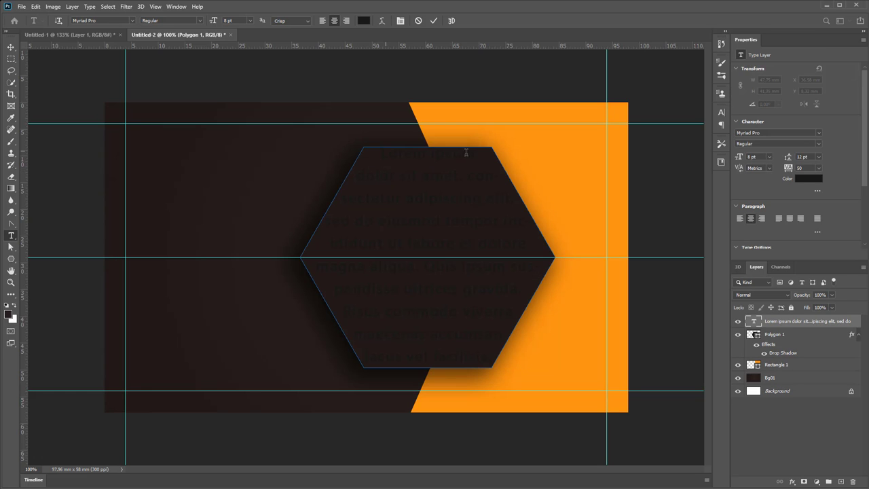
key("ctrl+z")
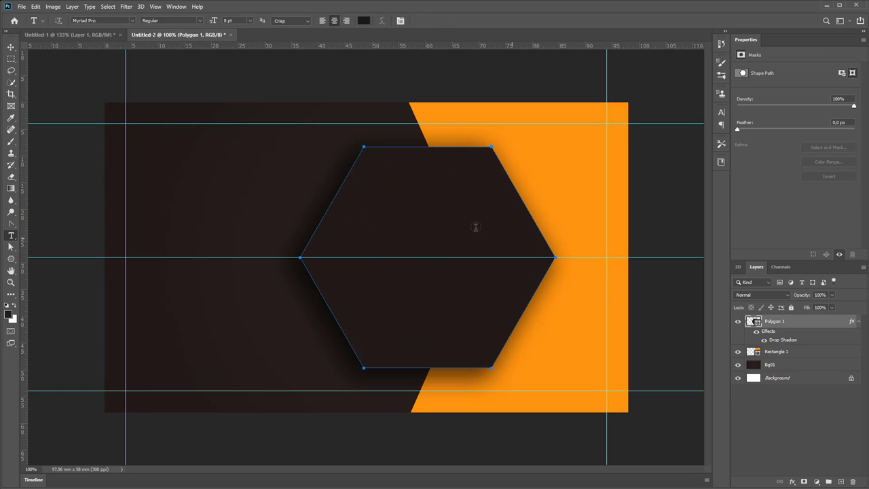
Paste 'Dnipro University of Technology' as point text and drag it onto the hexagon
left_click(175, 190)
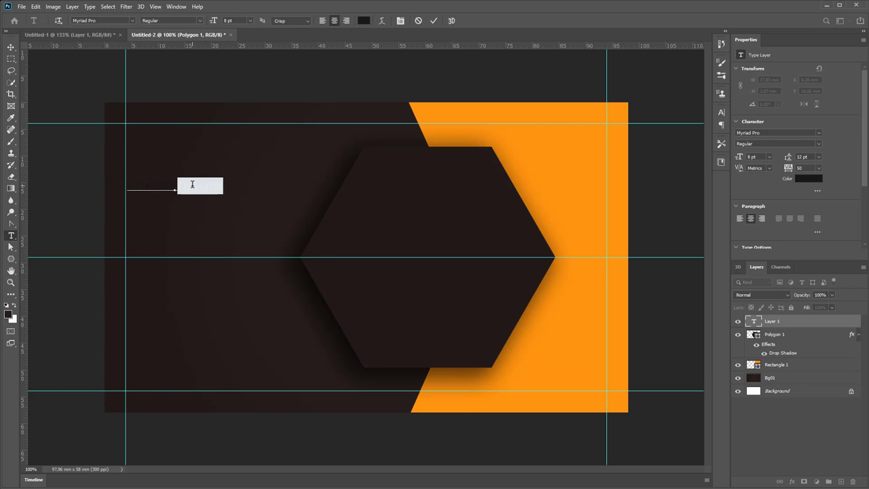
key("ctrl+v")
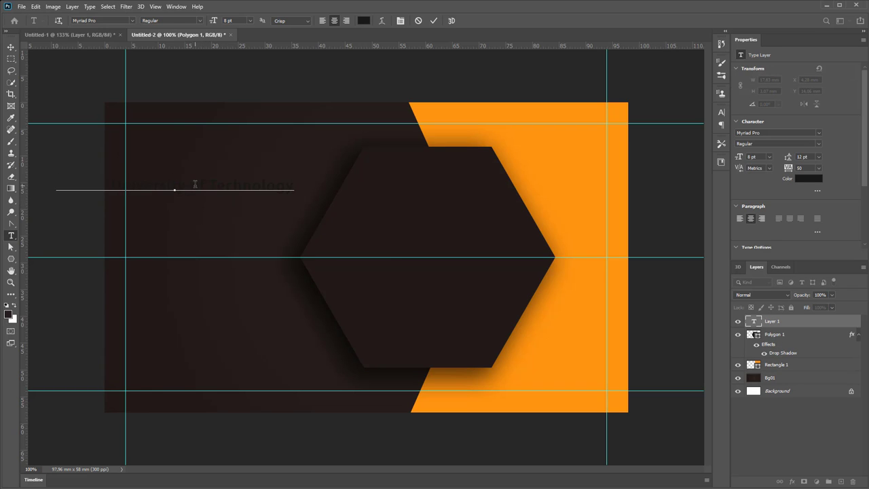
left_click(11, 48)
left_click_drag(230, 186, 476, 291)
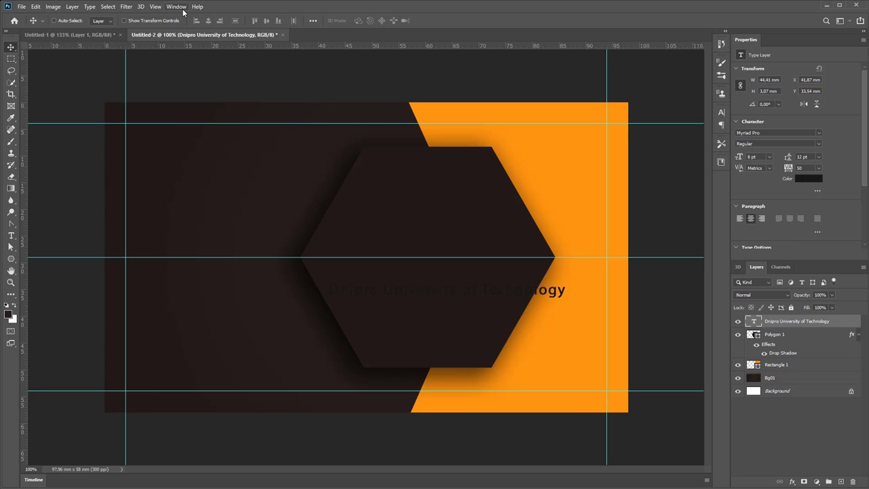
Set the university name's text colour to white #ffffff in the Character panel
left_click(723, 112)
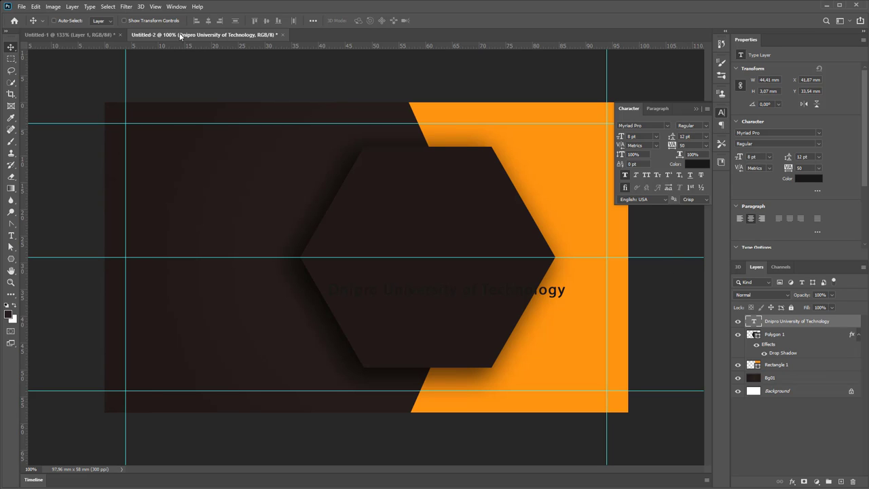
left_click(175, 6)
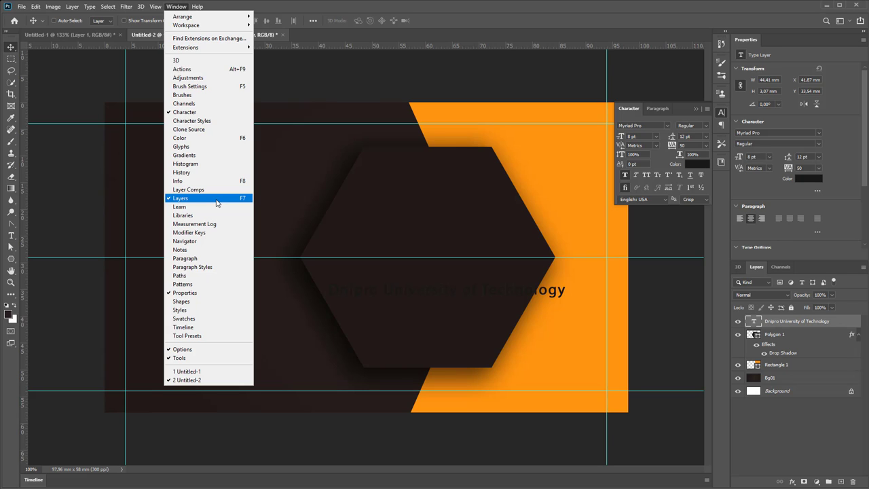
left_click(591, 53)
left_click(697, 163)
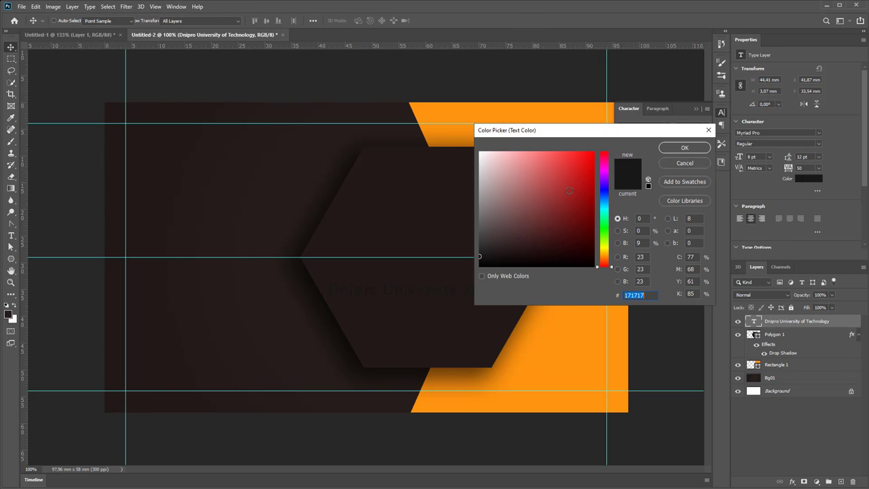
type("ffffff")
key("Return")
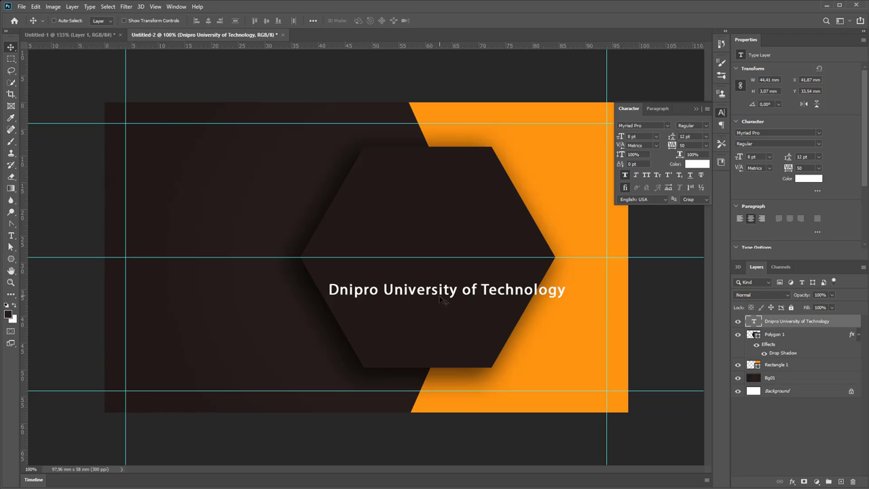
left_click(657, 138)
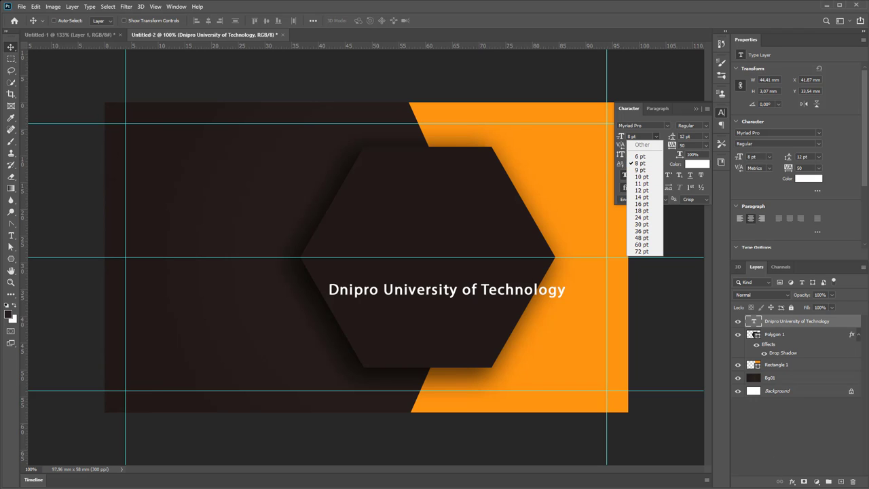
key("Escape")
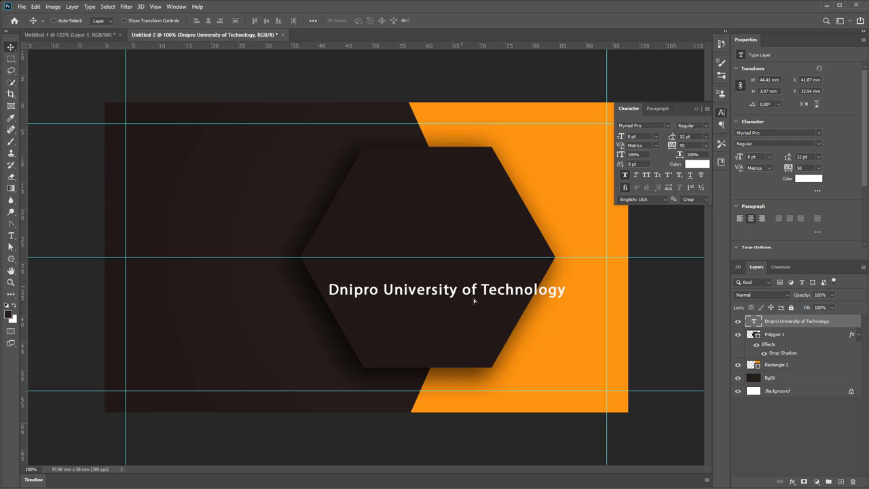
Break the name before 'of' into two lines and centre it in the hexagon
double_click(463, 292)
left_click(462, 292)
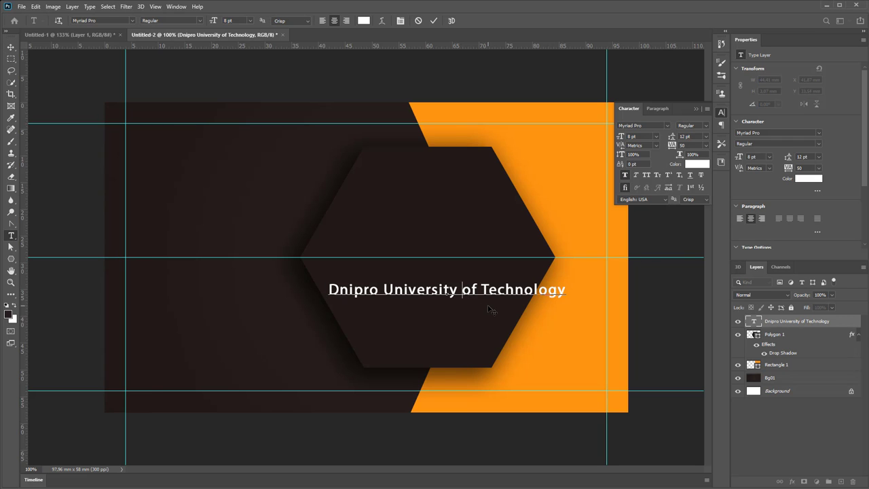
key("Return")
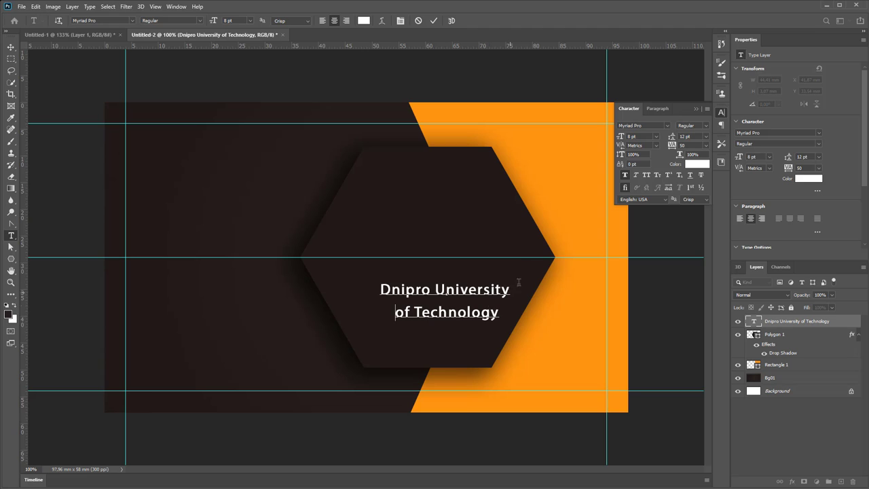
left_click(11, 47)
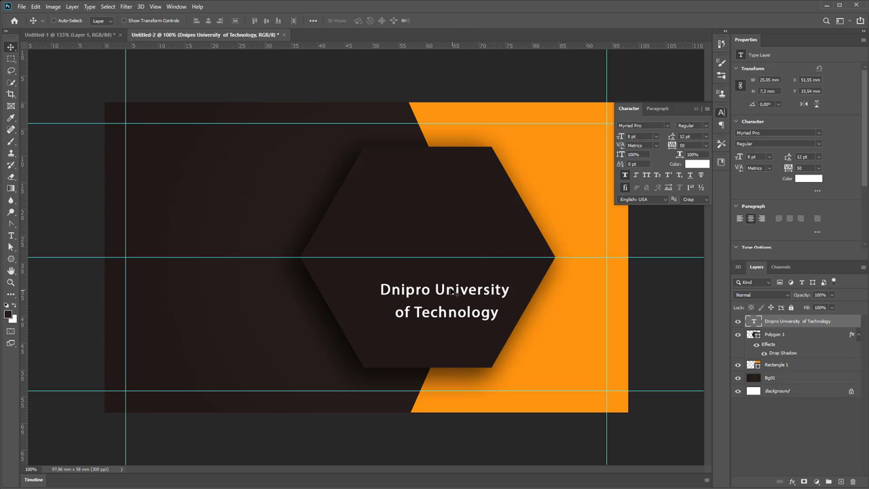
left_click_drag(453, 293, 436, 282)
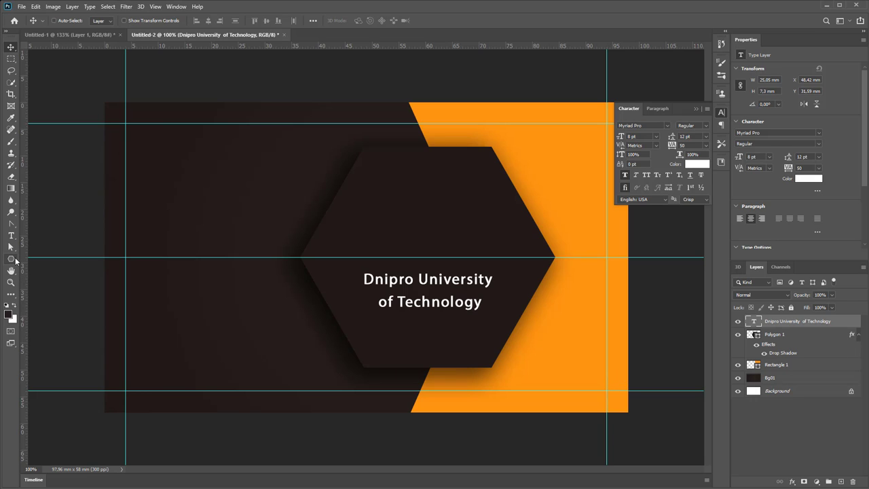
Draw a small rounded square above the name with a 5 px stroke
left_click(12, 263)
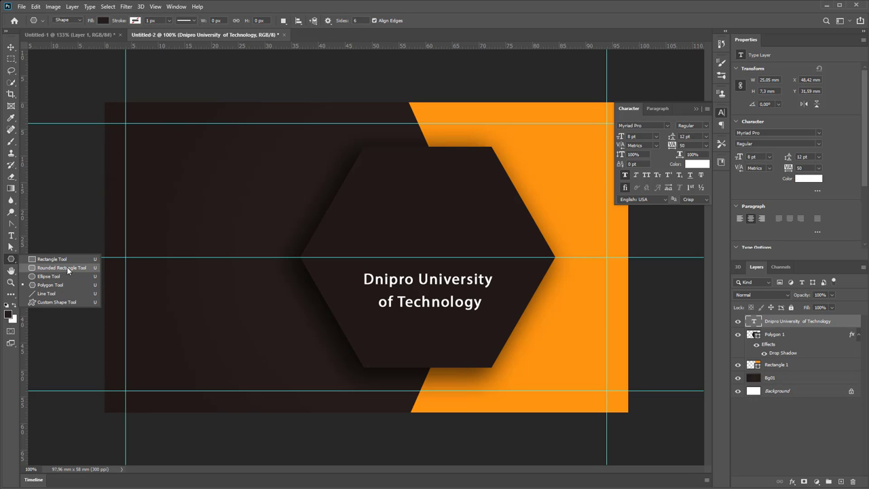
left_click(67, 268)
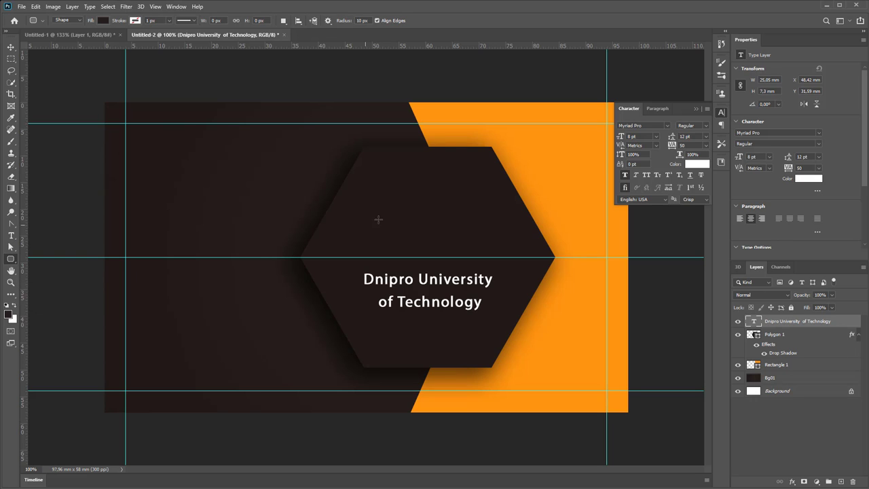
left_click_drag(389, 209, 412, 231)
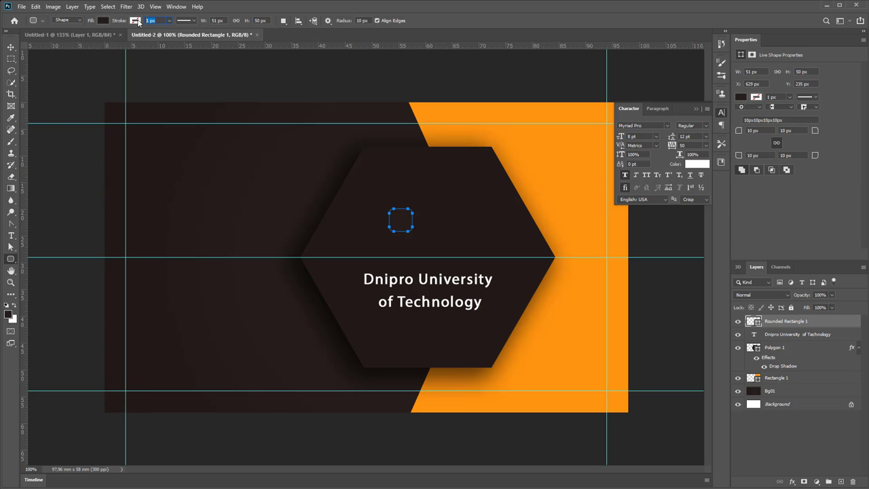
type("5")
key("Return")
Fill the rounded square with tan #d1b094
left_click(107, 22)
left_click(107, 26)
double_click(754, 321)
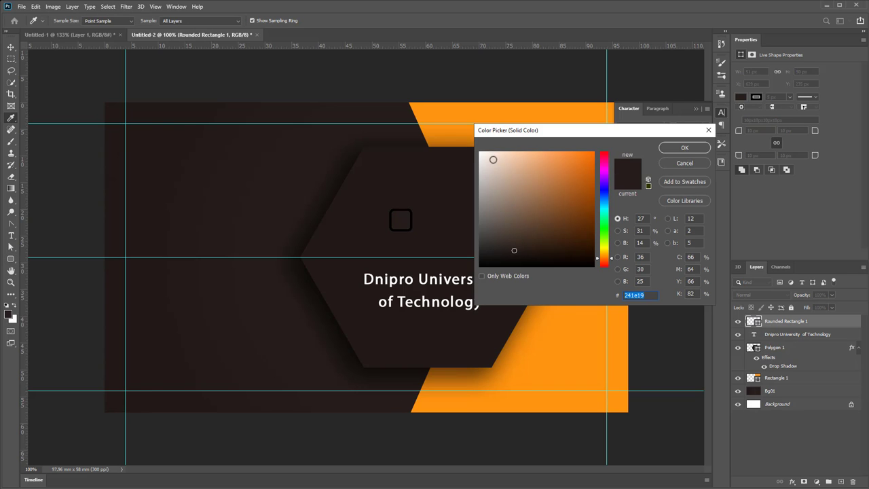
left_click(480, 151)
left_click(514, 170)
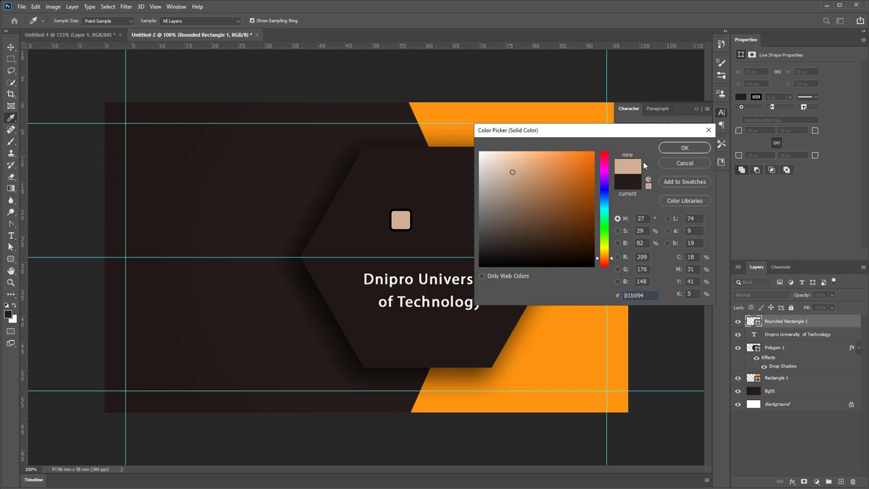
left_click(684, 147)
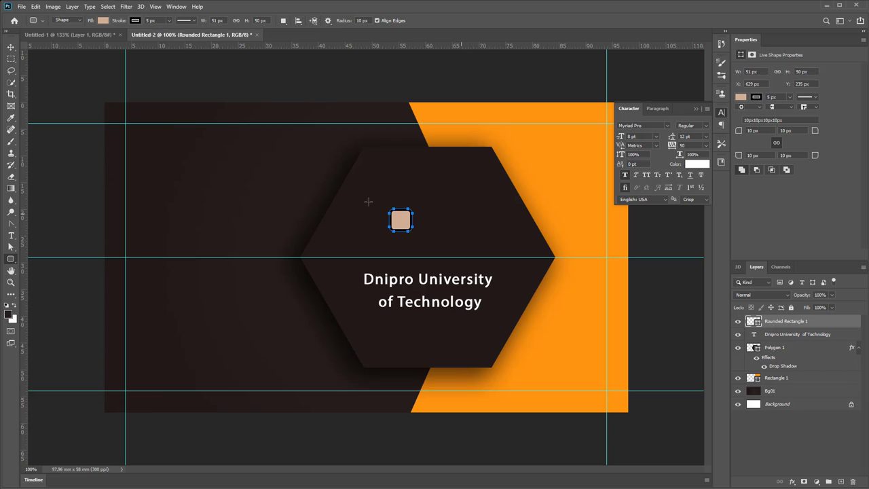
left_click(11, 47)
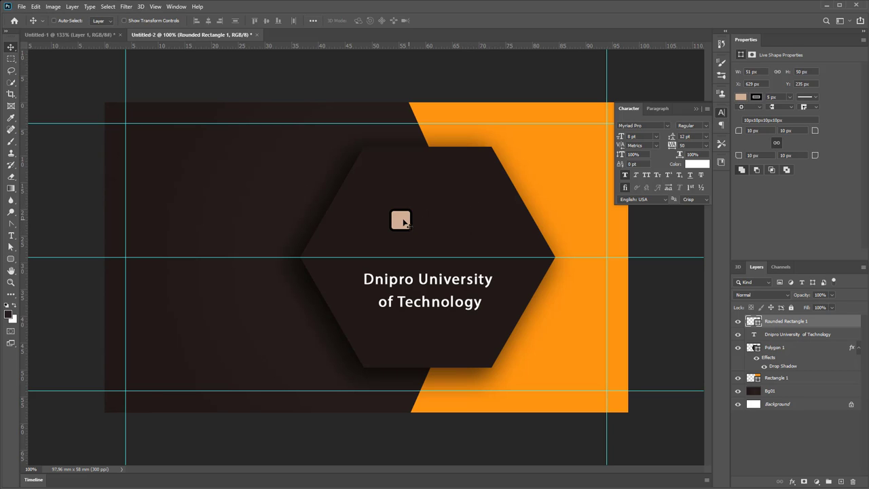
Alt-drag copies of the beige square upward and rightward to form a staircase
left_click_drag(402, 222, 397, 232)
left_click_drag(397, 232, 398, 211)
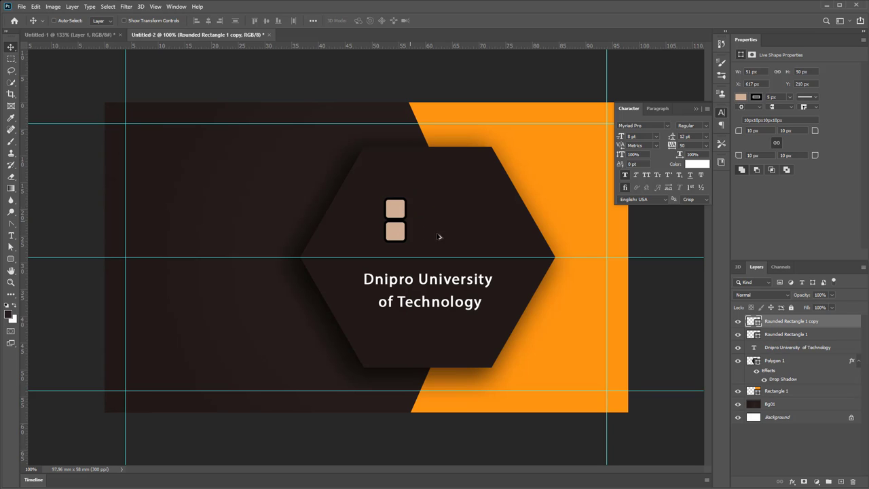
left_click(802, 330, "shift")
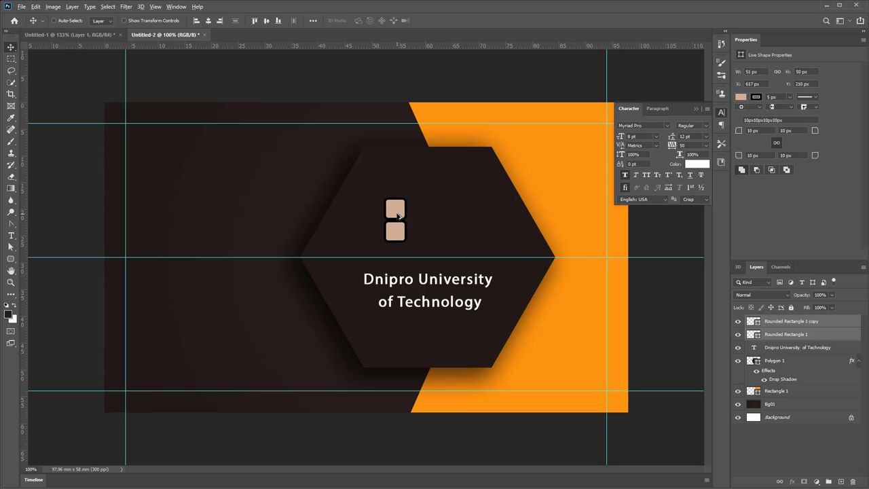
left_click_drag(398, 215, 433, 174)
Delete the extra Rounded Rectangle 1 copy 5 square and merge all squares into one shape
right_click(432, 173)
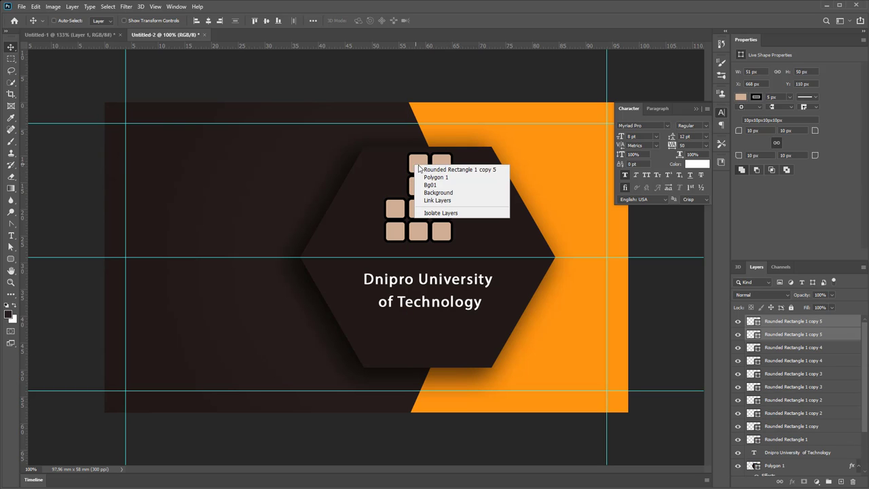
left_click(433, 169)
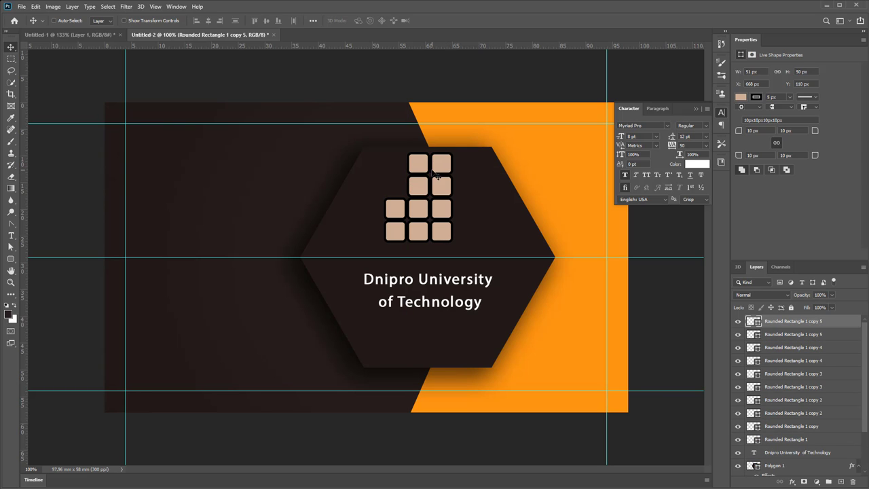
key("Delete")
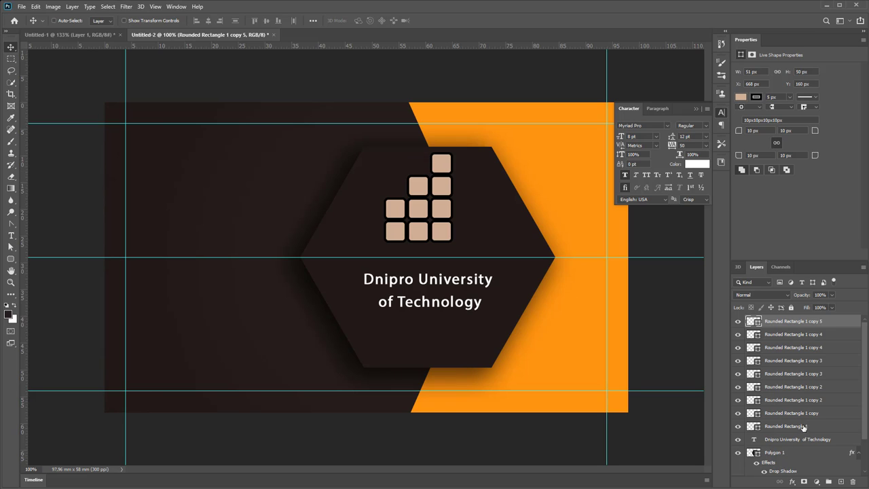
left_click(795, 426, "shift")
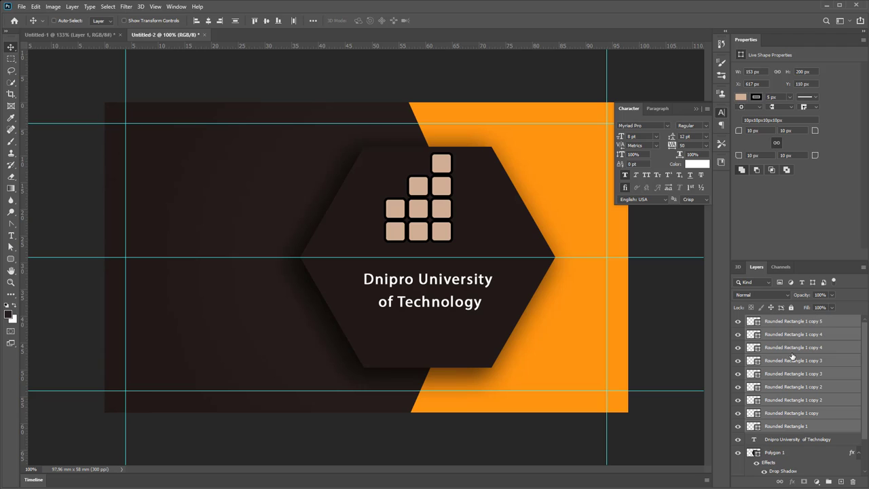
left_click(72, 7)
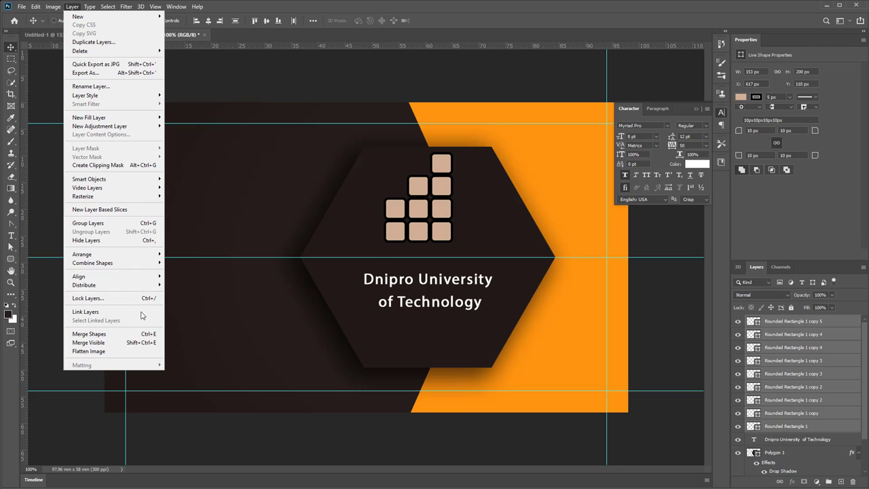
left_click(129, 337)
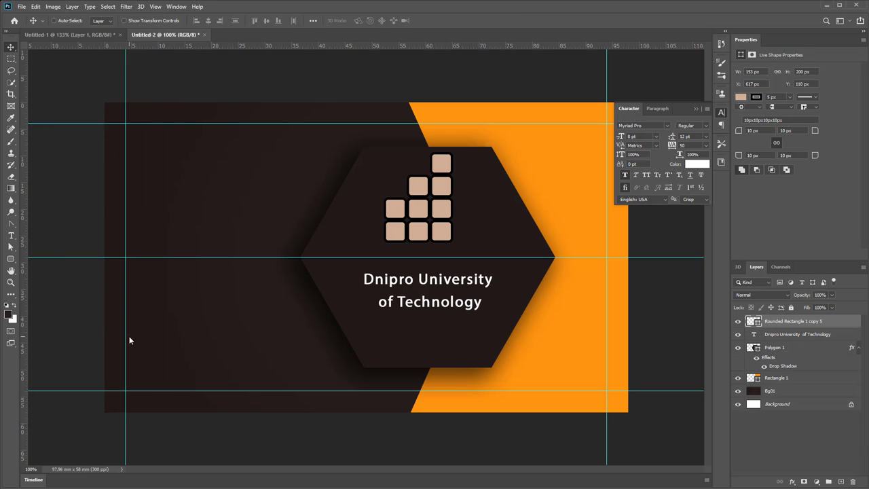
Lower the staircase logo slightly and set its layer Fill to 0%
left_click_drag(440, 203, 441, 208)
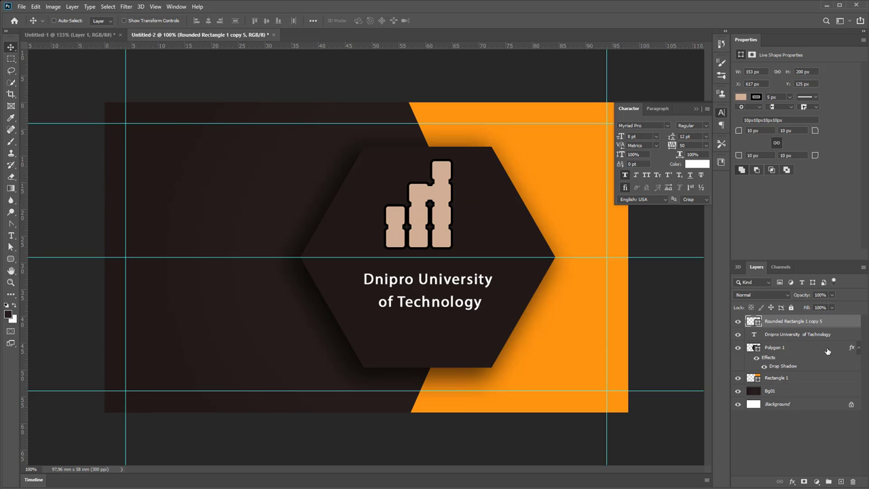
double_click(754, 322)
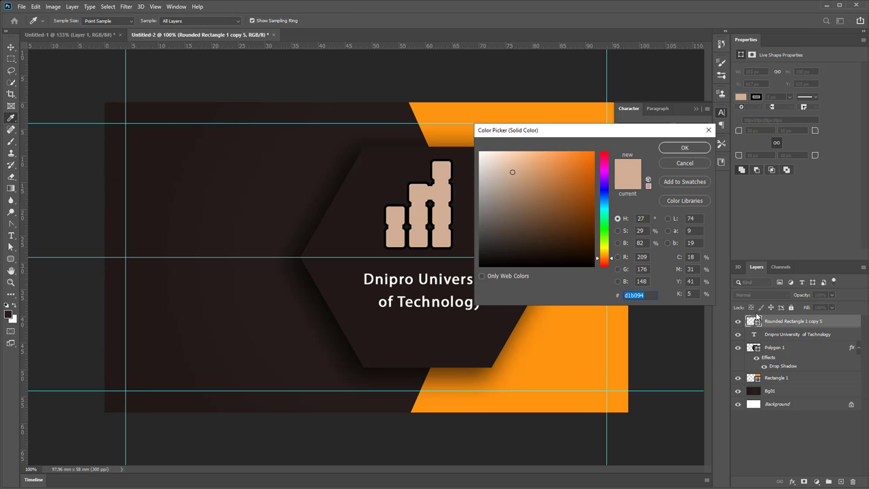
key("Return")
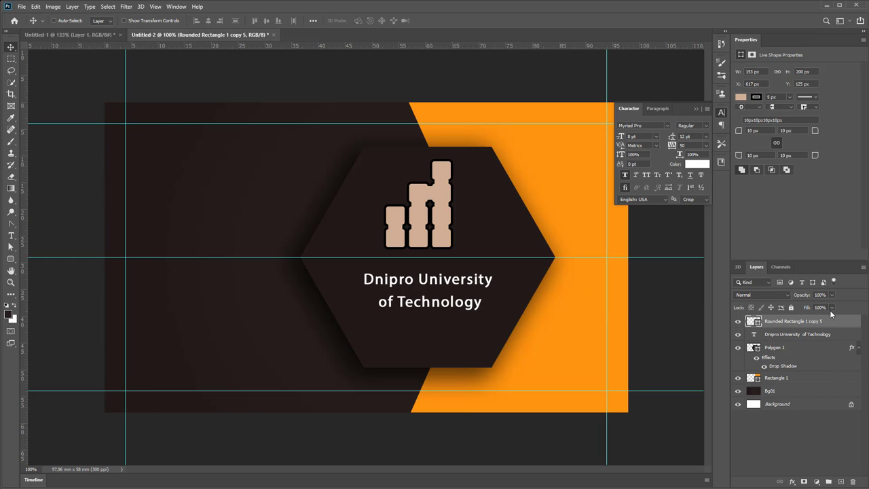
left_click(830, 309)
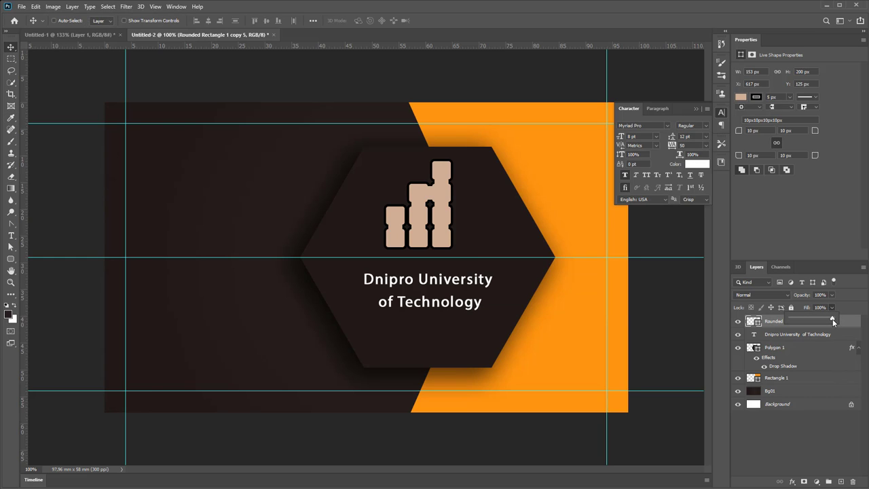
left_click_drag(832, 320, 809, 320)
left_click(849, 297)
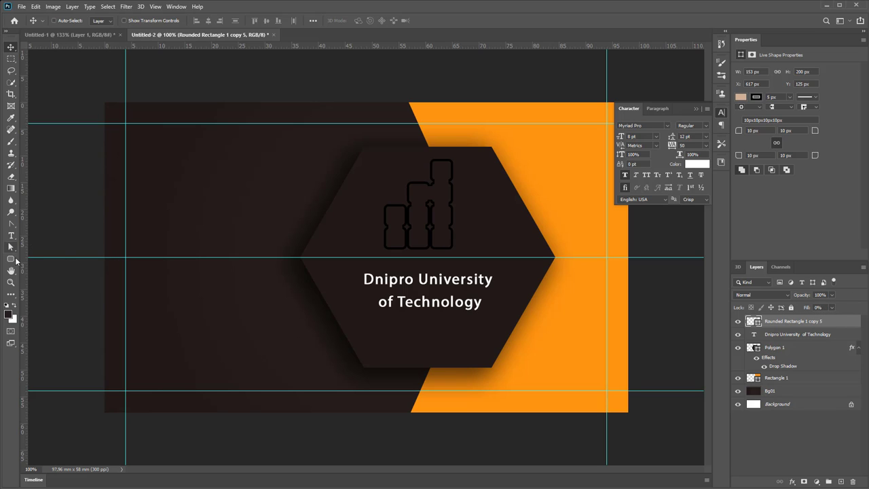
Give the logo an orange stroke and nudge it about 1.8 mm right
left_click(11, 261)
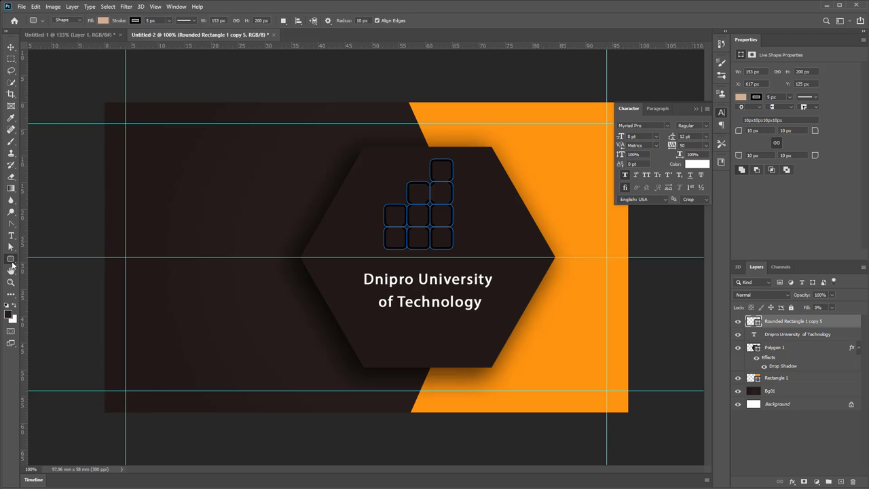
left_click(135, 21)
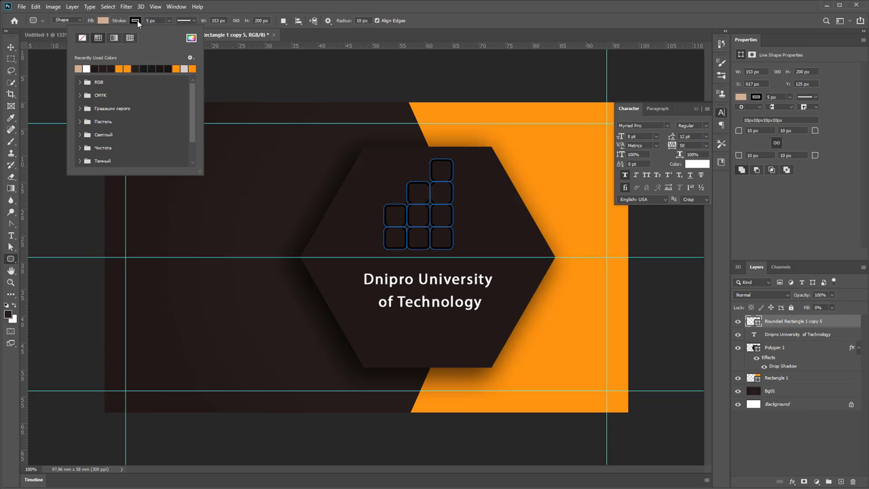
left_click(127, 67)
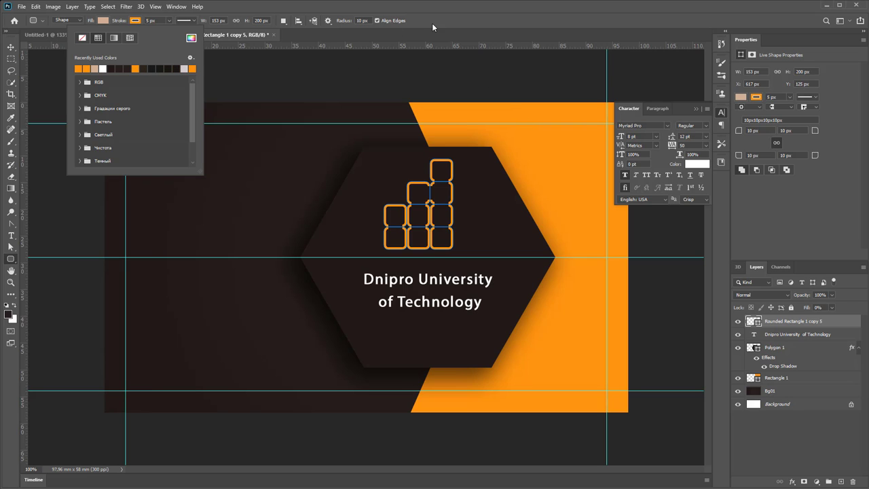
left_click(484, 15)
left_click(12, 49)
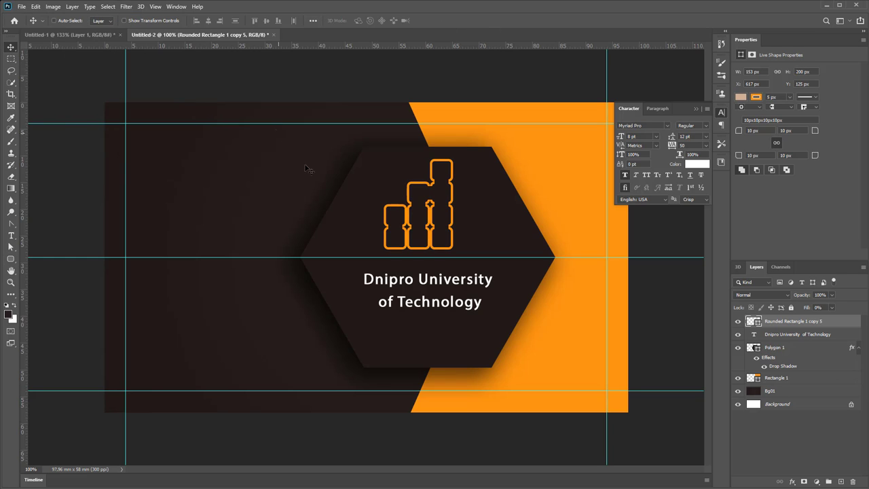
left_click_drag(441, 216, 445, 216)
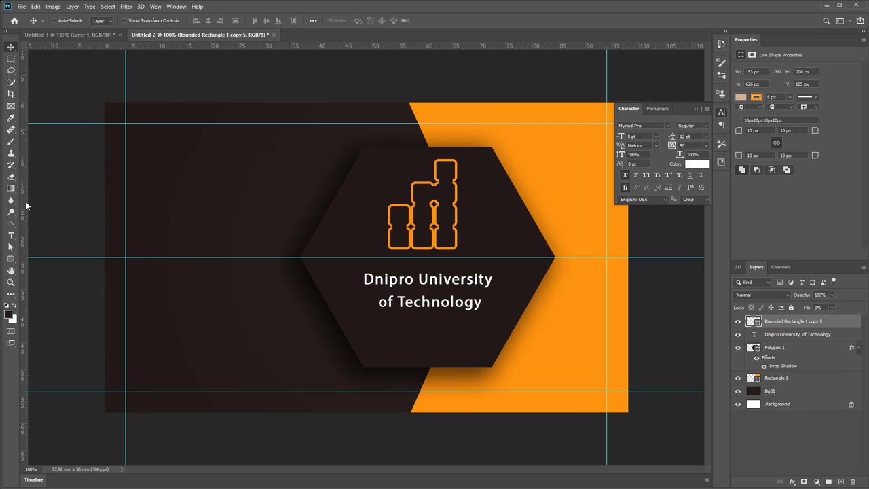
left_click(10, 235)
left_click(63, 237)
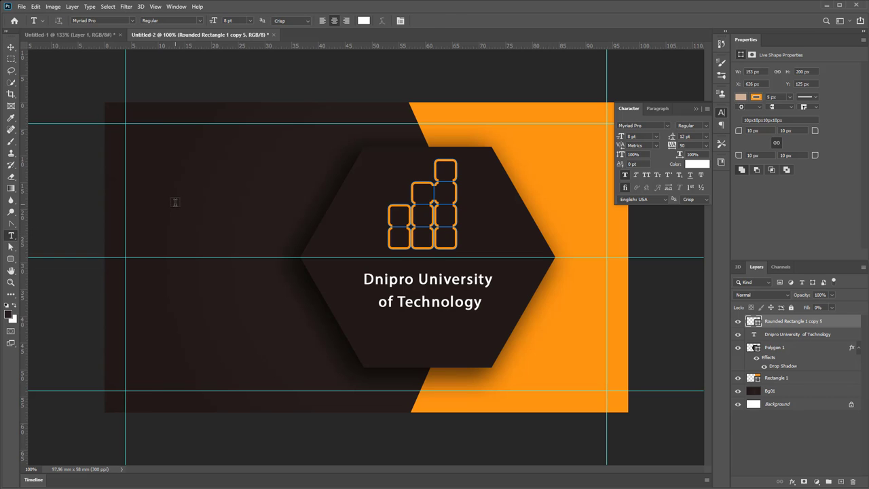
left_click(175, 202)
key("ctrl+v")
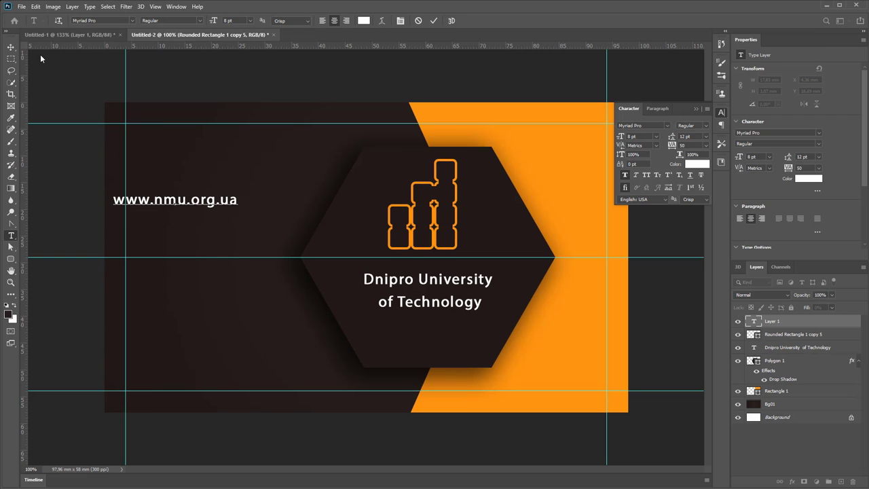
left_click(11, 47)
left_click_drag(216, 207, 239, 217)
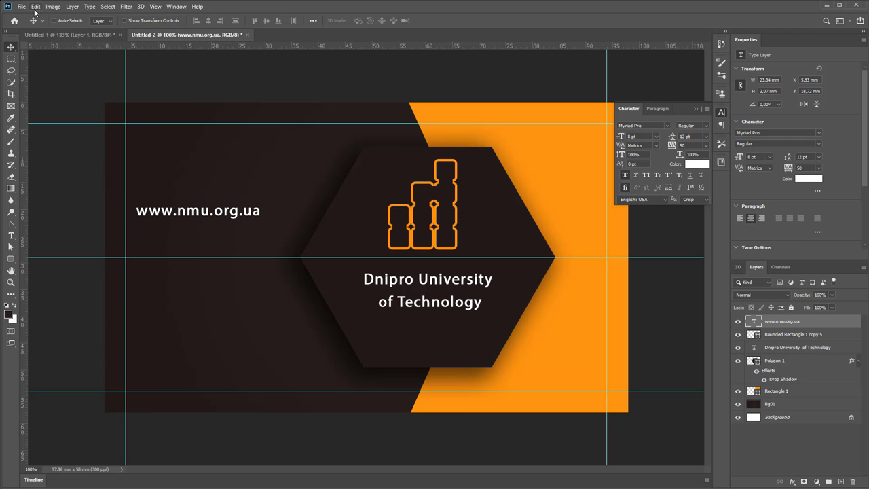
Rotate the web address 90° and place it along the left edge
key("ctrl+t")
left_click_drag(297, 186, 286, 363)
left_click(254, 21)
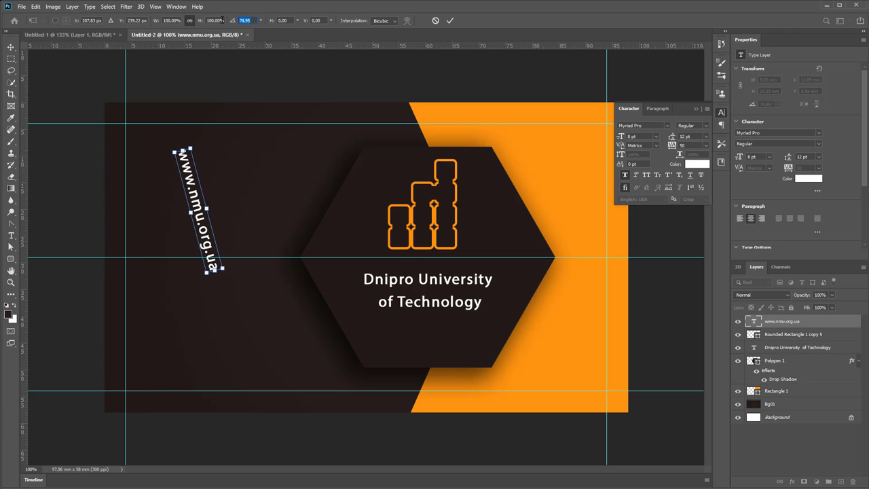
type("90")
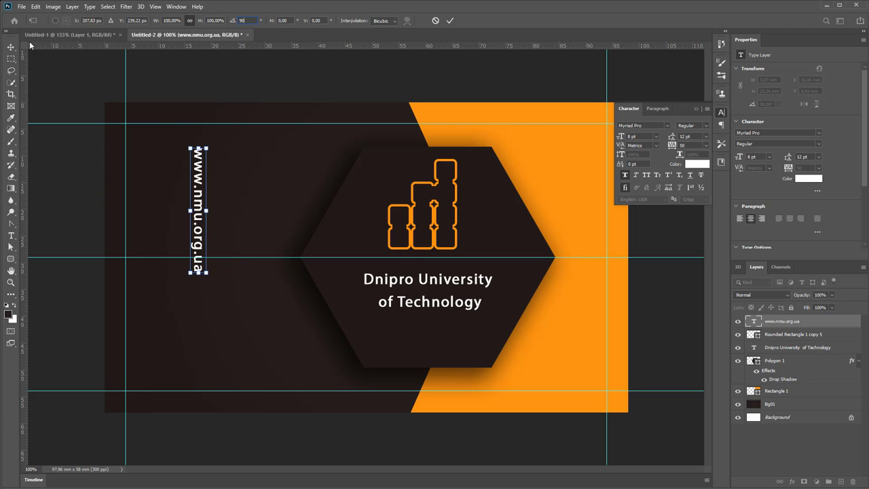
left_click(11, 47)
left_click_drag(181, 214, 140, 246)
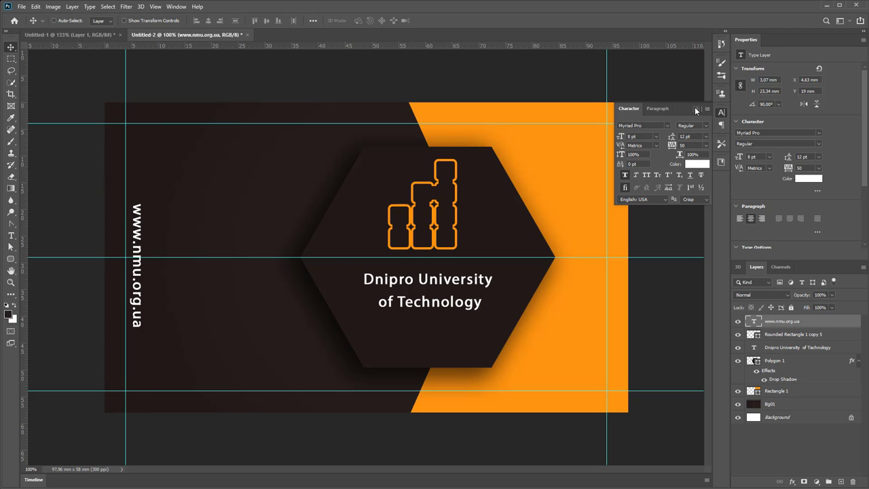
left_click(696, 109)
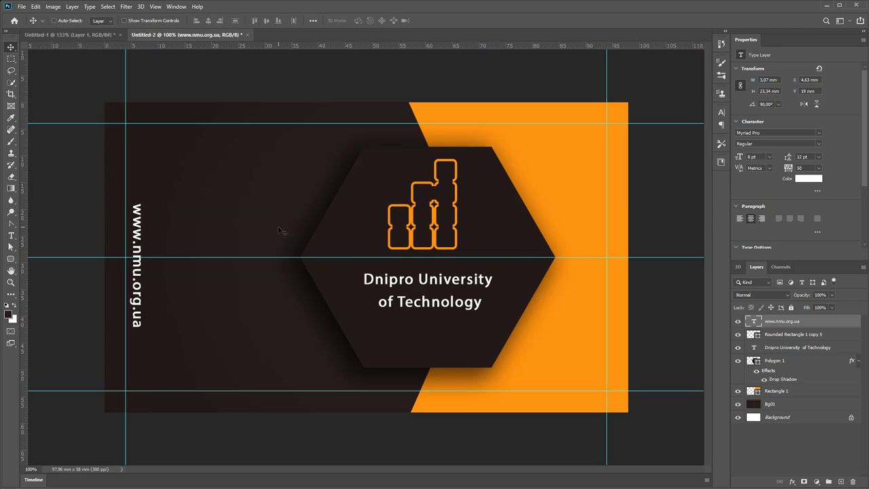
scroll(248, 211, "down", 1)
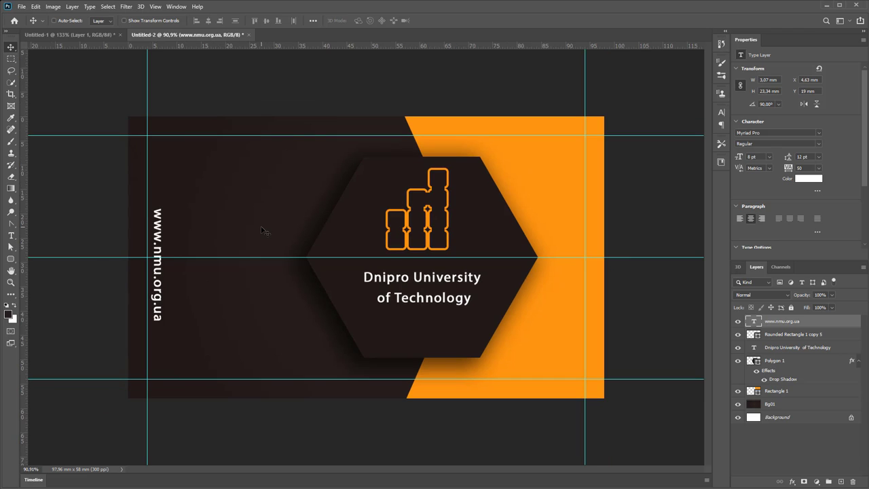
left_click(105, 40)
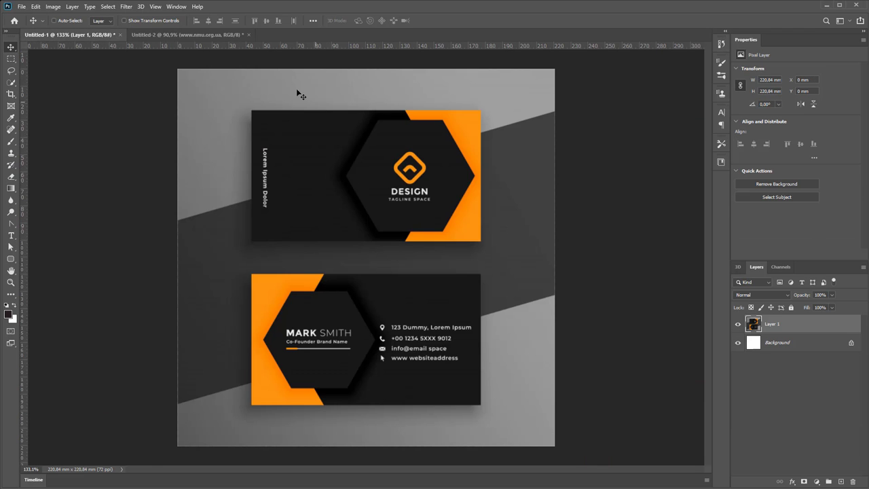
left_click(175, 38)
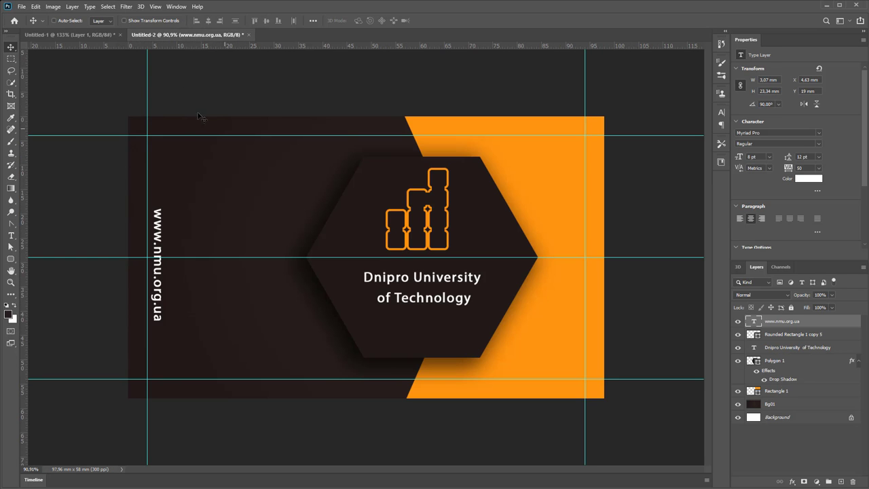
Wrap the whole card in an artboard named 'Side 1'
right_click(15, 49)
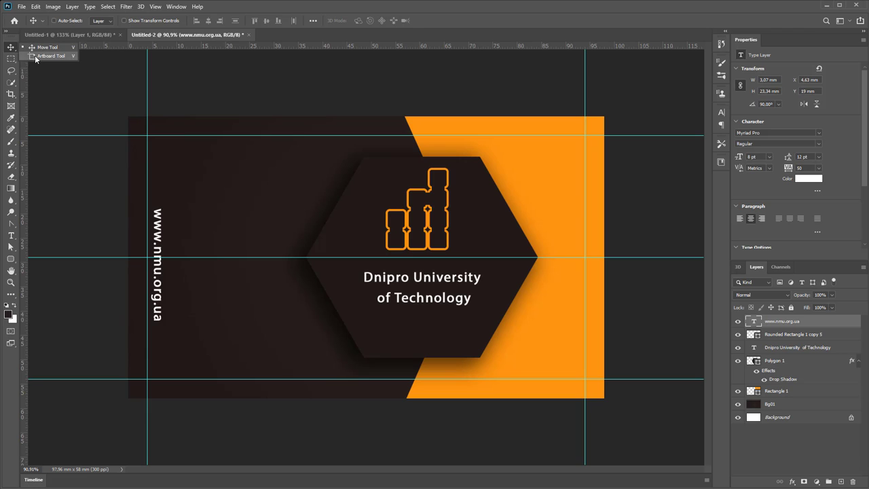
left_click(37, 57)
left_click_drag(128, 117, 609, 398)
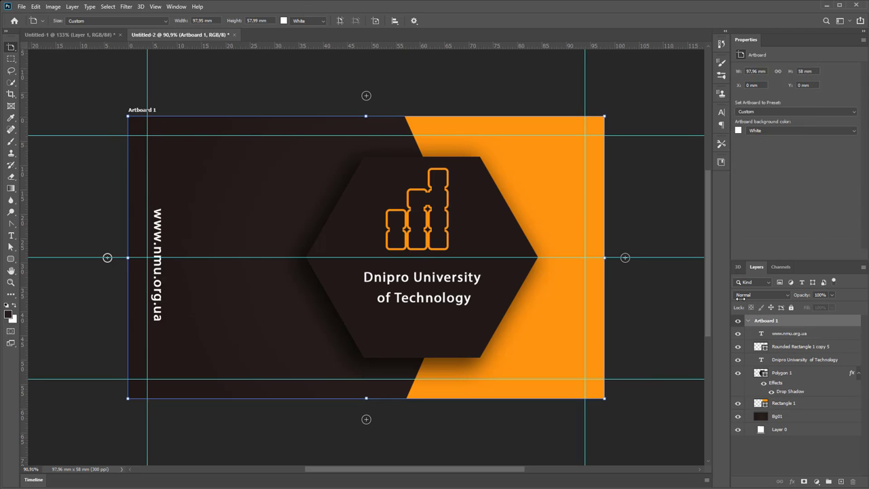
double_click(765, 321)
type("Side")
key("Return")
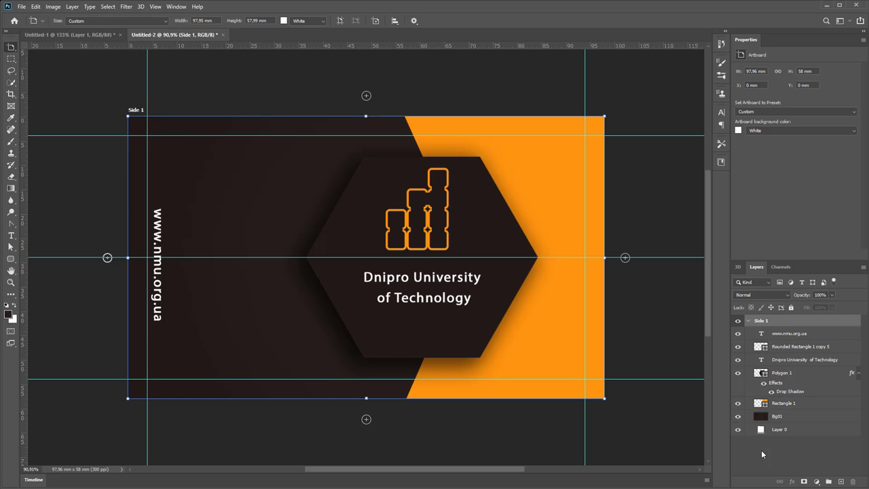
Rename Rounded Rectangle 1 copy 5 to 'logo' and add a blank 97.96 × 58 mm artboard right of Side 1
double_click(796, 346)
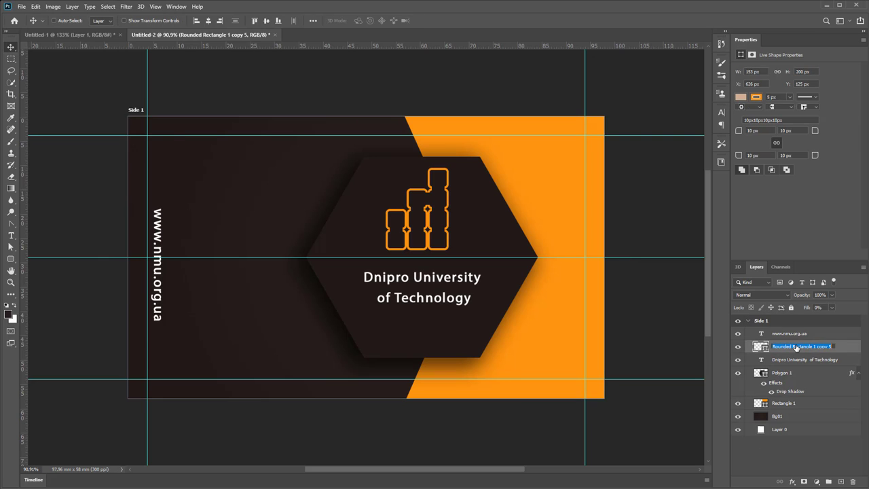
type("logo")
key("Return")
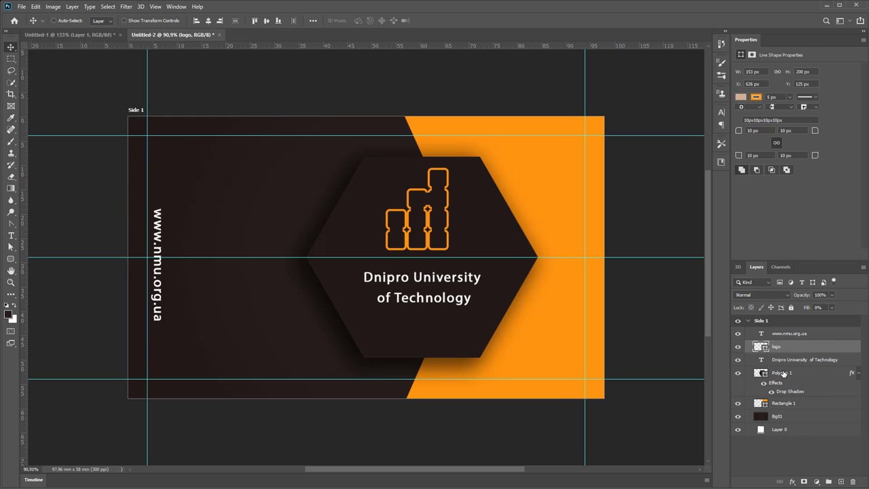
left_click(782, 373)
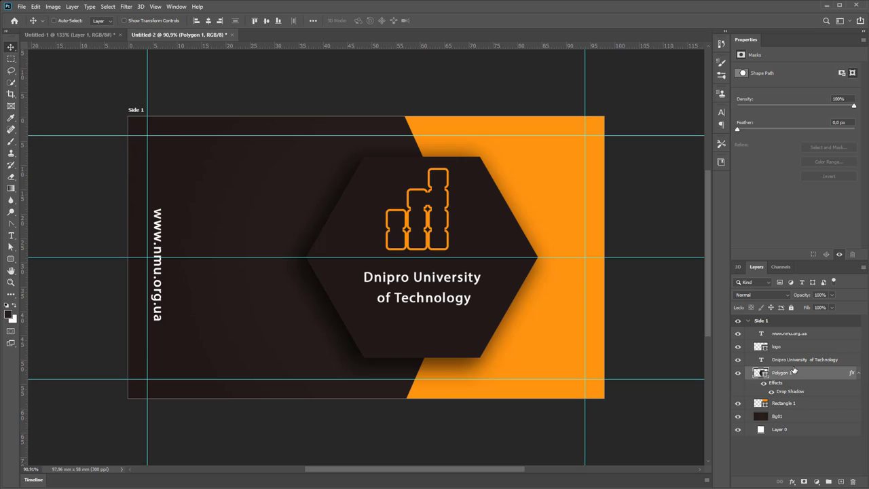
left_click(788, 333)
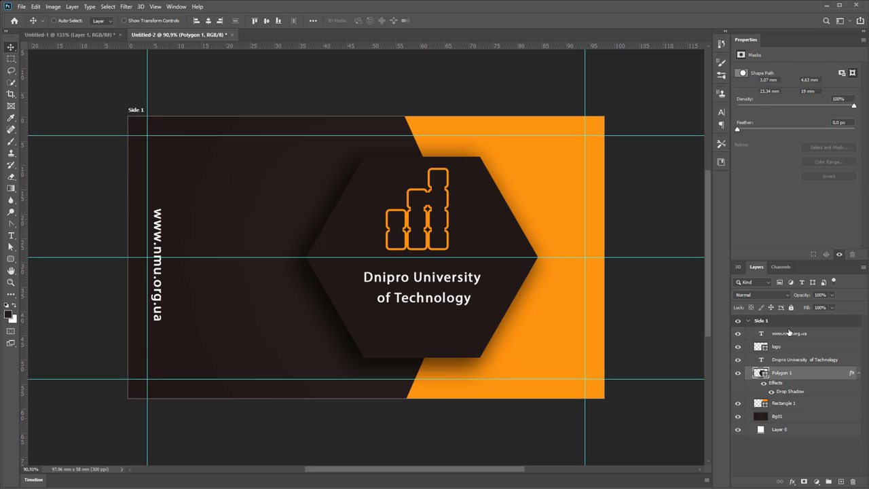
left_click(749, 322)
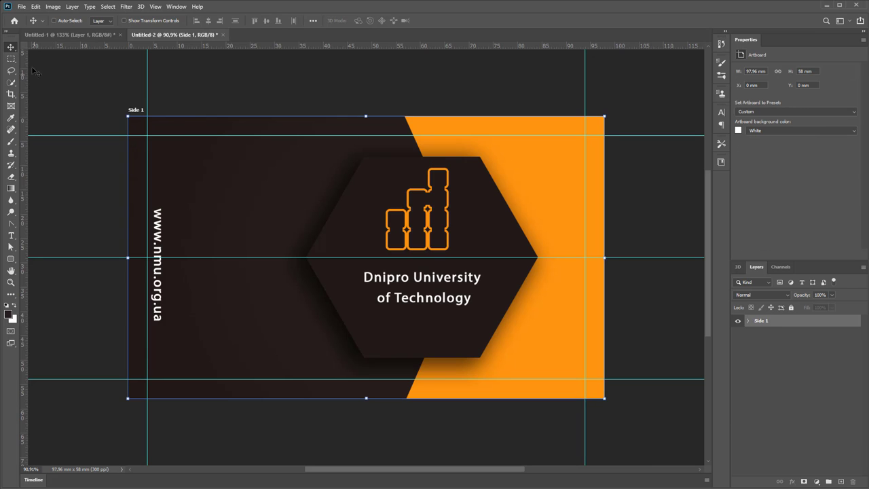
left_click_drag(14, 50, 41, 59)
left_click(626, 258)
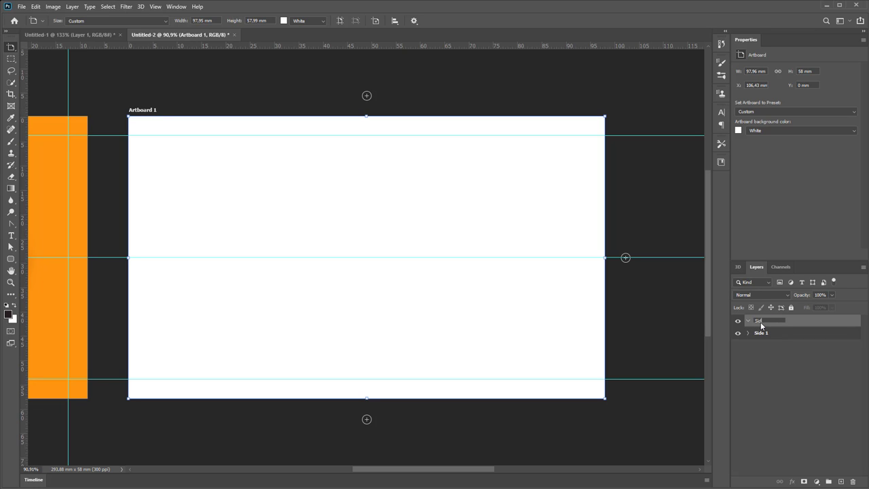
Commit the Side2 artboard name and briefly check the reference mockup
key("Return")
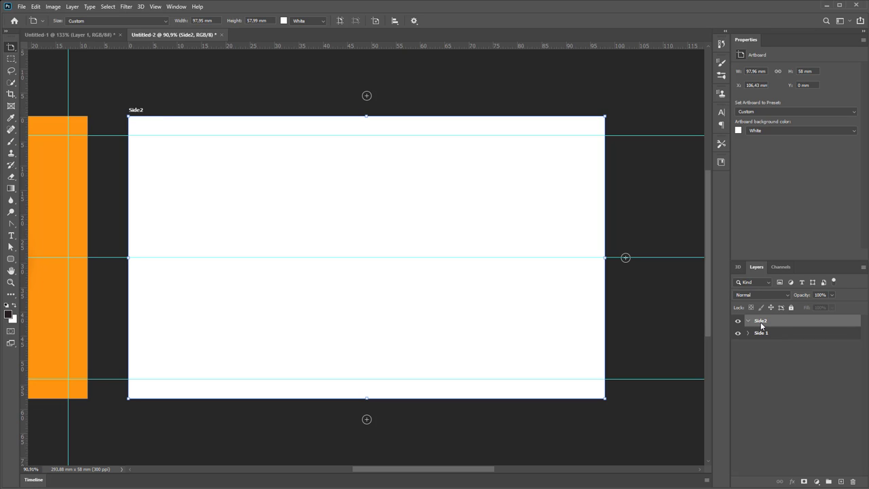
left_click(90, 38)
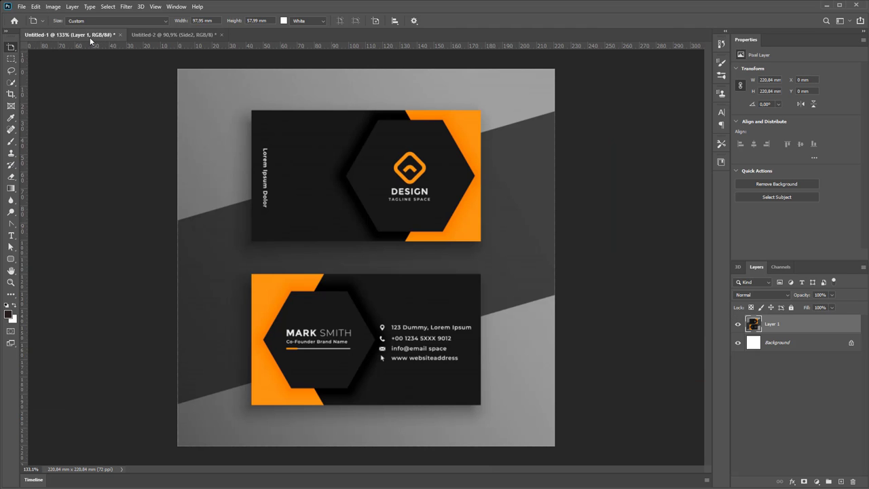
left_click(170, 38)
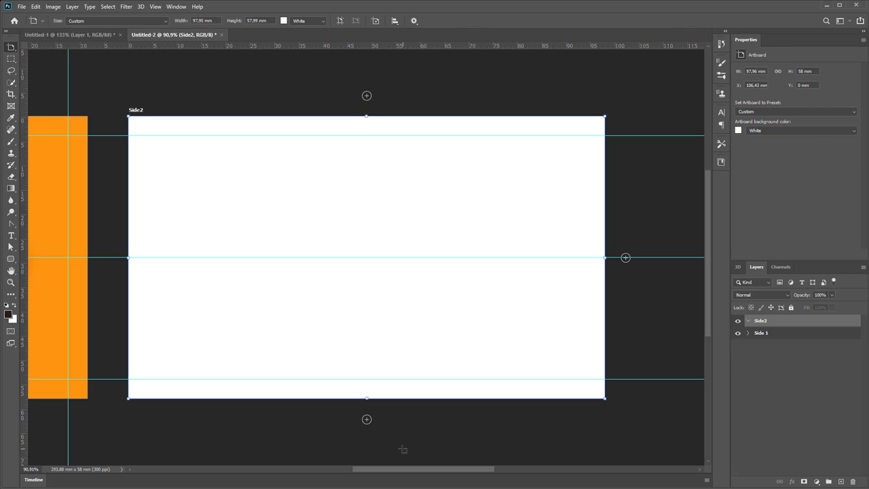
Select the Side 1 artboard and expand its layer group in the Layers panel
left_click(752, 334)
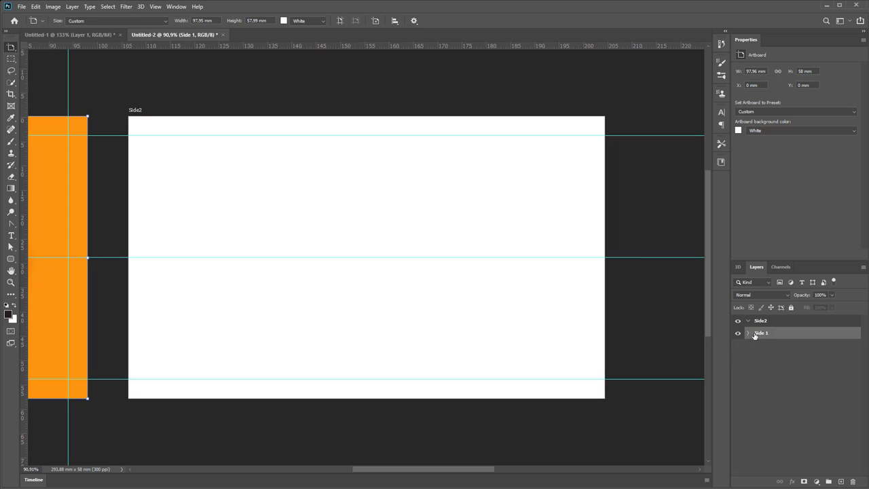
left_click(747, 333)
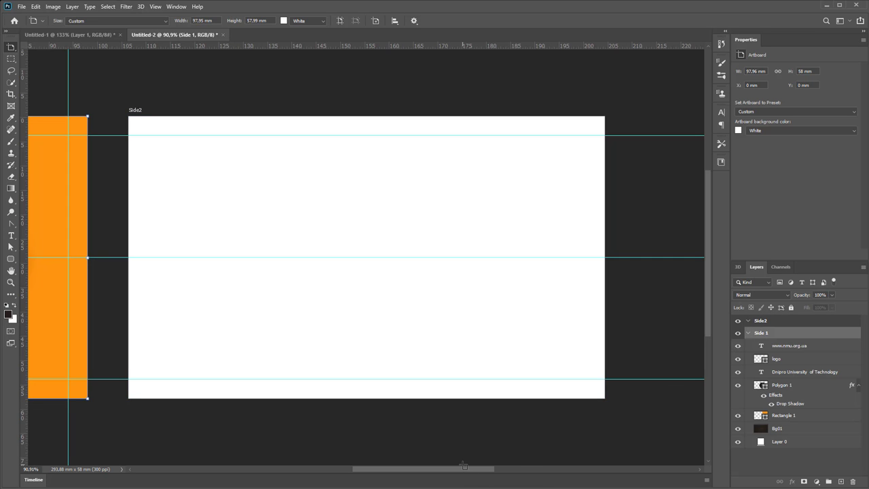
left_click_drag(464, 472, 364, 472)
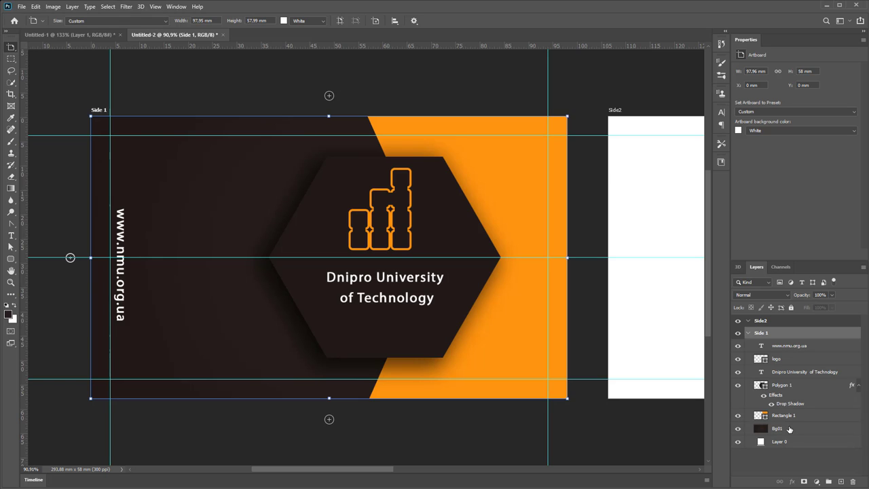
Duplicate the Bg01, Rectangle 1 and Polygon 1 layers and drag the copies up the stack
left_click(790, 429)
left_click(790, 417, "shift")
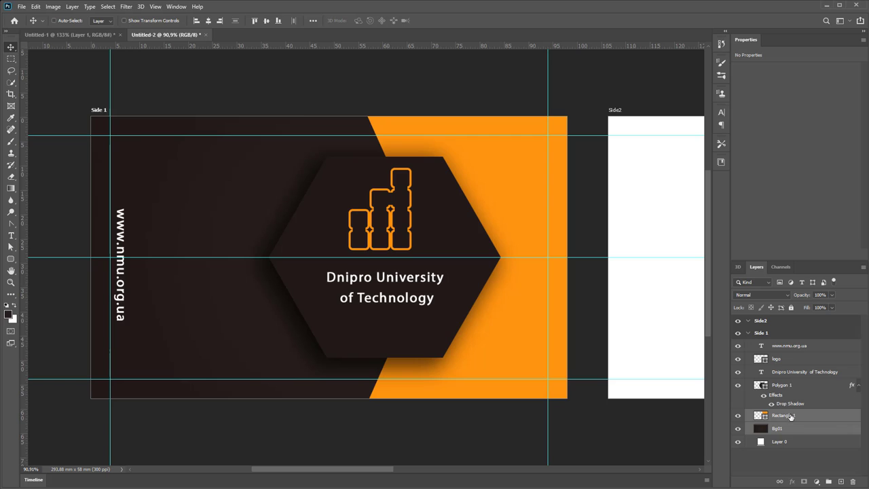
left_click(792, 389, "shift")
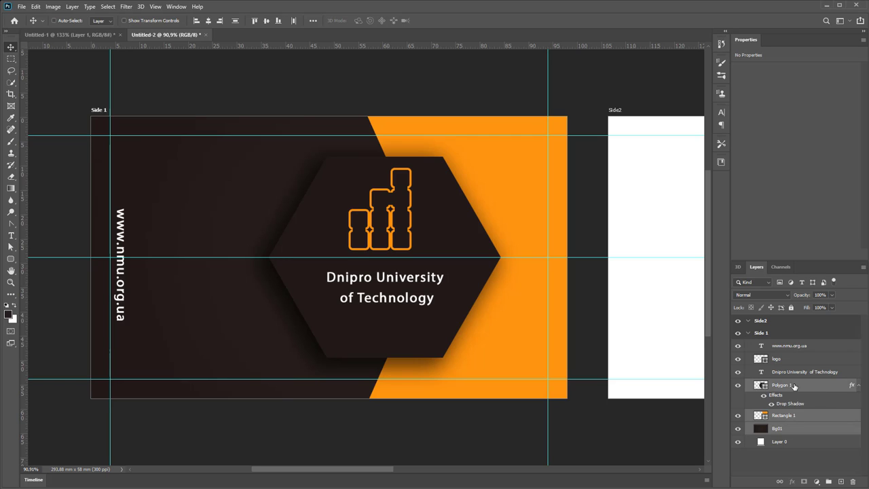
right_click(794, 385)
left_click(824, 49)
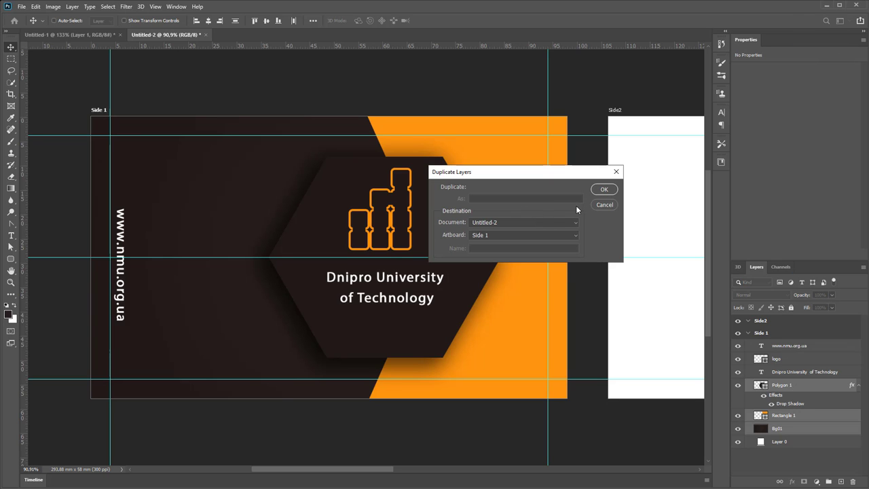
left_click(597, 189)
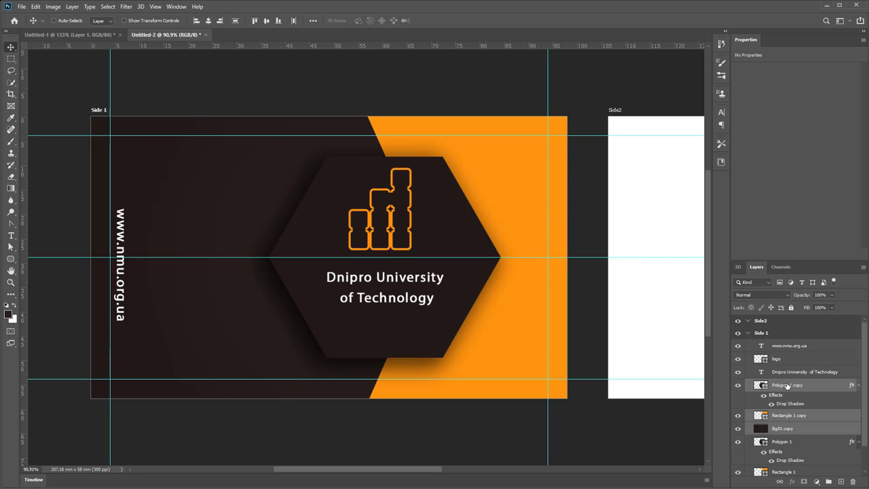
left_click_drag(787, 386, 788, 329)
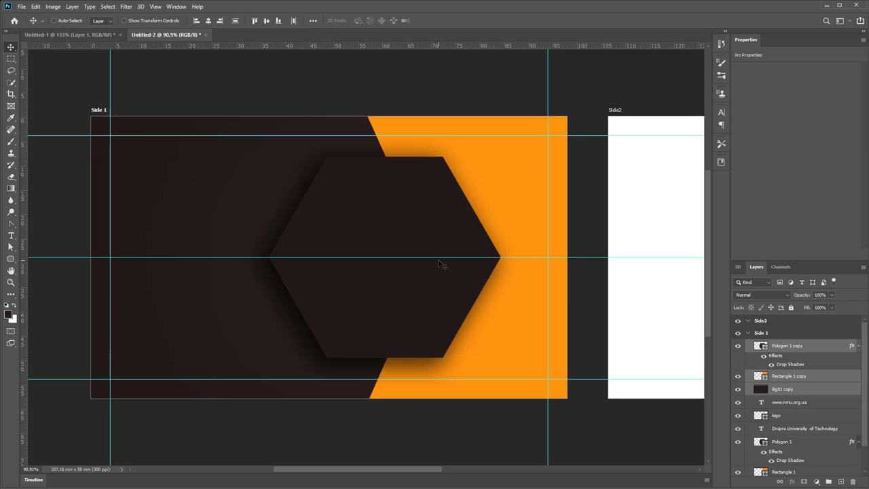
Undo the reorder and move the copied background, rectangle and hexagon onto the Side2 artboard
key("ctrl")
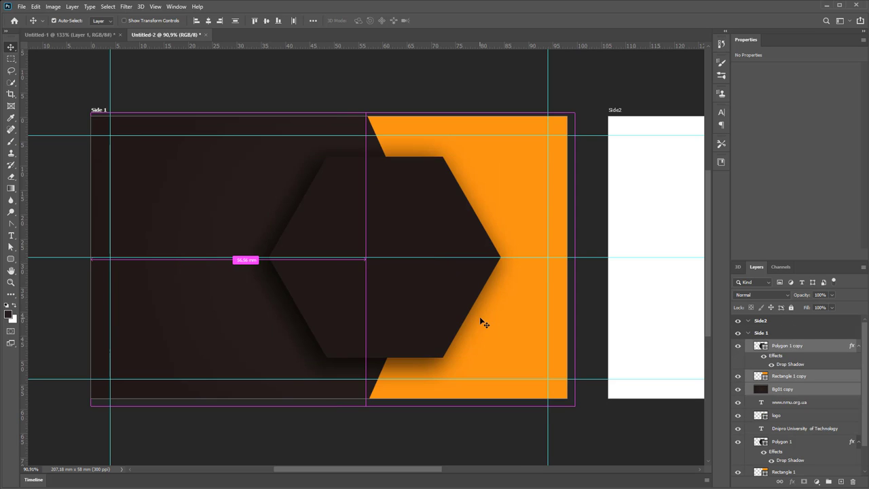
key("ctrl+z")
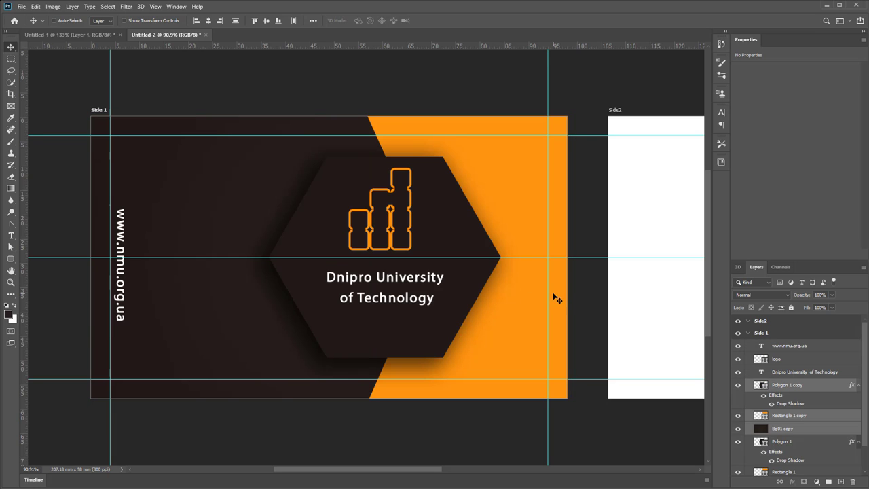
scroll(811, 385, "down", 2)
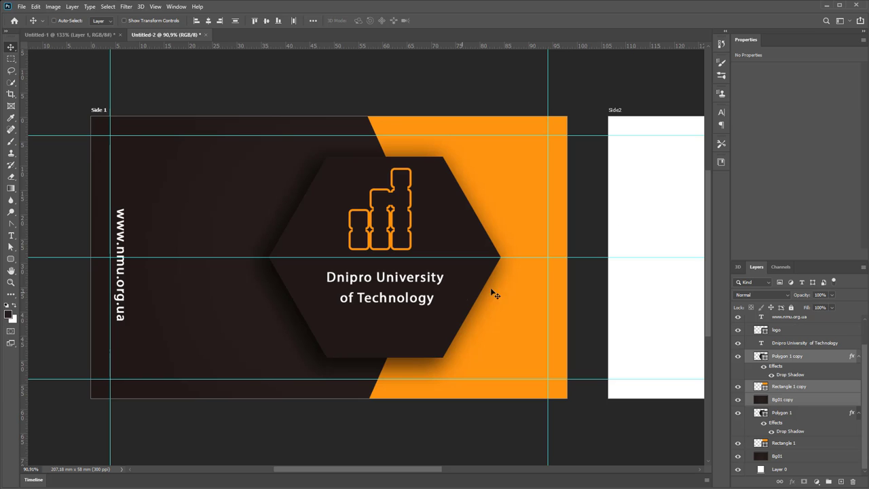
scroll(510, 277, "right", 5)
left_click_drag(229, 250, 608, 255)
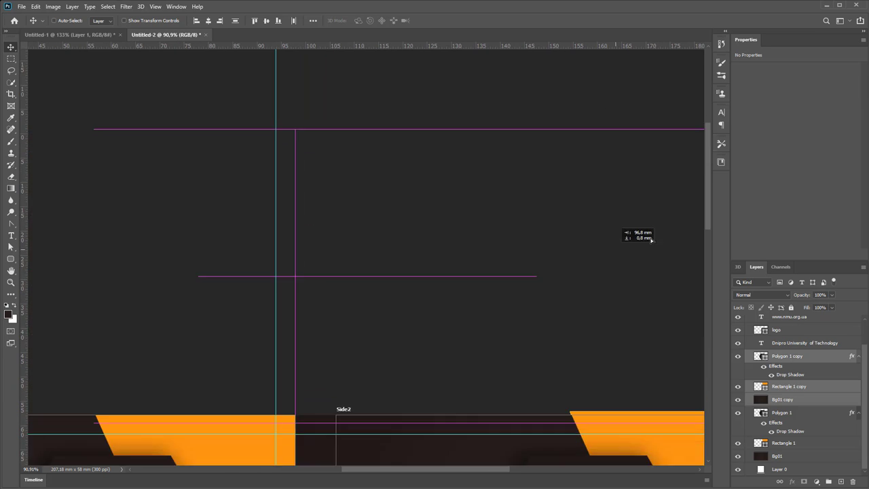
mouse_move(650, 239)
left_mouse_down()
mouse_move(642, 243)
mouse_move(659, 248)
left_mouse_up()
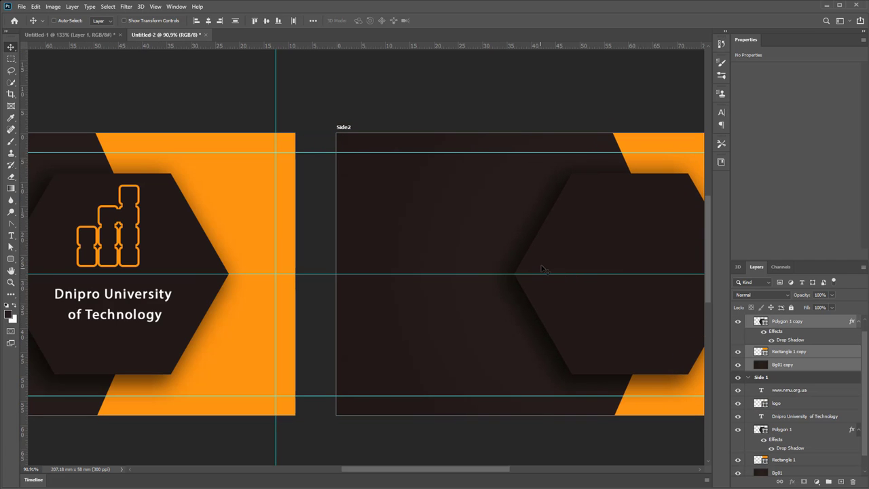
scroll(547, 254, "down", 3)
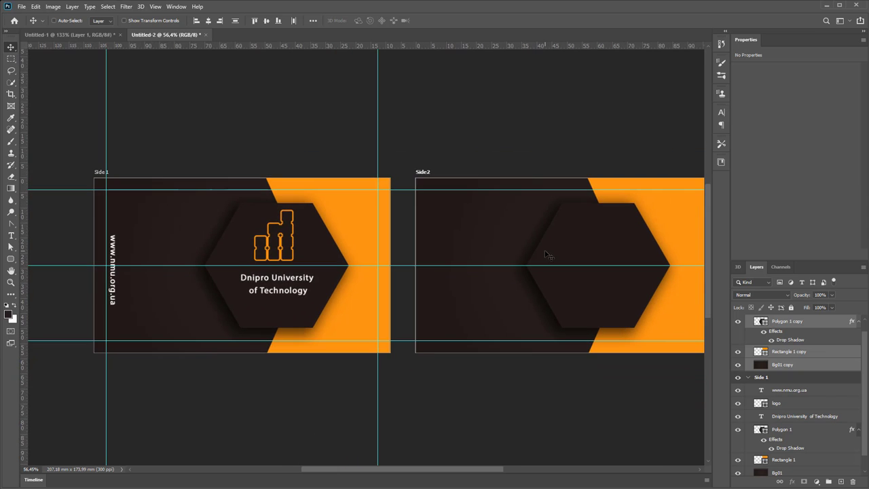
left_click_drag(600, 218, 468, 224)
scroll(465, 223, "up", 2)
Flip the copied layers horizontally so the orange part lies on the left
key("ctrl+t")
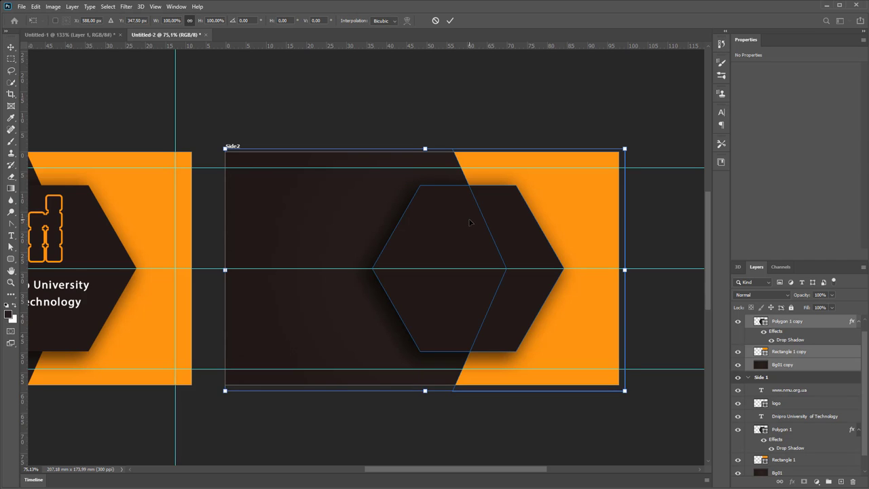
right_click(448, 213)
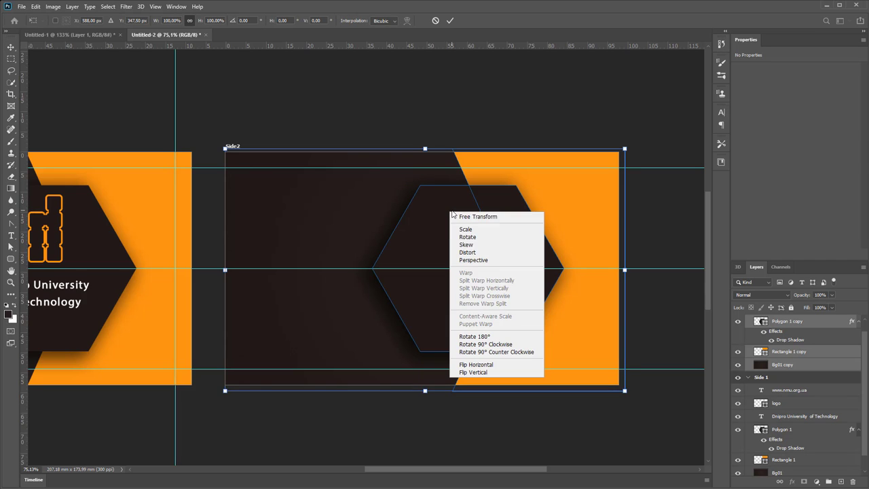
left_click(487, 366)
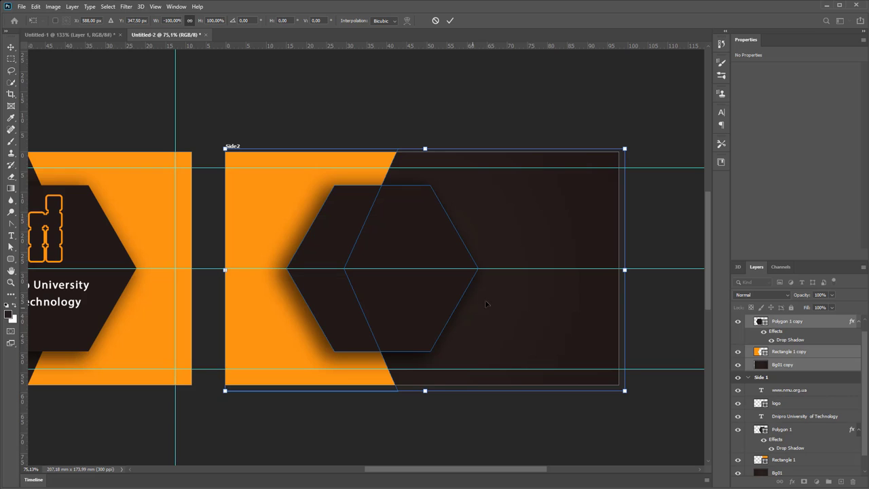
left_click(451, 21)
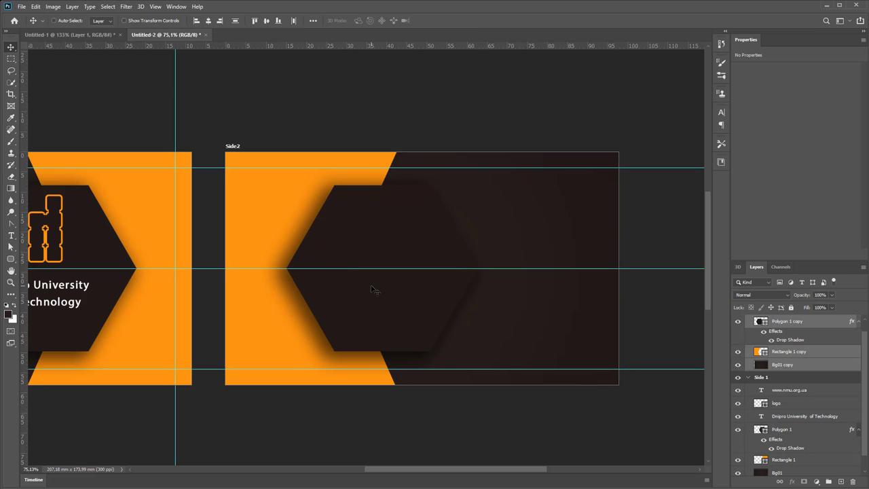
left_click(828, 365)
Give Polygon 1 copy's drop shadow a local 166° angle so it falls rightward
left_click(817, 322)
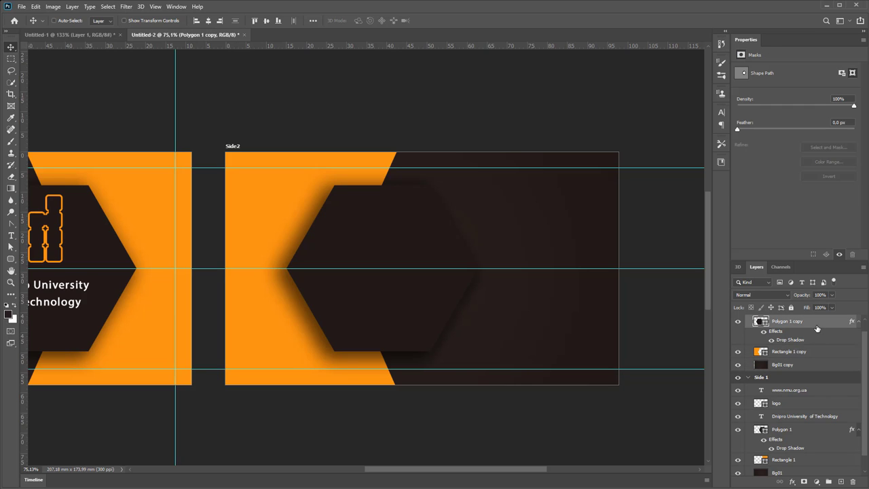
double_click(817, 325)
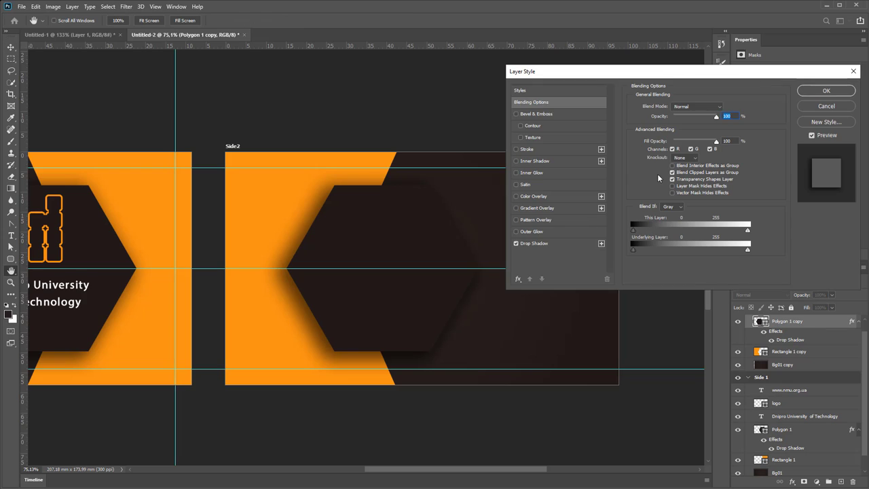
left_click(546, 242)
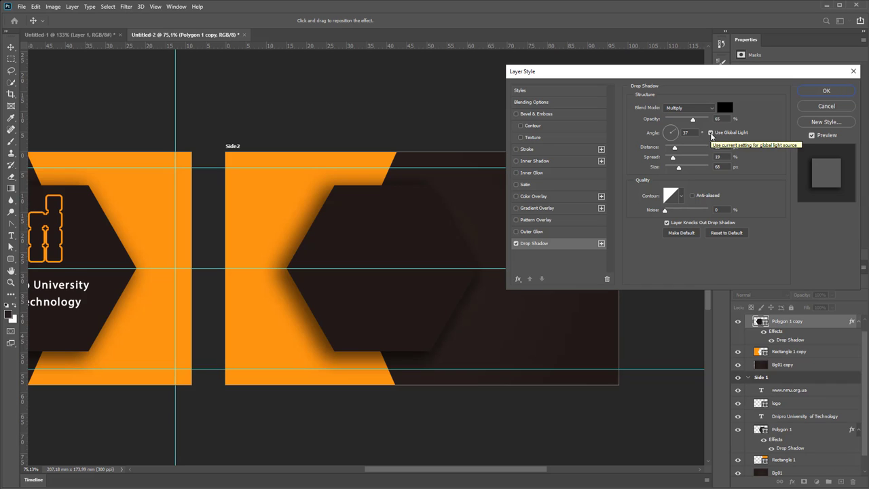
left_click(711, 133)
mouse_move(678, 129)
left_mouse_down()
mouse_move(668, 141)
mouse_move(666, 134)
left_mouse_up()
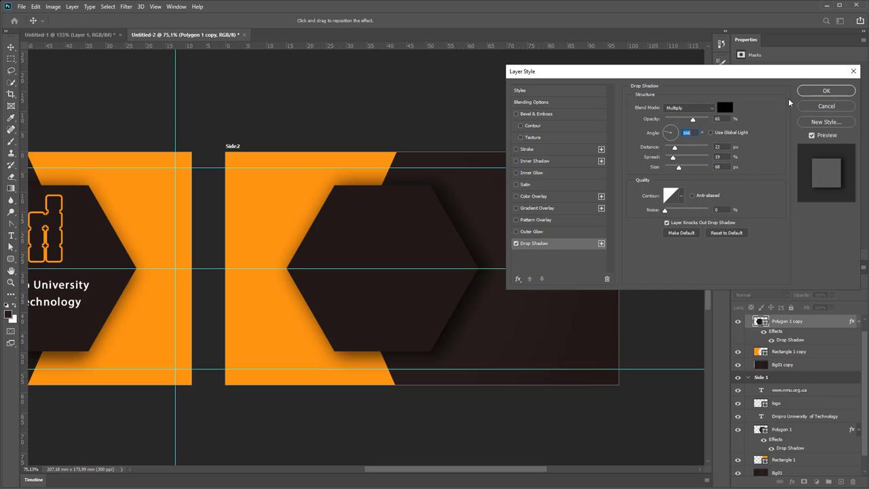
left_click(813, 94)
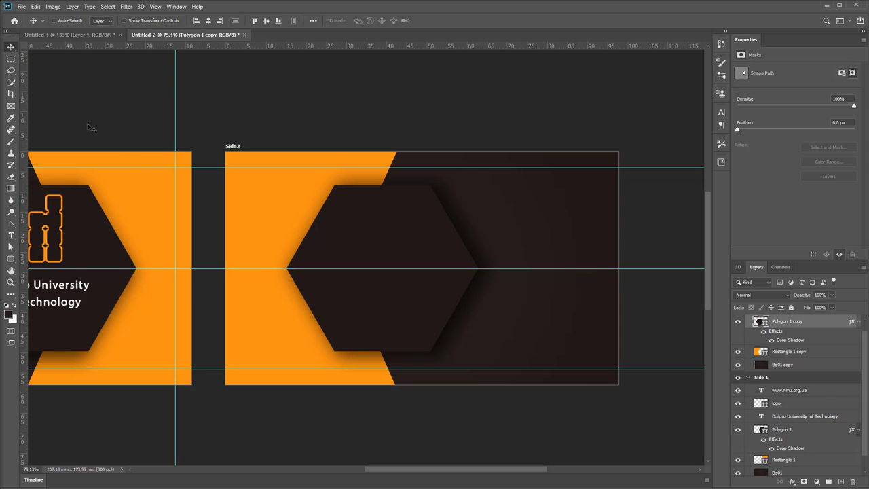
left_click(95, 34)
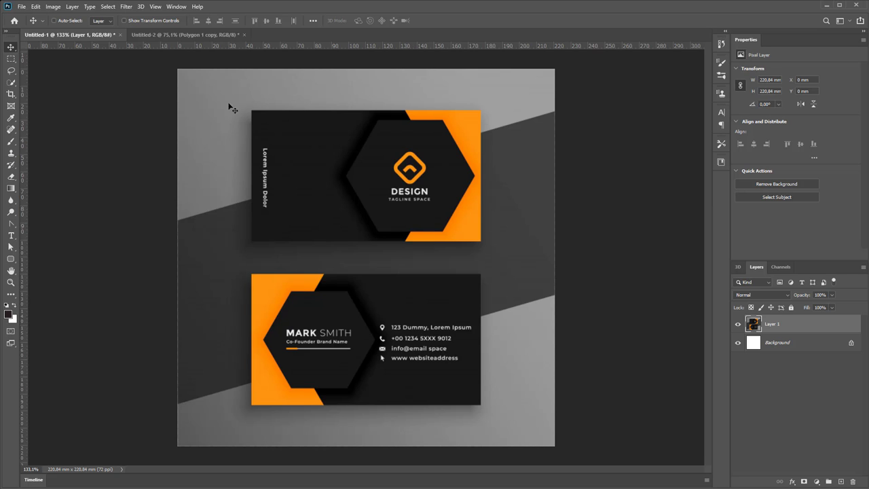
Add the cardholder's name as a new text layer and move it onto the hexagon
left_click(185, 35)
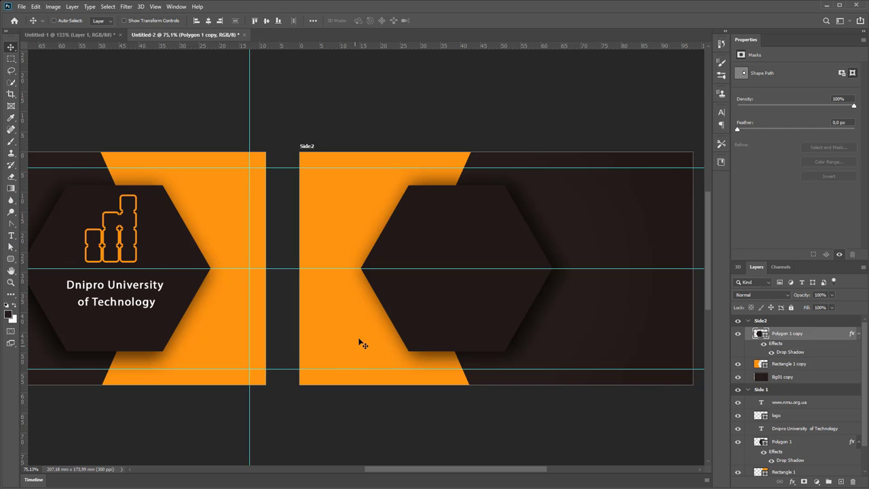
left_click_drag(11, 235, 44, 239)
left_click(334, 345)
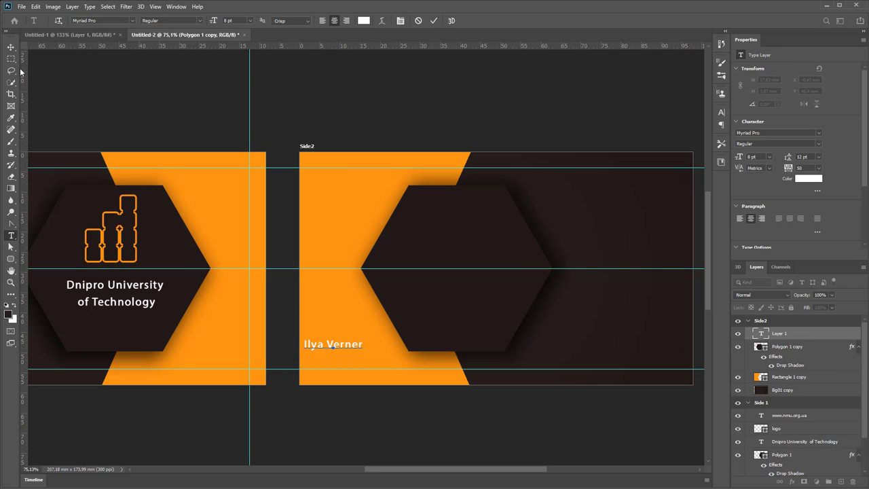
left_click(11, 48)
left_click_drag(355, 341, 470, 230)
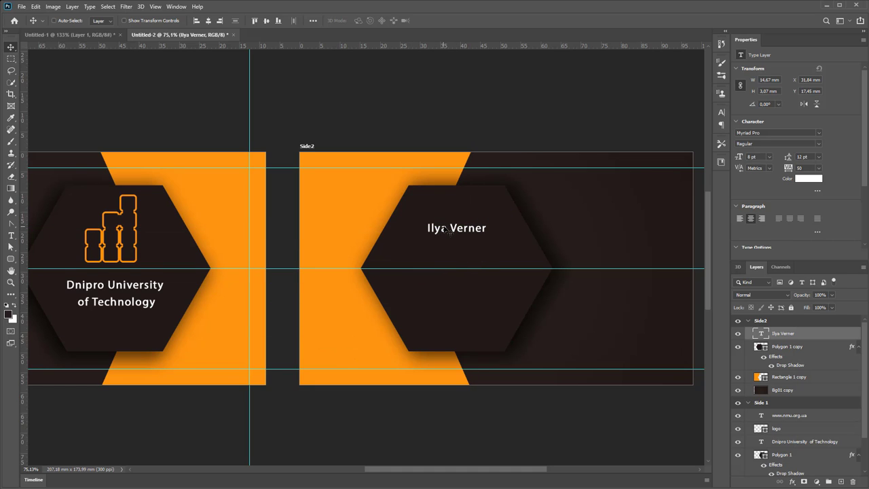
Duplicate the name line and change the copy below it to 'Engineer'
left_click_drag(449, 231, 446, 250)
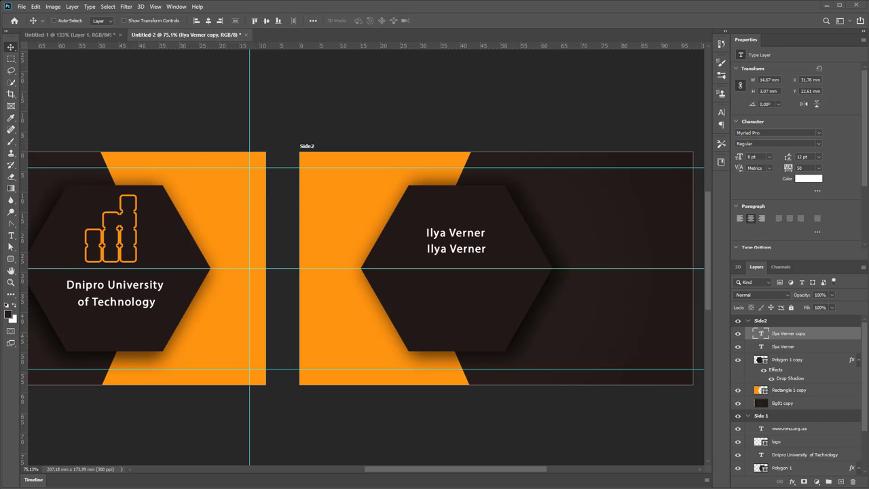
double_click(456, 253)
type("Engineer")
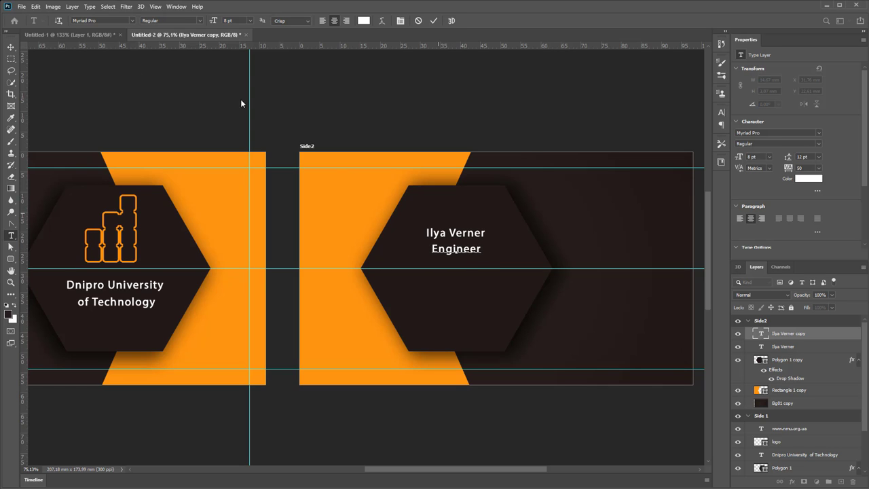
left_click(11, 48)
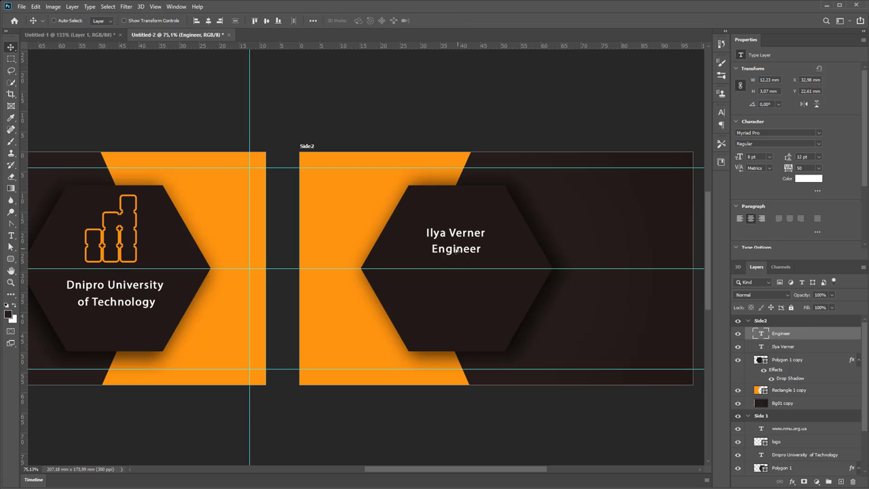
left_click_drag(457, 250, 452, 247)
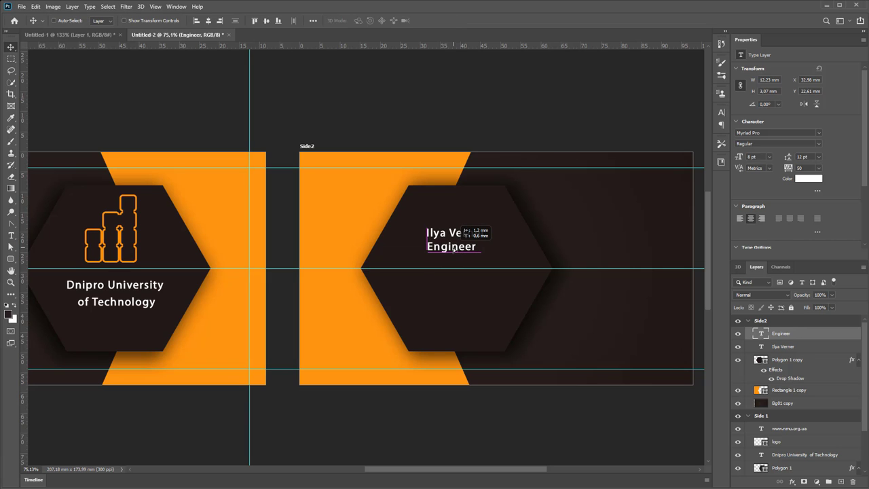
Enlarge the name text layer to 14 pt in the Character panel
left_click(107, 34)
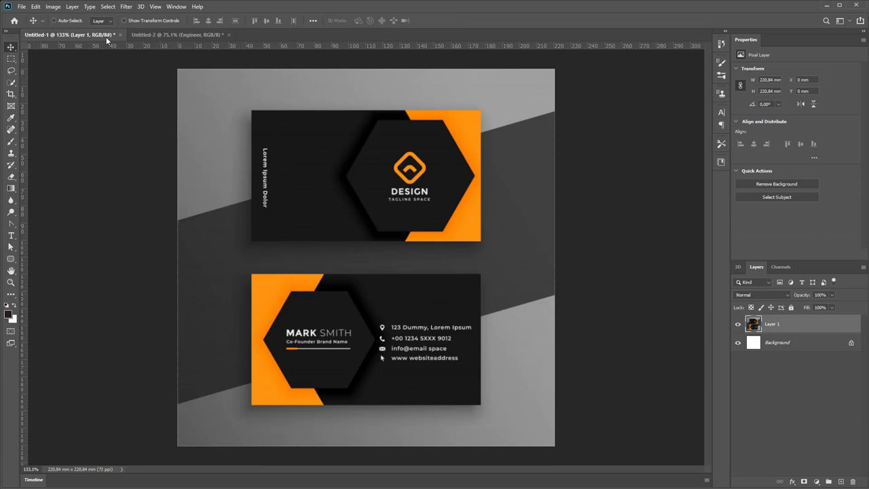
left_click(153, 34)
right_click(460, 233)
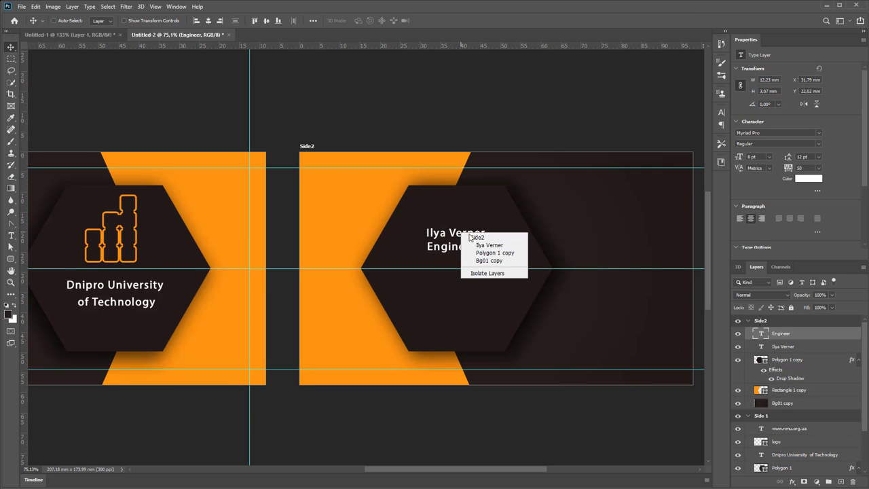
left_click(479, 238)
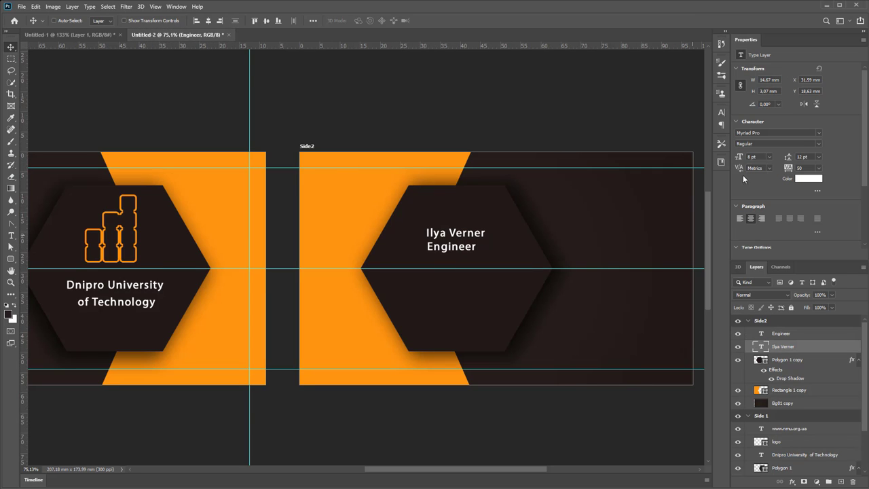
left_click(721, 112)
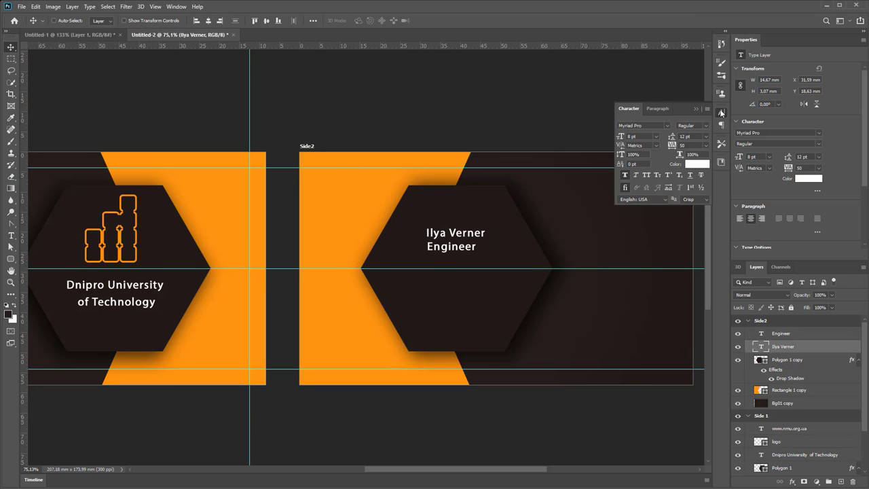
left_click(655, 136)
left_click(642, 197)
Recentre the Polygon 1 copy hexagon under the text and select the Engineer layer to align it
right_click(452, 249)
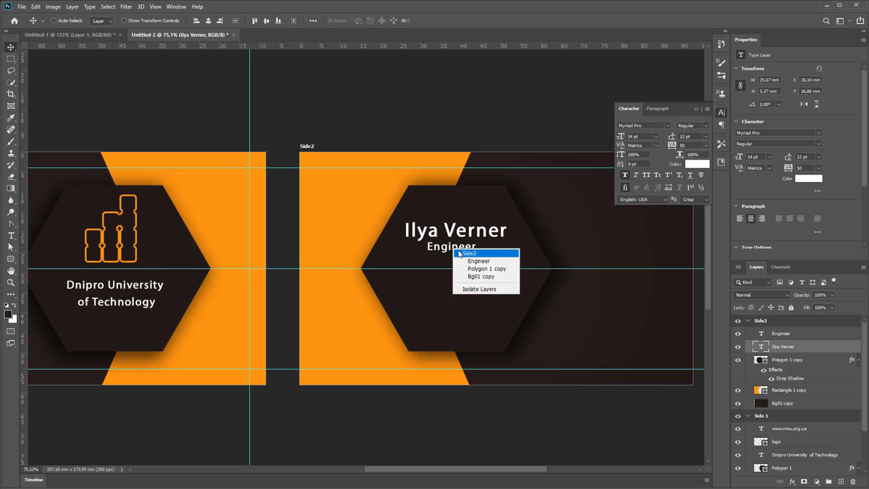
left_click(478, 268)
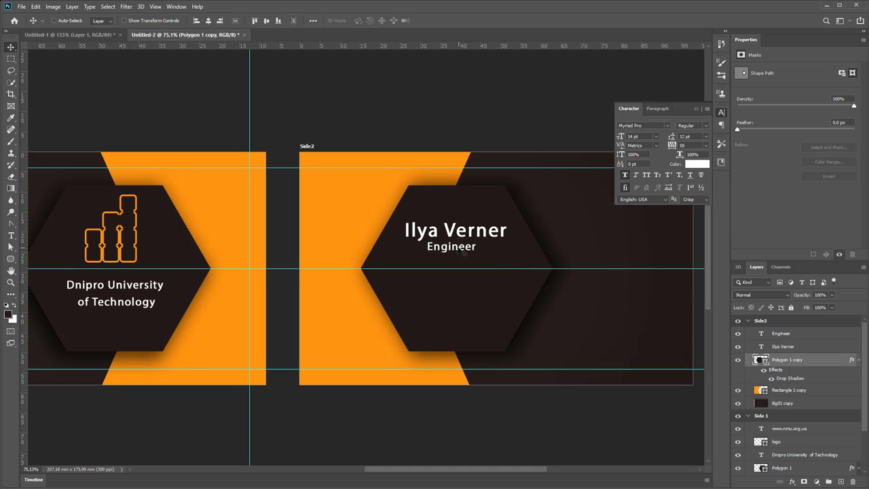
left_click_drag(445, 252, 459, 273)
right_click(453, 247)
left_click(471, 258)
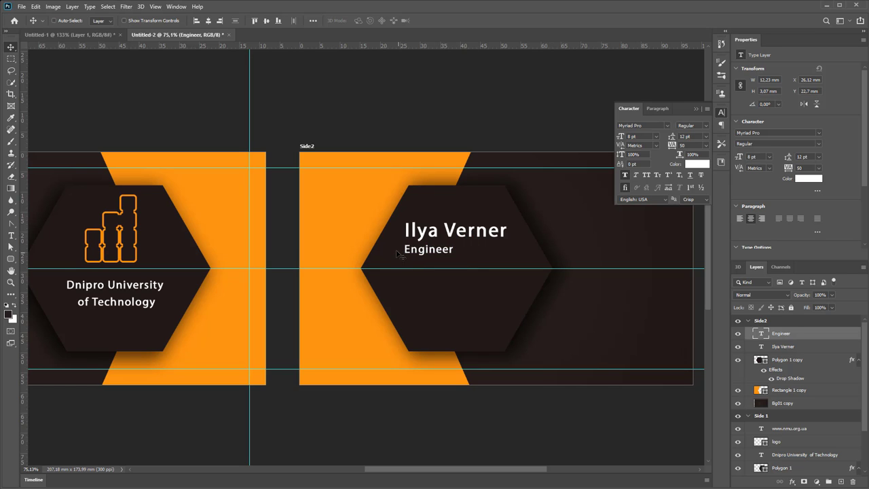
left_click(87, 37)
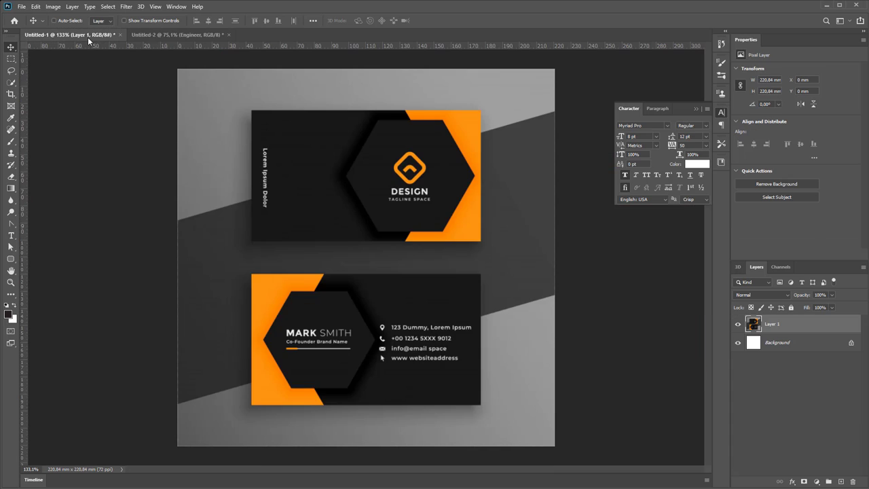
left_click(167, 35)
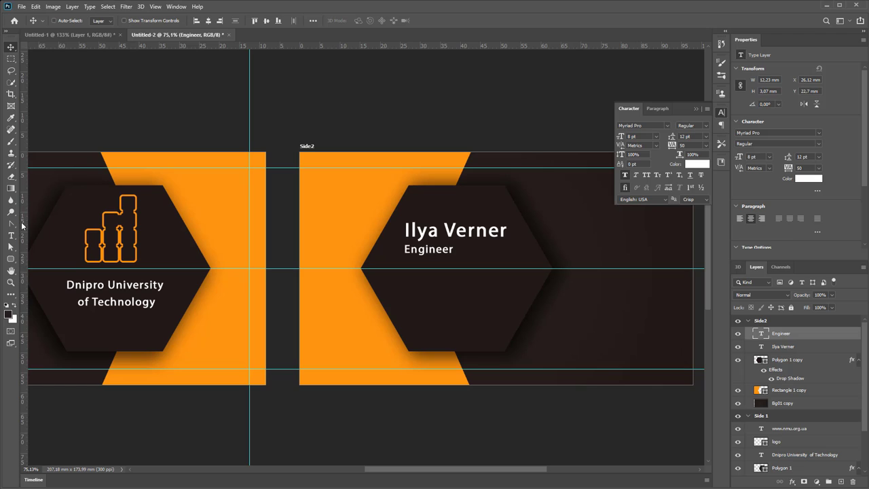
Draw a 10 px white horizontal line beneath the title with the Line Tool
left_click(11, 226)
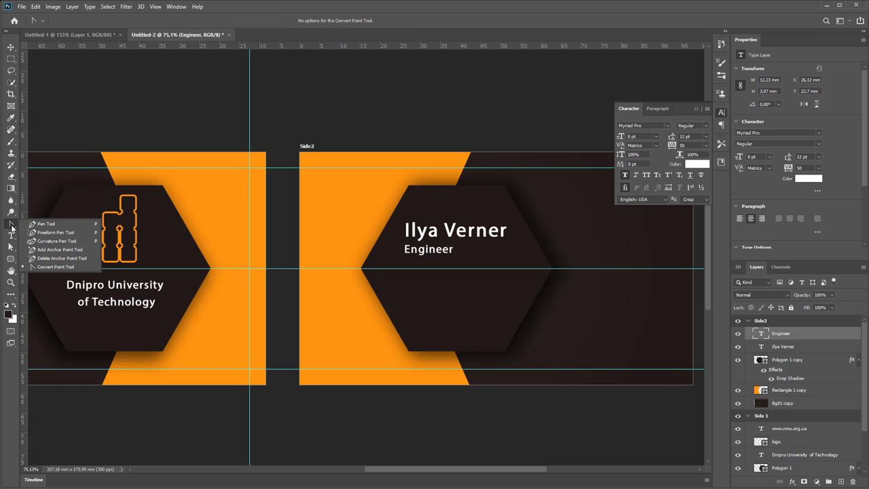
left_click(11, 258)
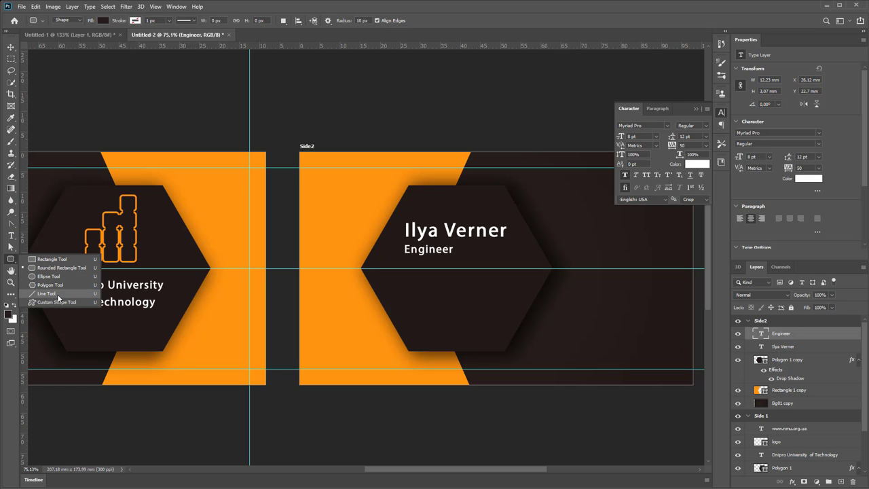
left_click(46, 293)
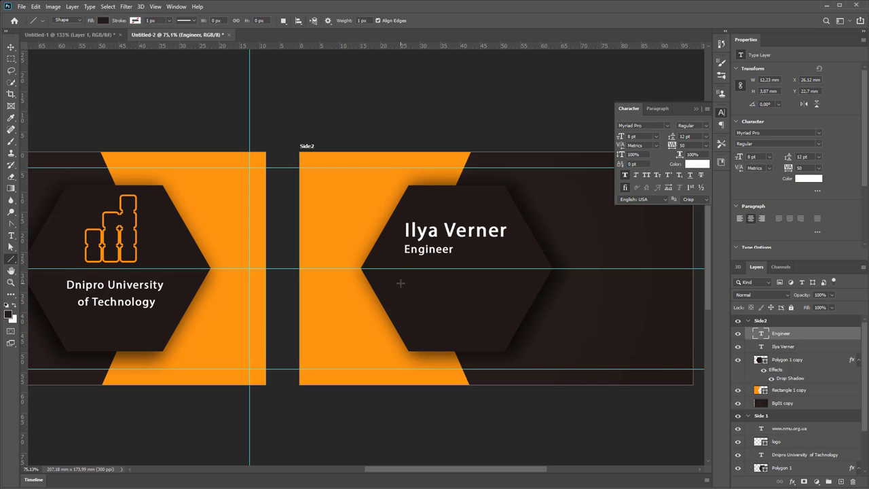
left_click(169, 21)
left_click_drag(170, 34, 173, 34)
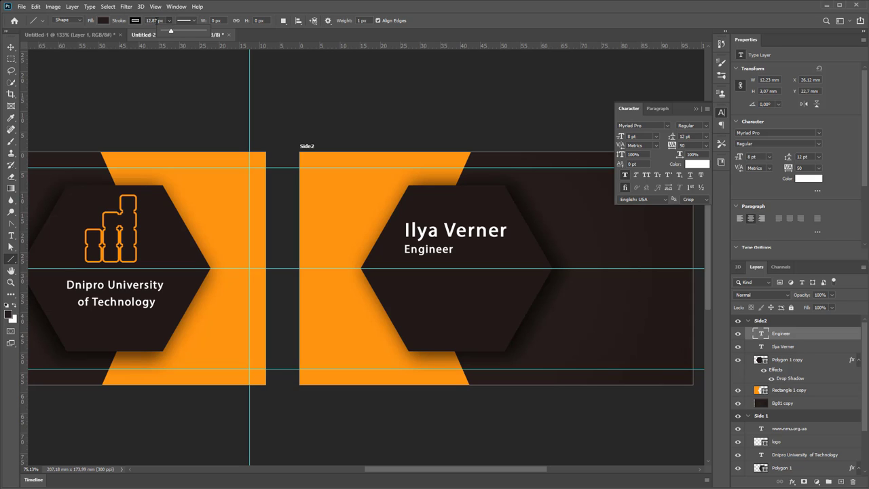
left_click(154, 20)
type("10px")
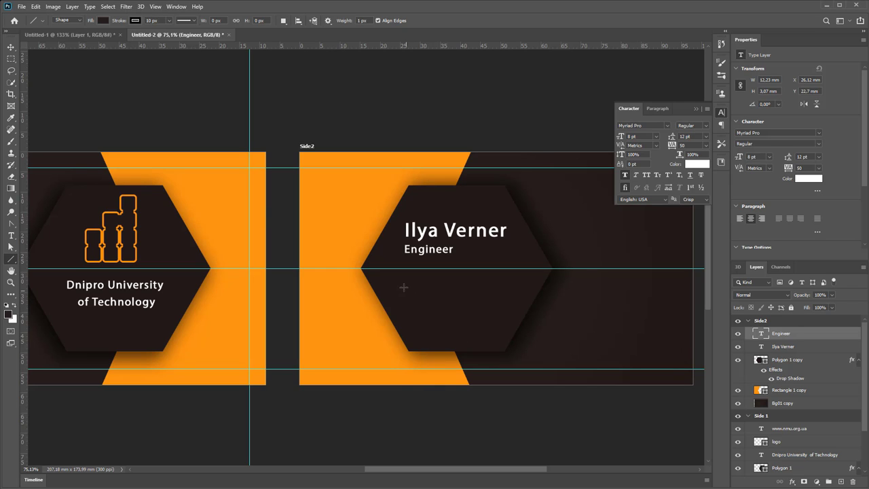
left_click_drag(401, 283, 526, 281)
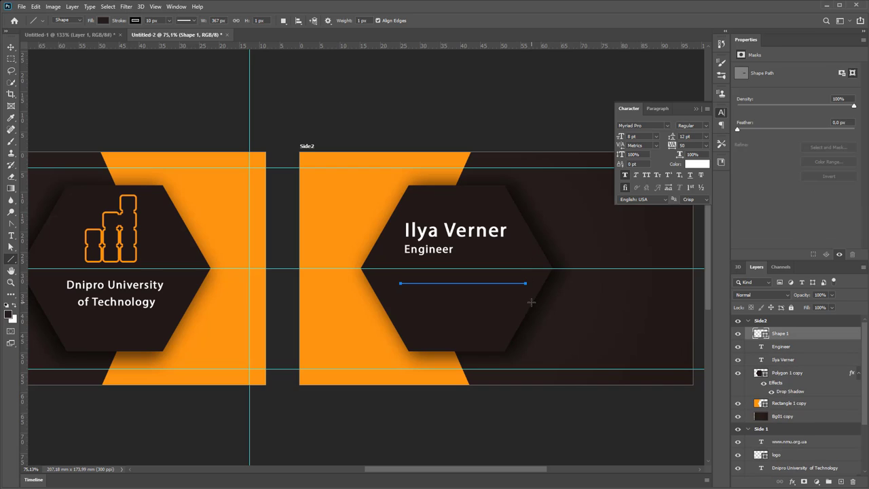
left_click(134, 21)
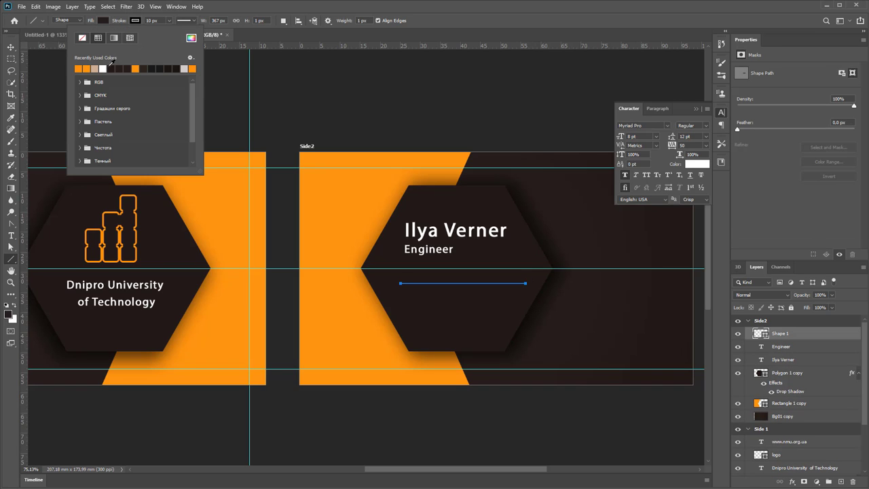
left_click(103, 68)
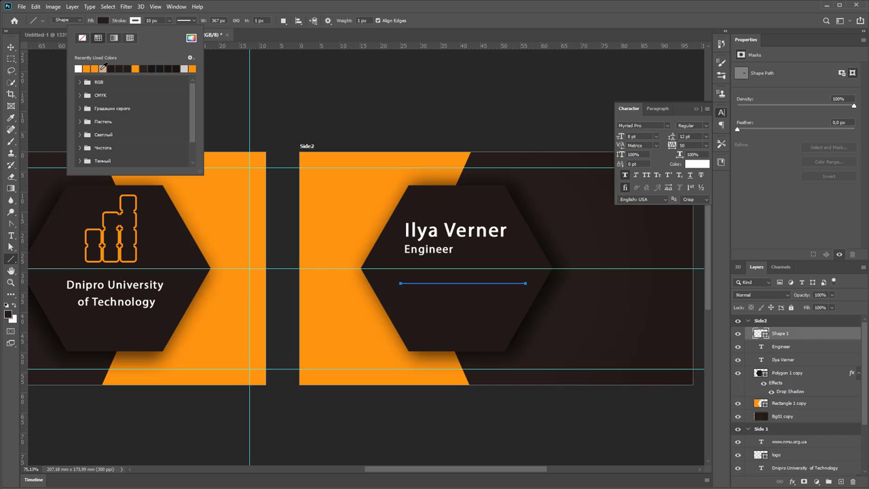
left_click(446, 14)
Shift the divider slightly left and thicken it with Free Transform
left_click(11, 47)
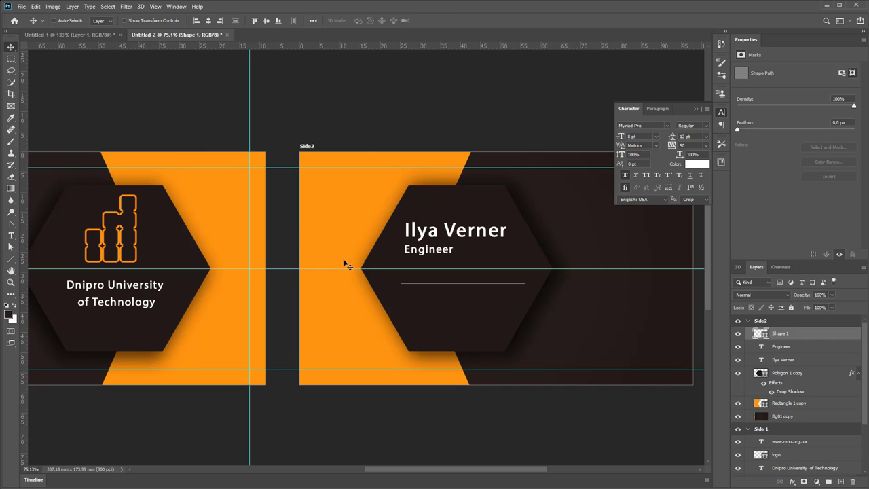
left_click_drag(432, 287, 427, 288)
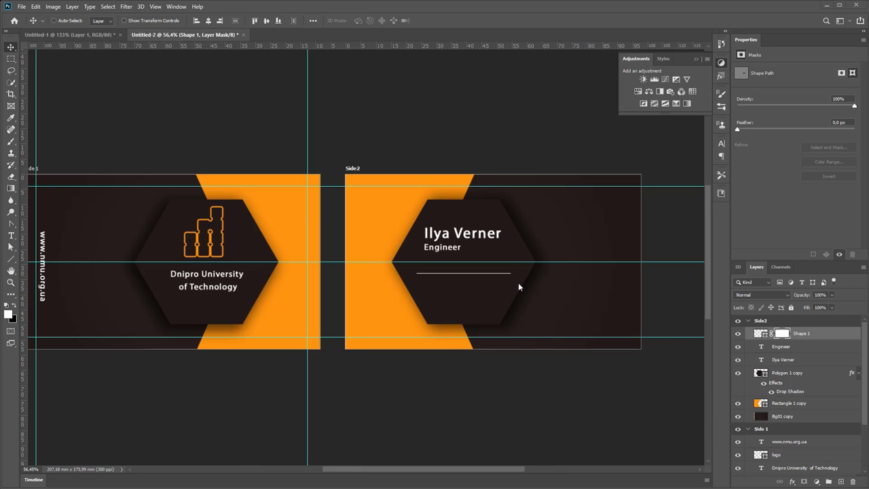
scroll(517, 281, "up", 2)
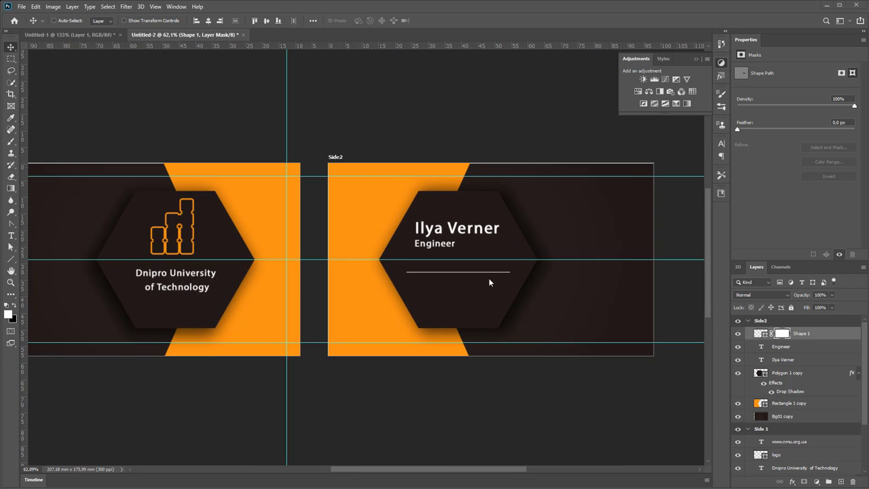
scroll(489, 278, "up", 3)
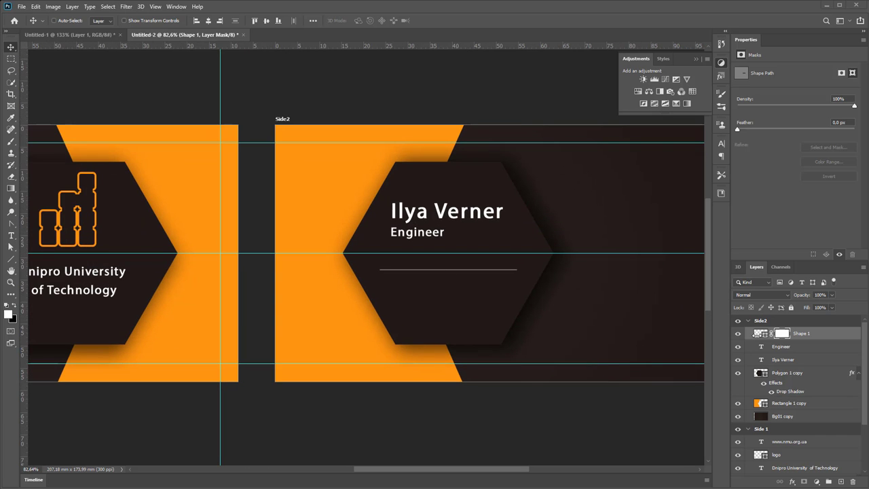
left_click(759, 333)
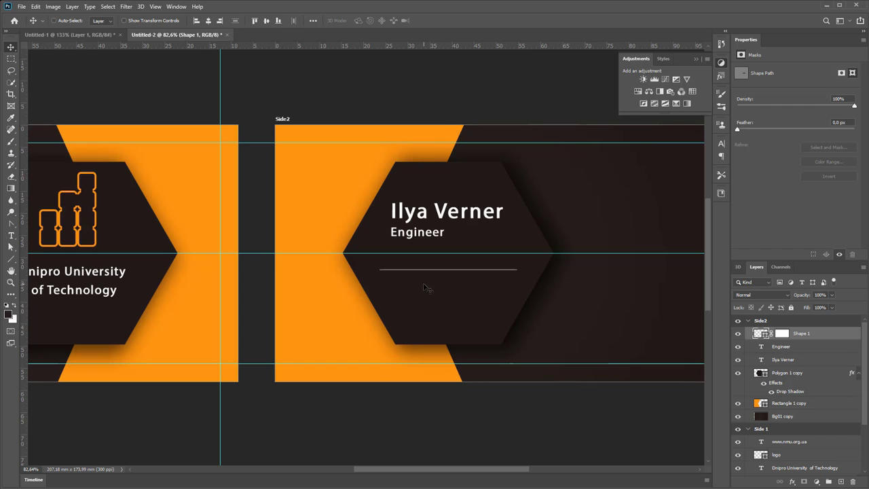
scroll(423, 288, "up", 3)
key("ctrl+t")
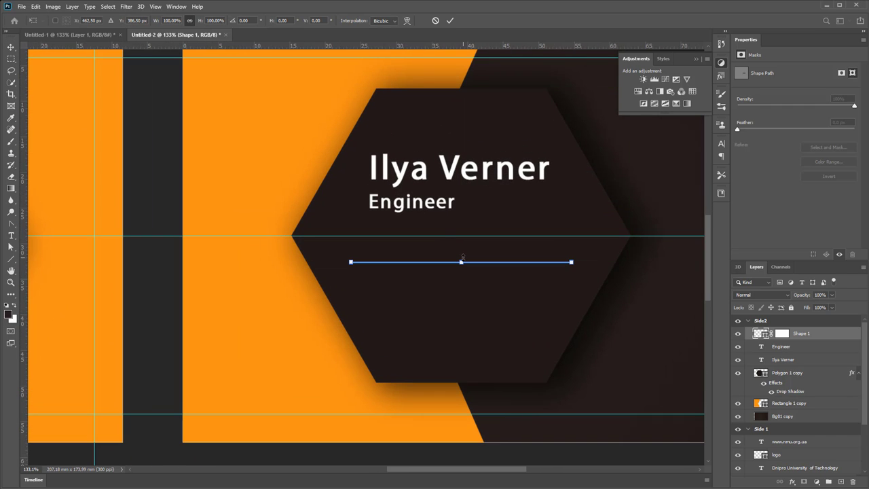
left_click_drag(462, 258, 461, 252)
key("Return")
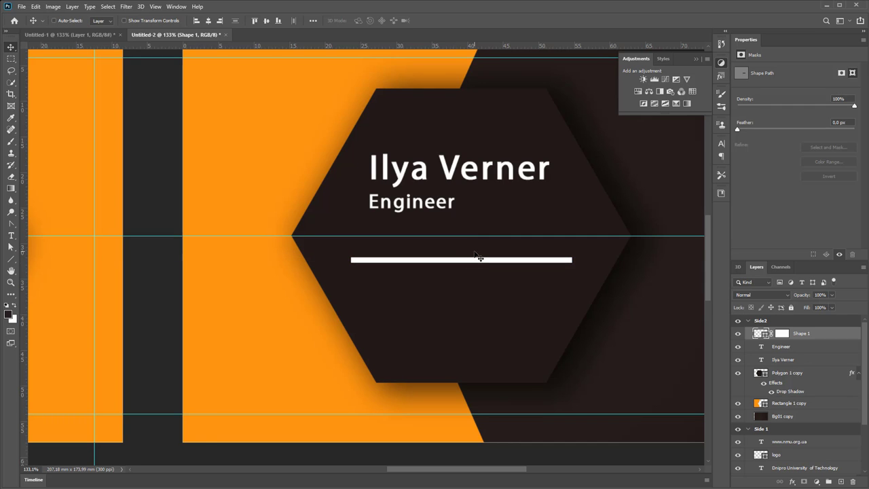
scroll(475, 258, "down", 2)
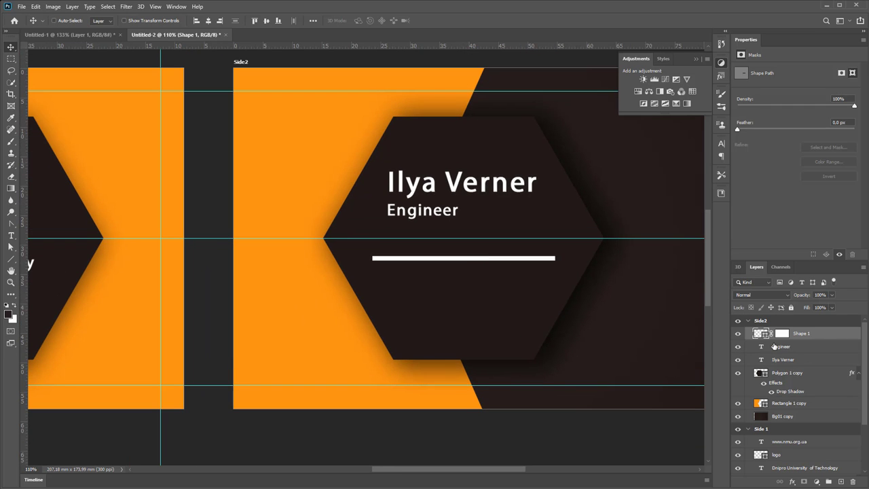
Duplicate the divider line and shorten the copy to about a quarter of its length
right_click(822, 334)
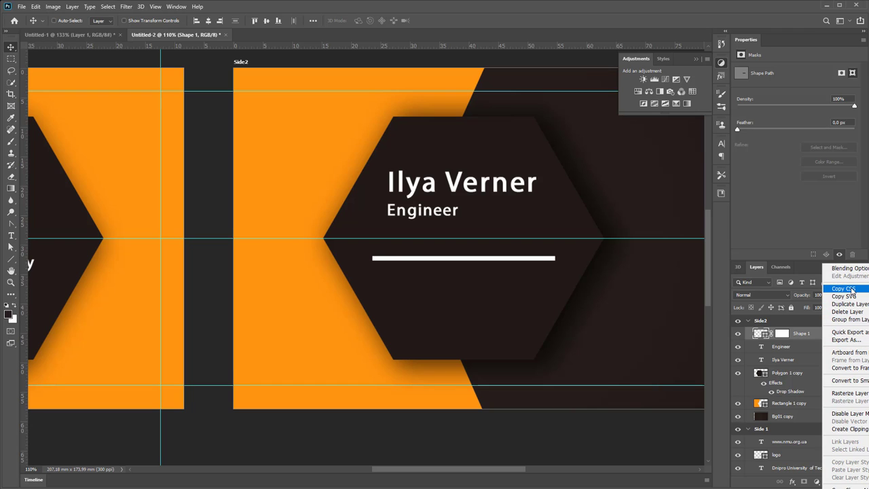
left_click(848, 304)
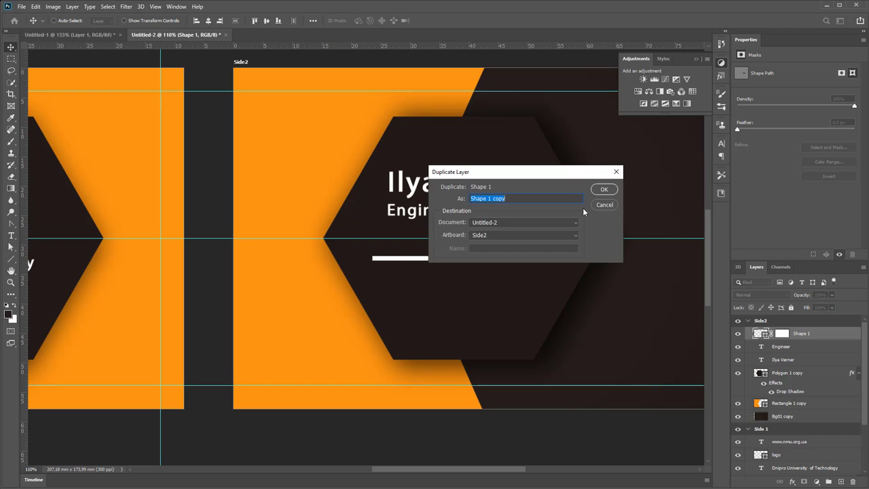
left_click(593, 194)
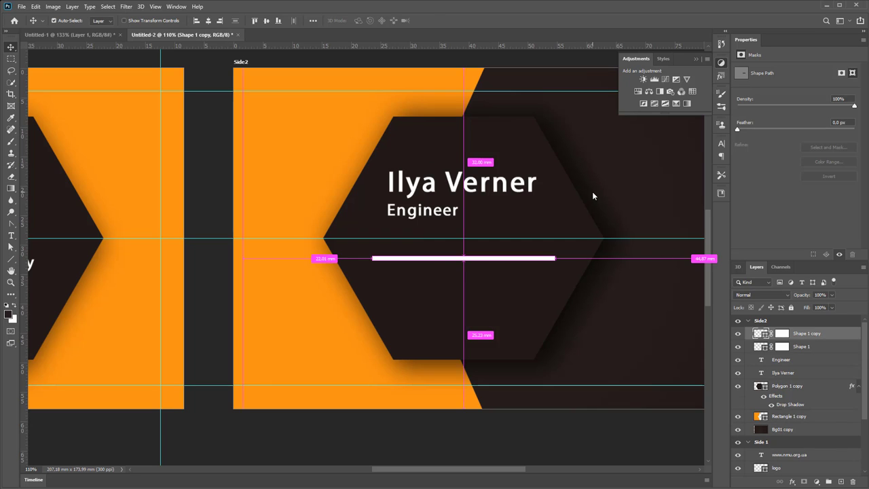
key("ctrl+t")
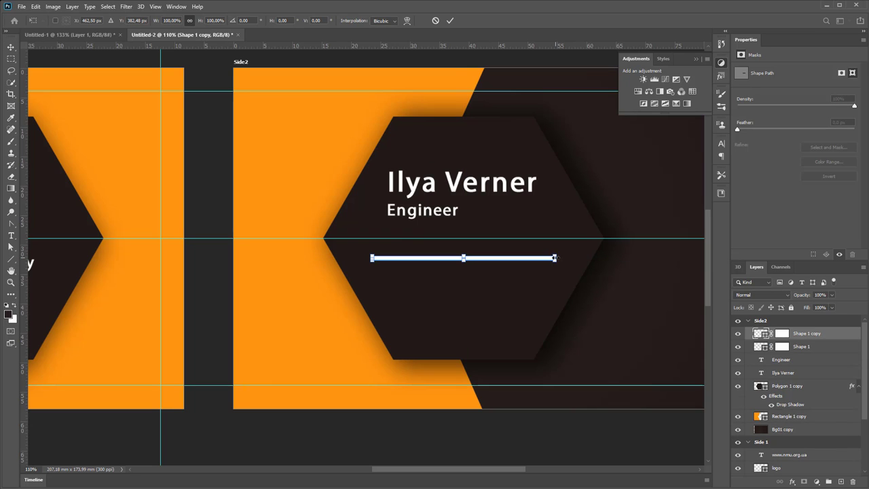
left_click_drag(554, 258, 414, 258)
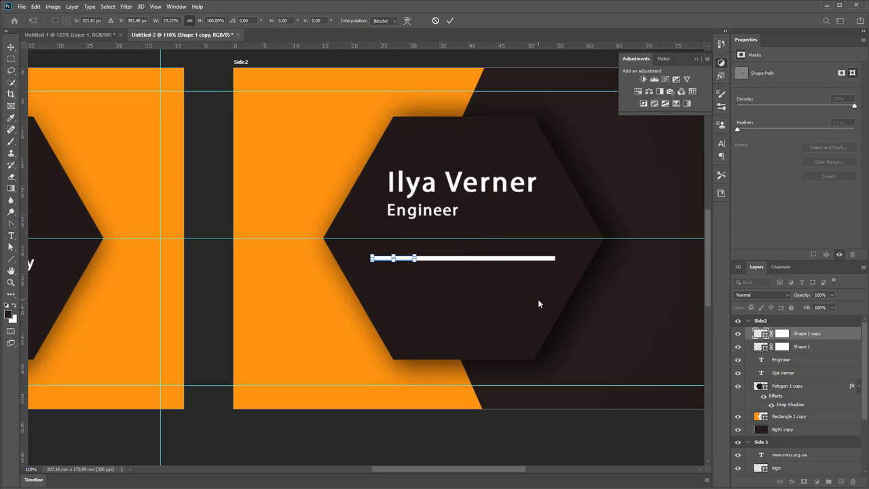
key("Return")
Colour the short Shape 1 copy orange so it overlays the white line's left end
double_click(759, 333)
left_click(337, 118)
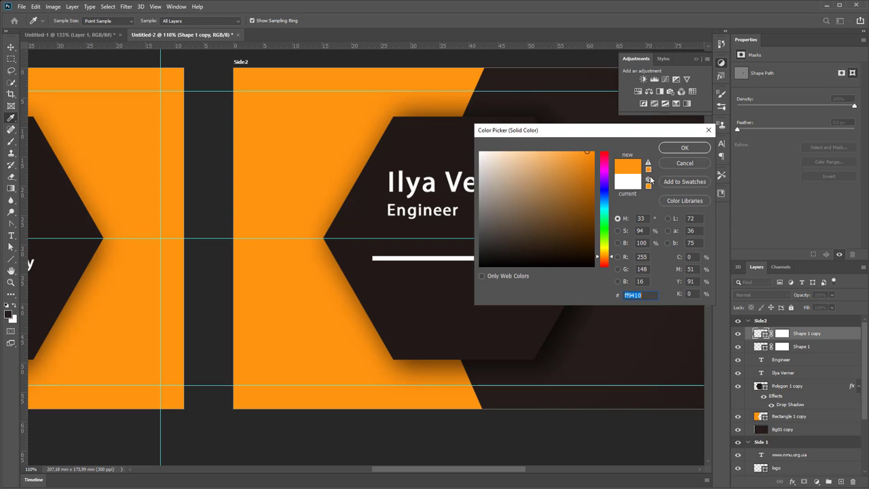
left_click(682, 151)
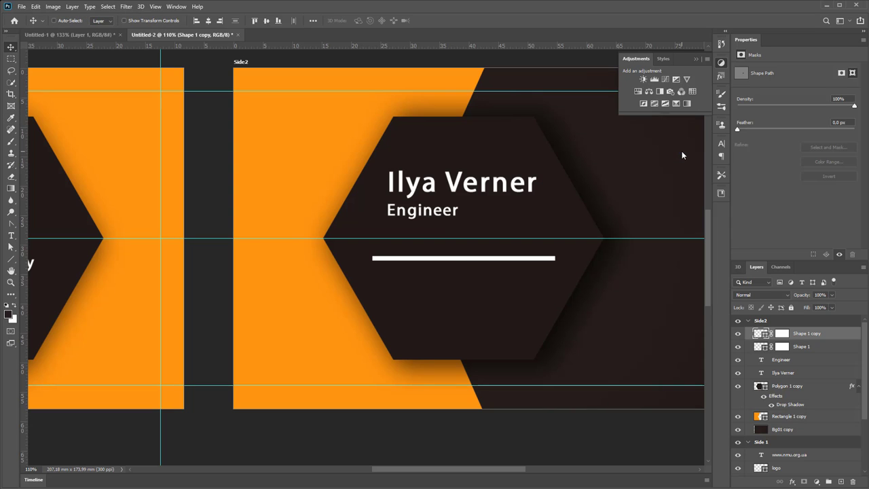
left_click(739, 347)
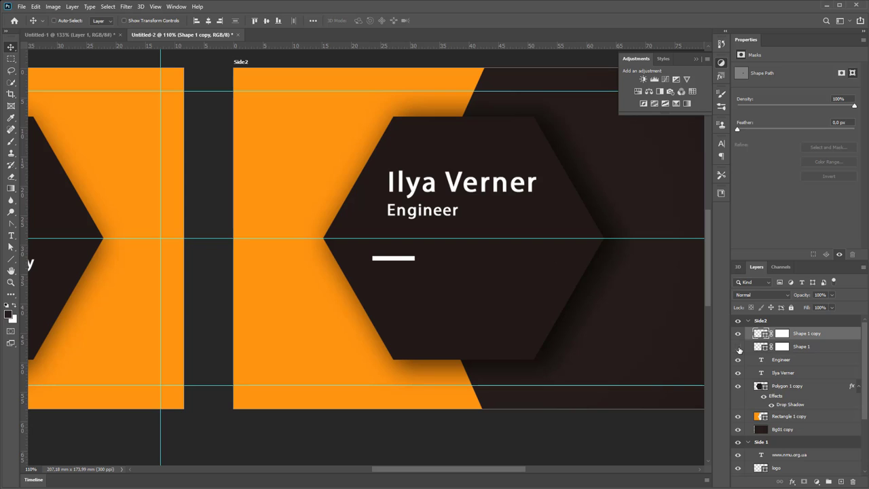
left_click(739, 347)
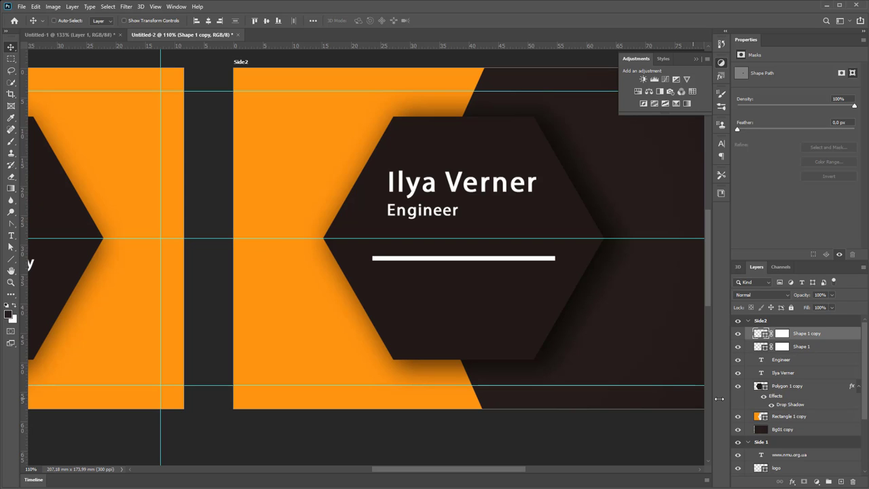
left_click(11, 259)
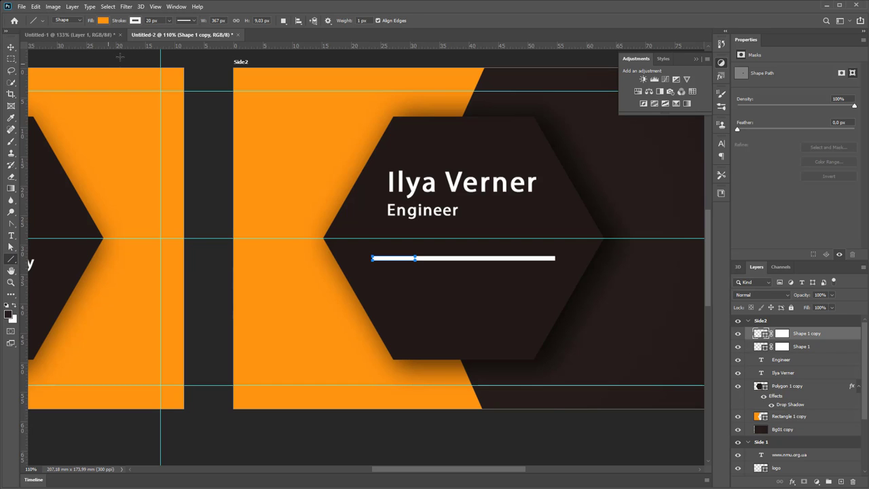
left_click(135, 20)
left_click(111, 68)
left_click(489, 27)
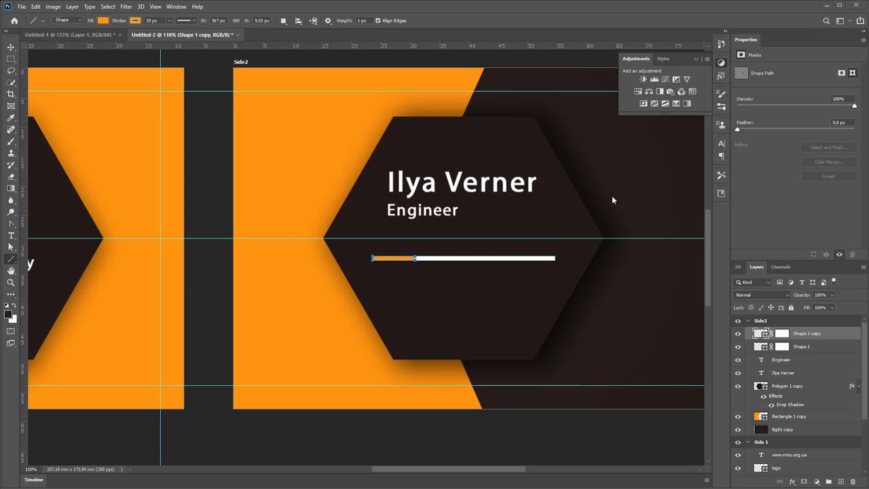
left_click_drag(620, 176, 429, 200)
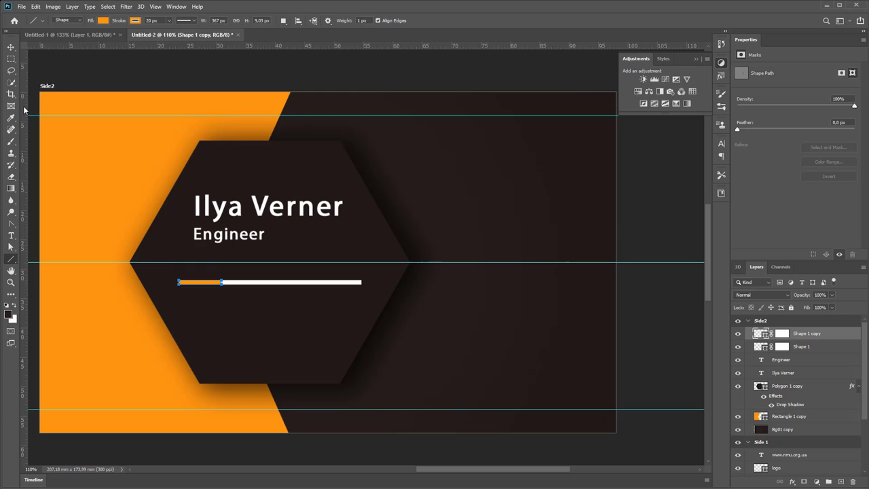
Draw a text box right of the hexagon, paste the address and left-align it
left_click_drag(10, 238, 25, 239)
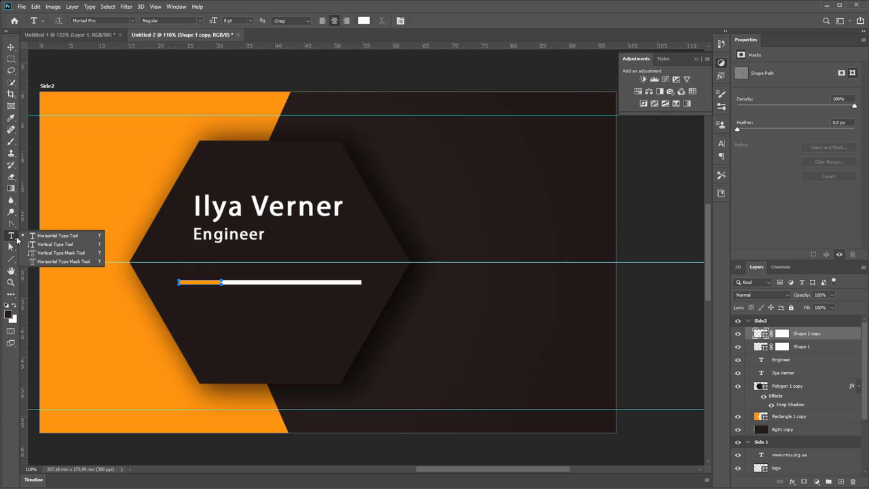
left_click(49, 235)
left_click_drag(449, 176, 600, 332)
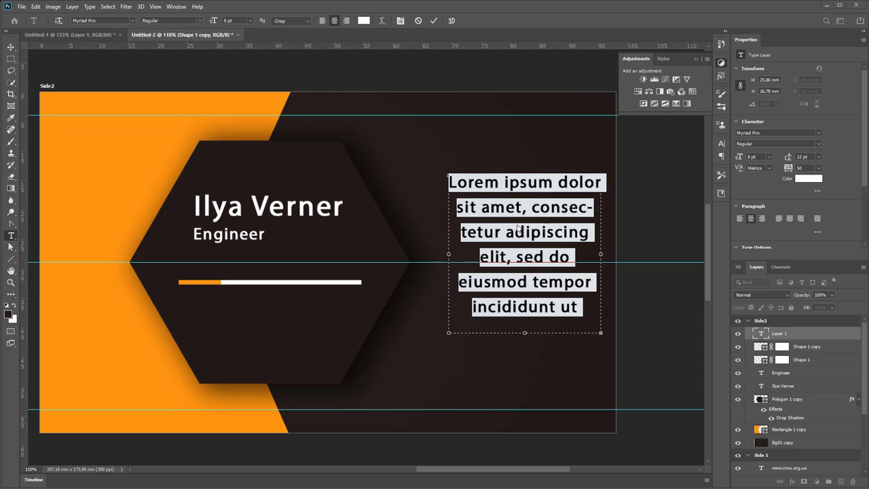
type("Ukraine, Dnipro, D. Yavornitsky ave., 19, room 1/124")
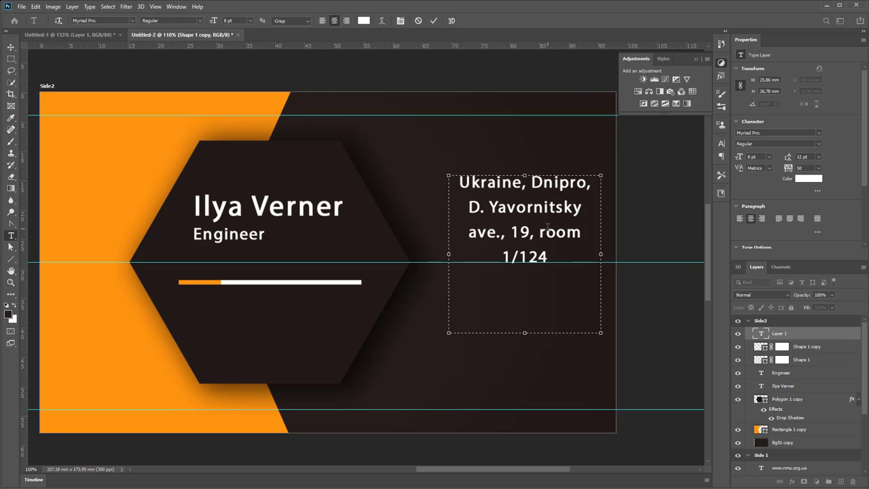
left_click(323, 20)
left_click_drag(531, 332, 532, 300)
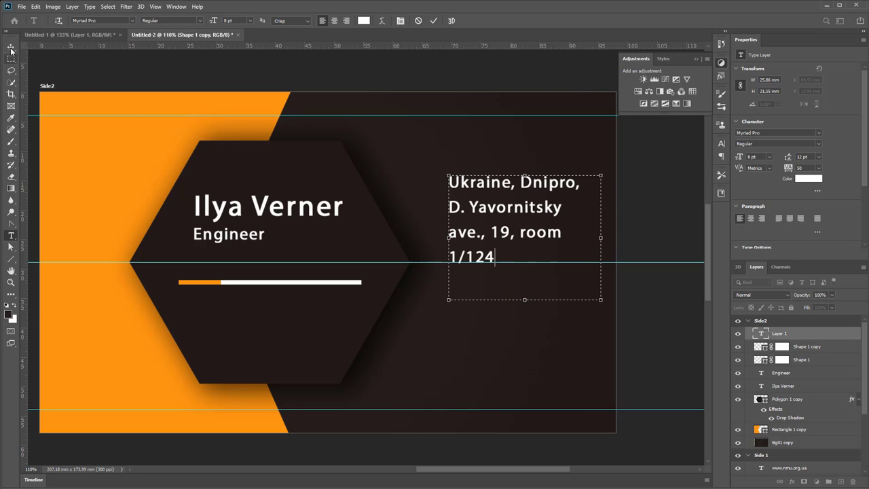
left_click(11, 49)
Set the address to 8 pt with Auto leading in the Modern No. 20 font
left_click(721, 145)
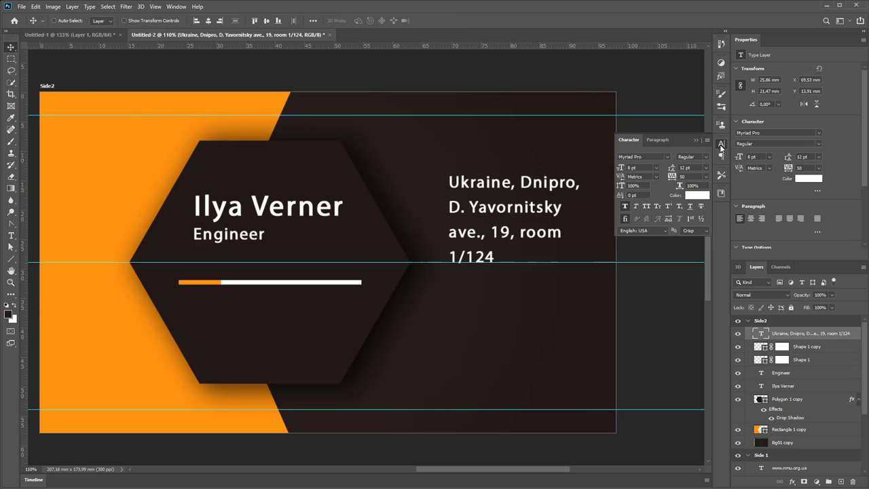
left_click(657, 167)
left_click(646, 192)
left_click(706, 168)
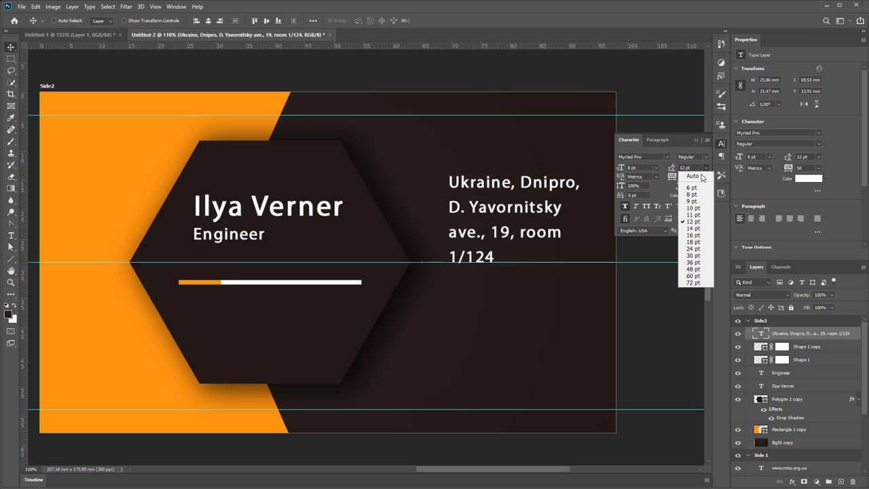
left_click(691, 174)
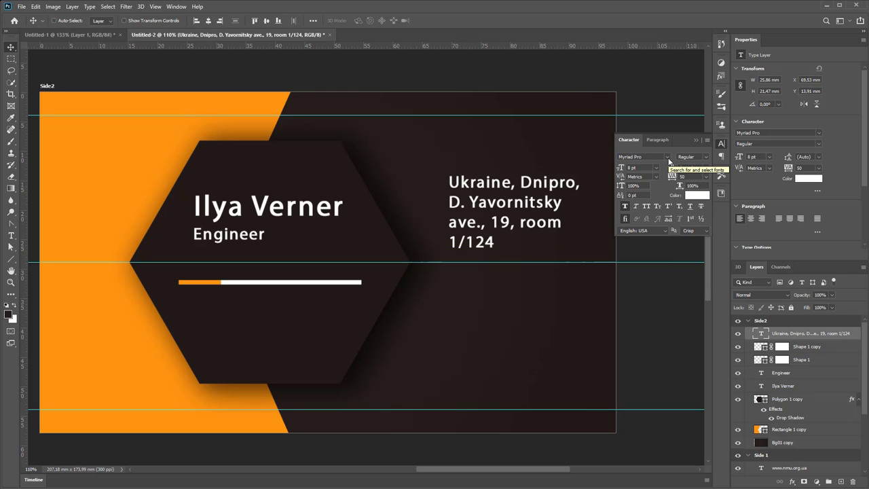
left_click(668, 158)
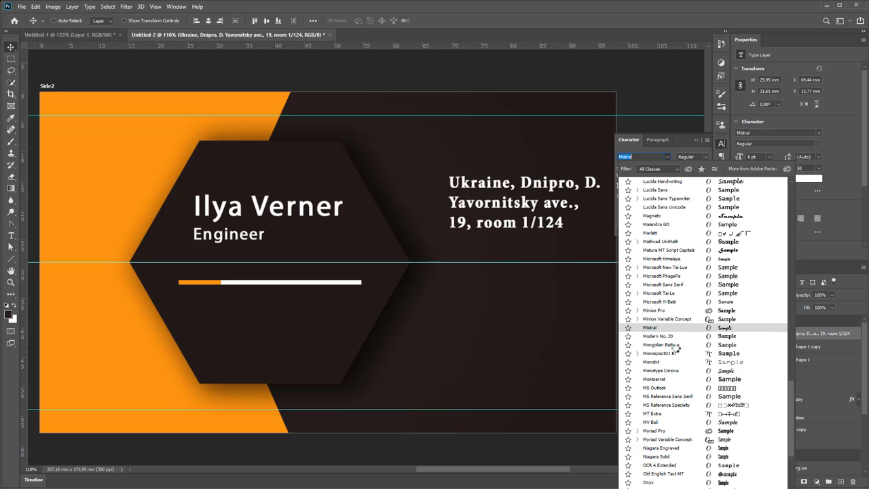
left_click(672, 336)
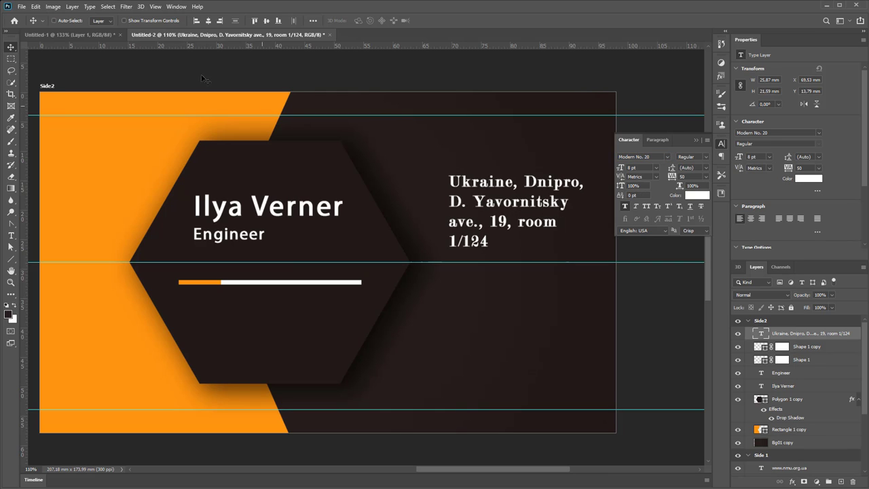
View the Untitled-1 mockup, then switch to the browser's business card image search
left_click(105, 37)
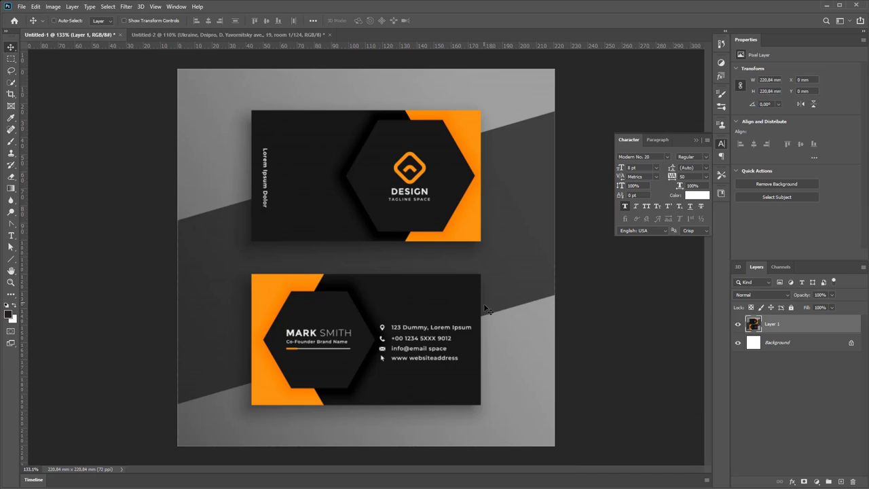
scroll(448, 349, "up", 4)
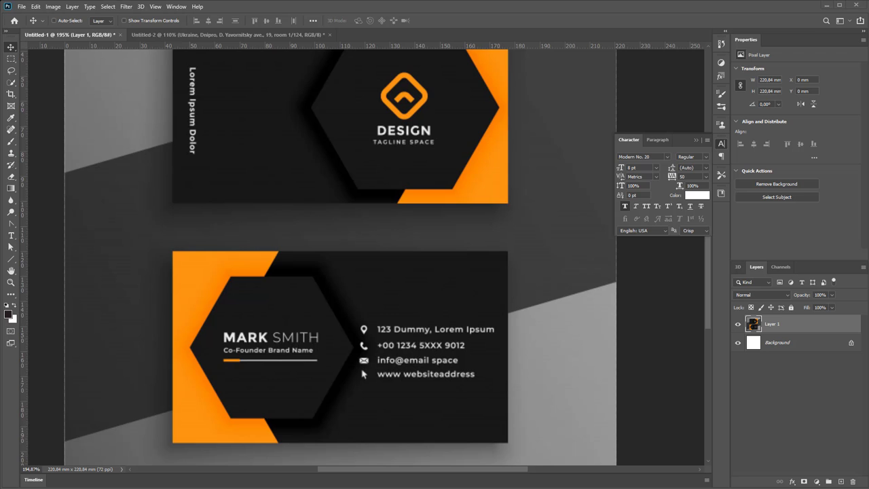
key("alt+Tab")
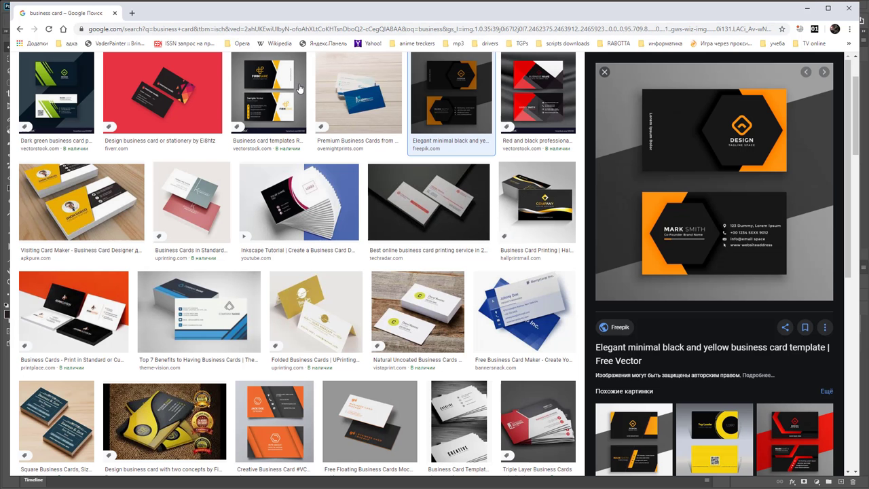
Search Google Images for 'icons location'
scroll(338, 132, "up", 3)
left_click_drag(142, 72, 42, 79)
type("icons")
key("Return")
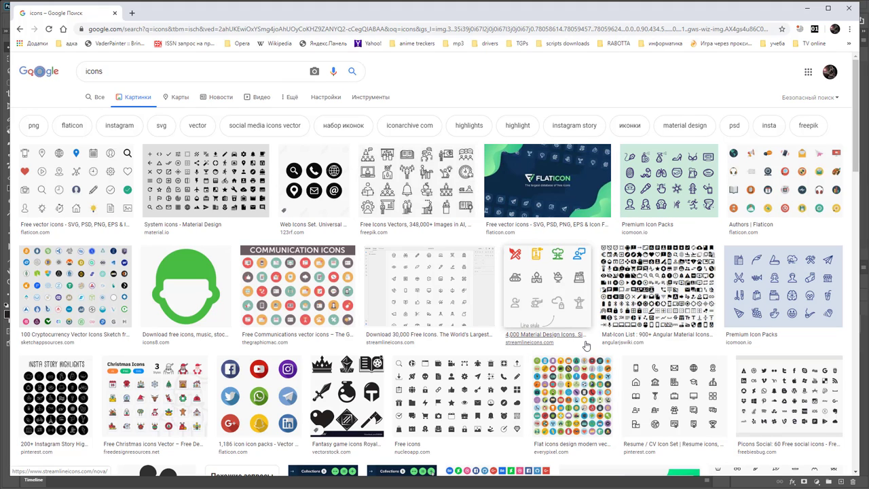
left_click(145, 71)
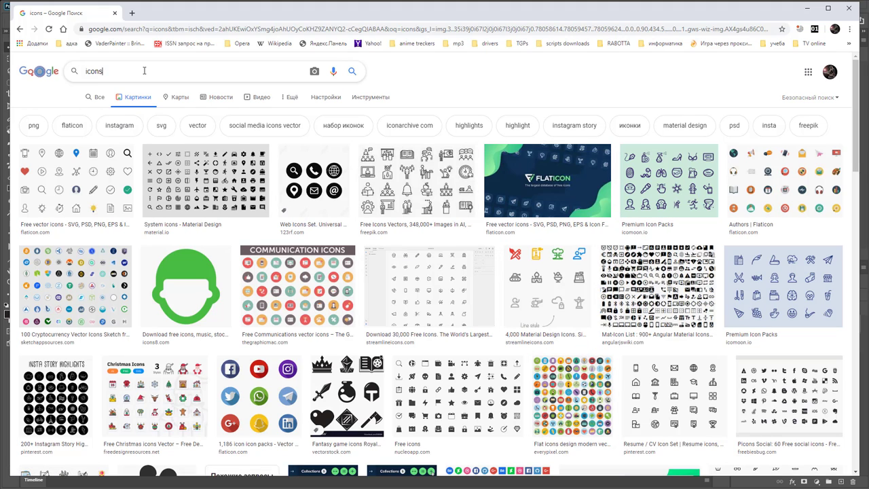
type("location")
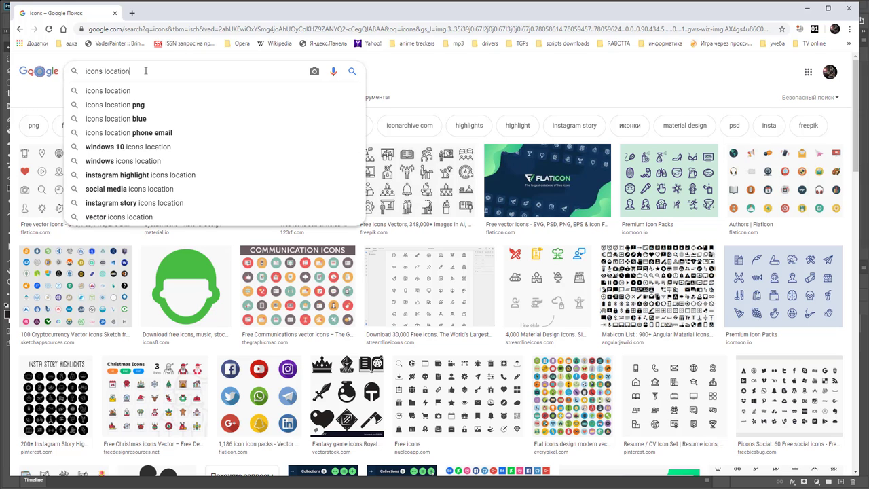
key("Return")
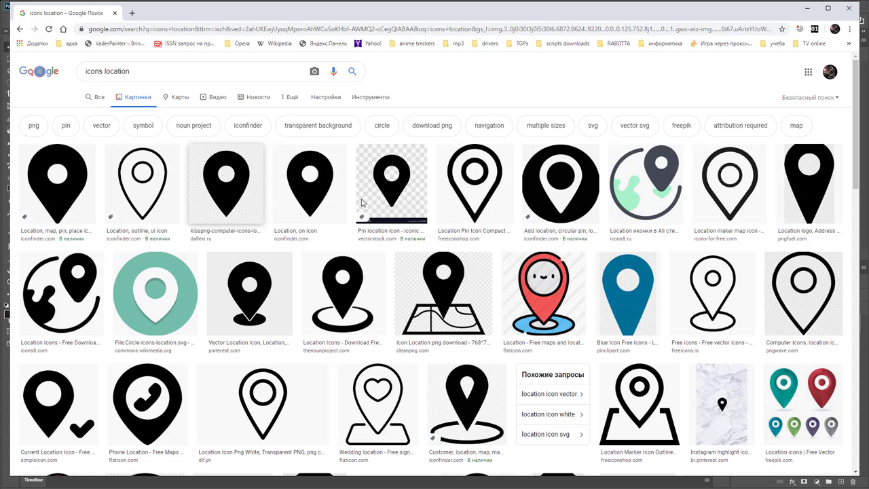
Save the outline location-pin icon to the desktop as loca.png
left_click(712, 290)
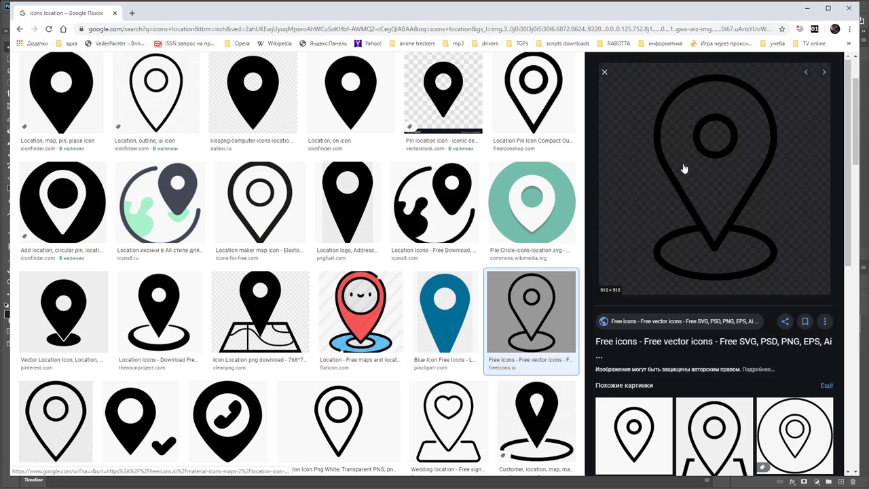
right_click(689, 168)
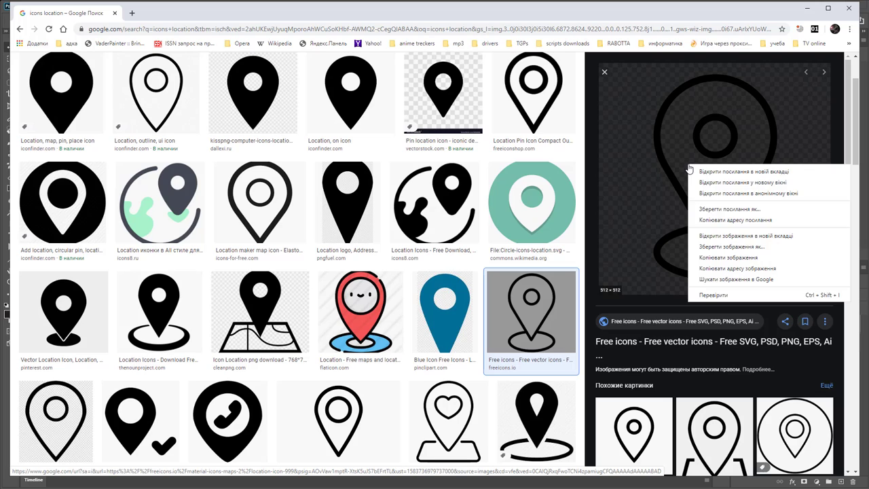
left_click(740, 252)
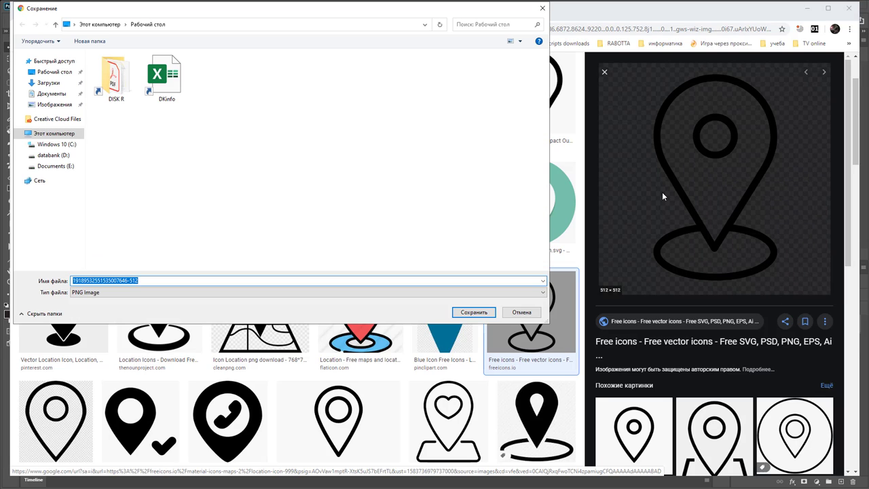
type("loca")
key("Return")
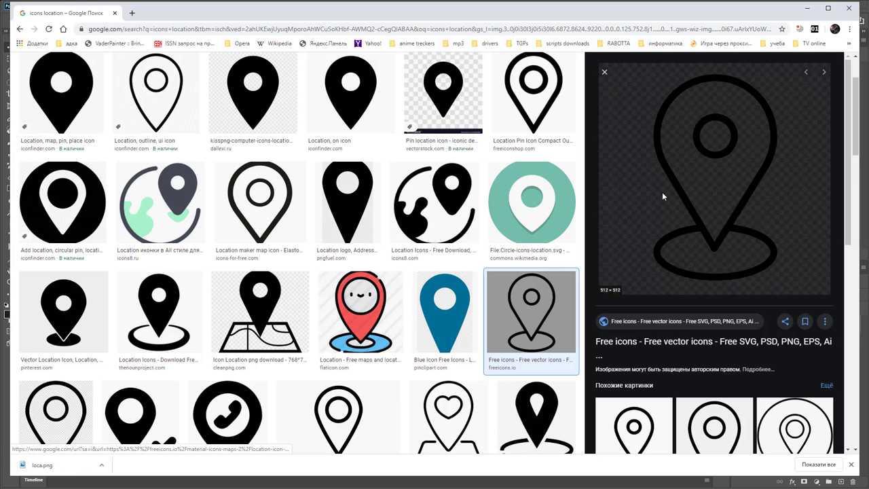
Place loca.png from the desktop into the card document as a linked image
left_click(808, 8)
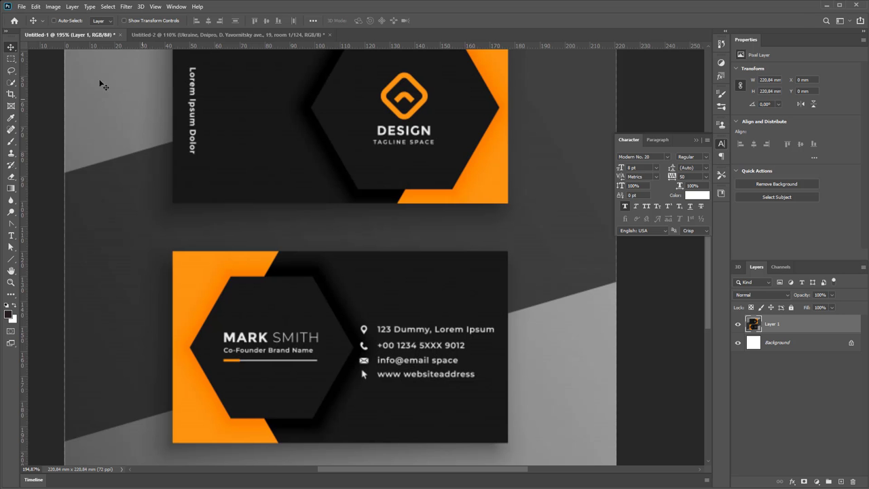
left_click(21, 8)
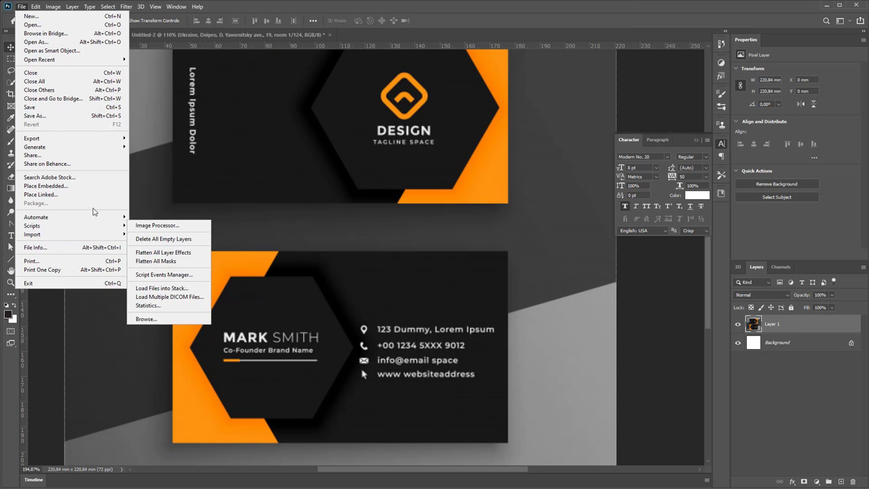
mouse_move(94, 217)
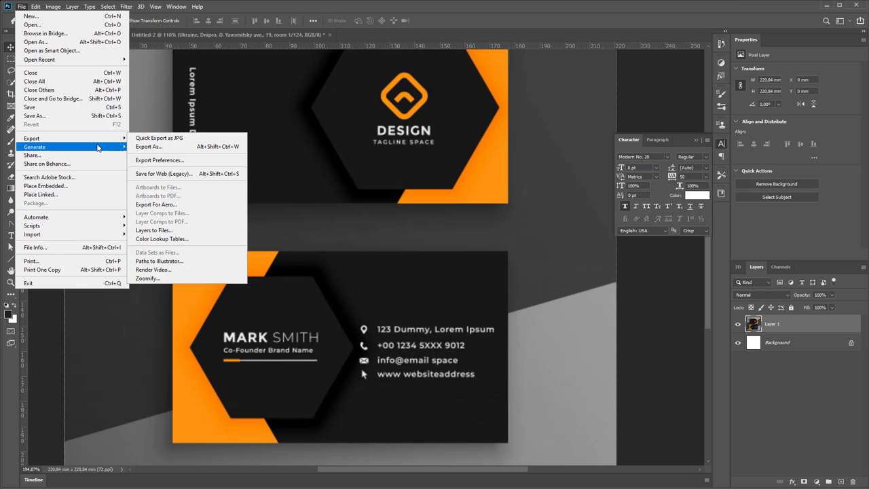
mouse_move(97, 146)
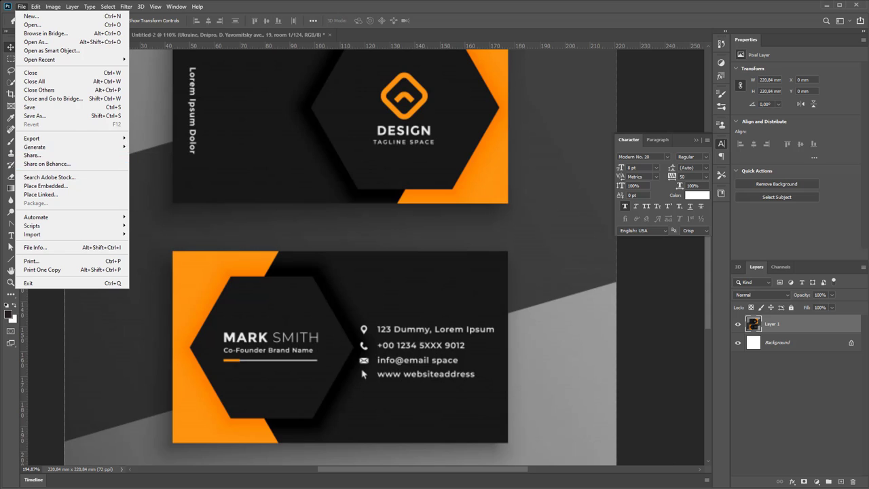
left_click(412, 312)
left_click(23, 7)
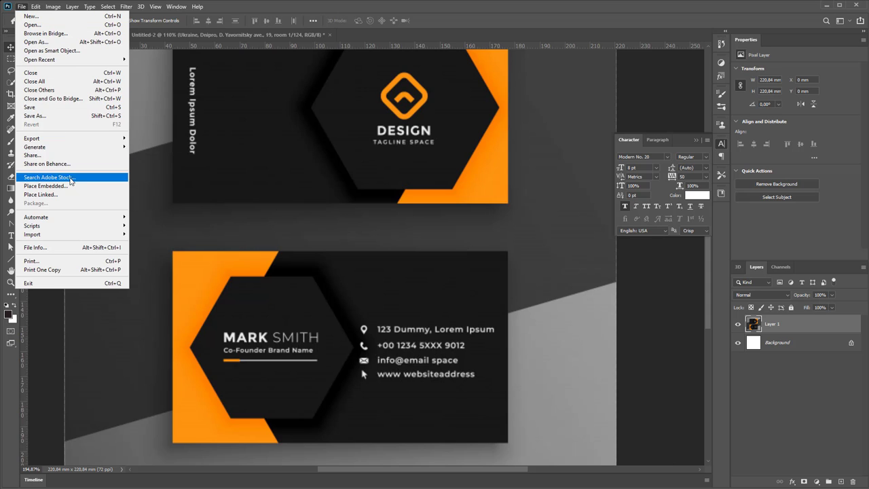
left_click(154, 155)
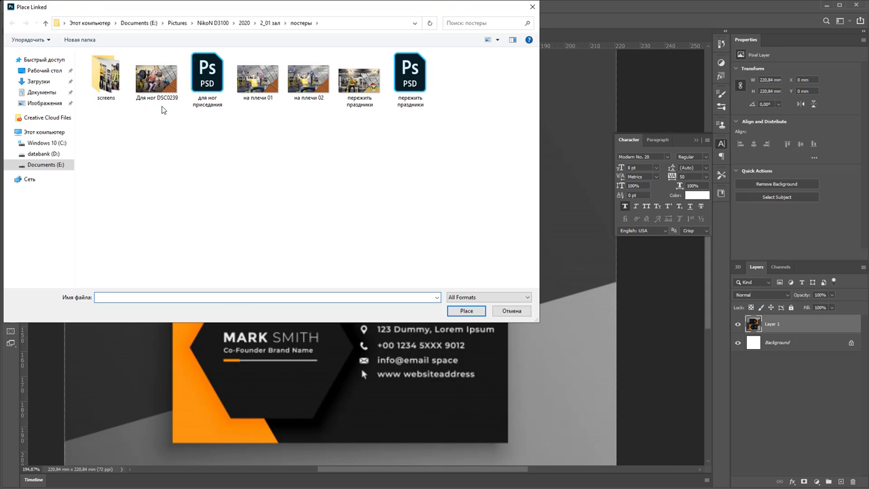
left_click(44, 71)
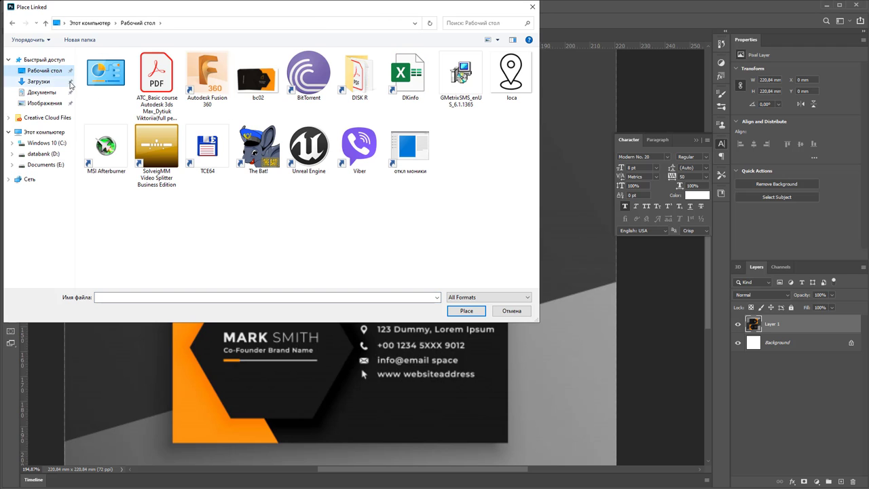
double_click(510, 76)
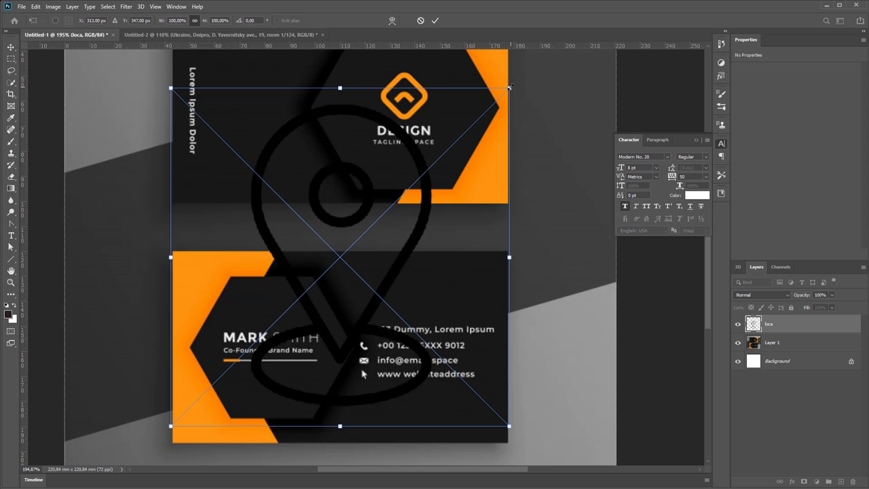
Shrink the pin and position it just above the address line
left_click_drag(510, 87, 247, 346)
left_click_drag(211, 371, 388, 299)
key("Return")
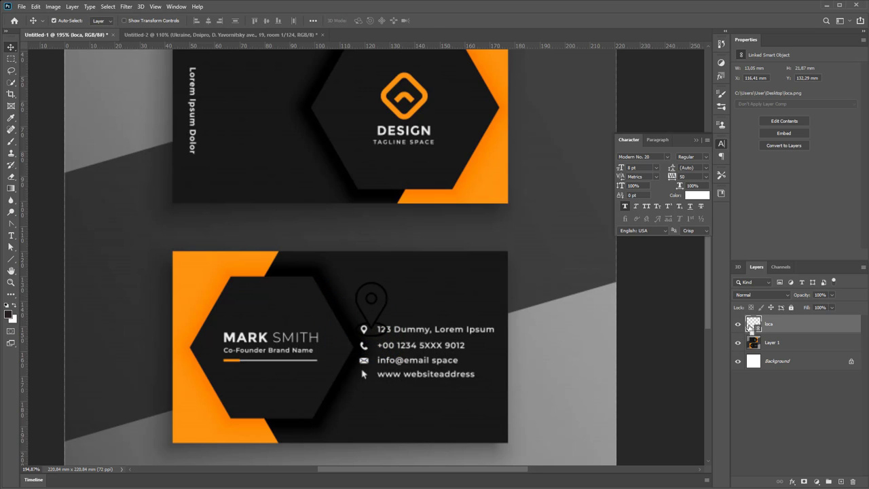
Select the pin's pixels and convert the linked loca layer into a pixel layer
left_click(755, 324, "ctrl")
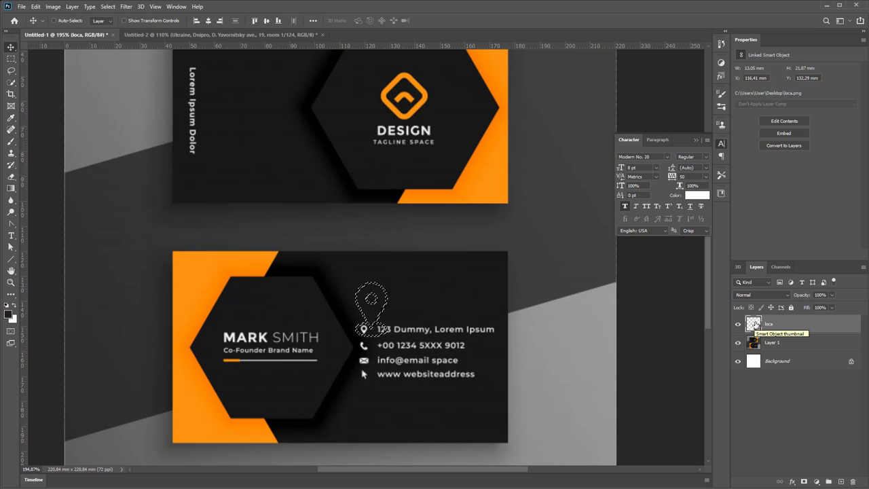
right_click(754, 323)
key("Escape")
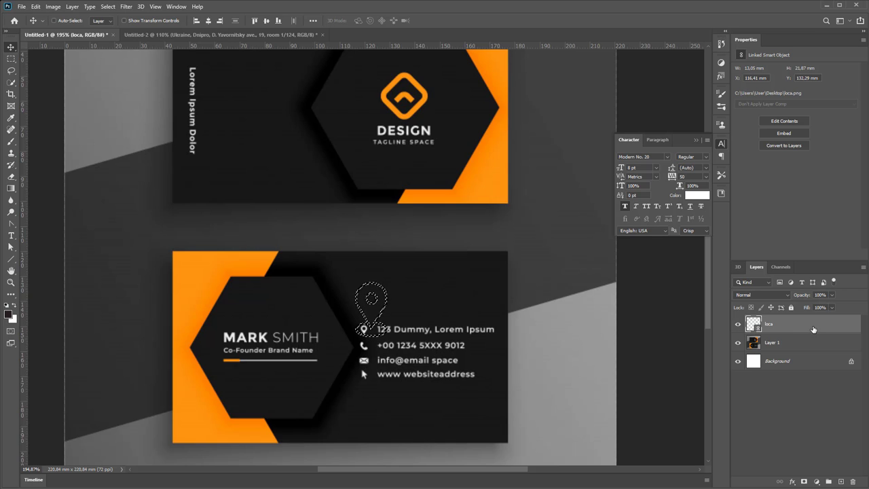
right_click(813, 326)
left_click(841, 412)
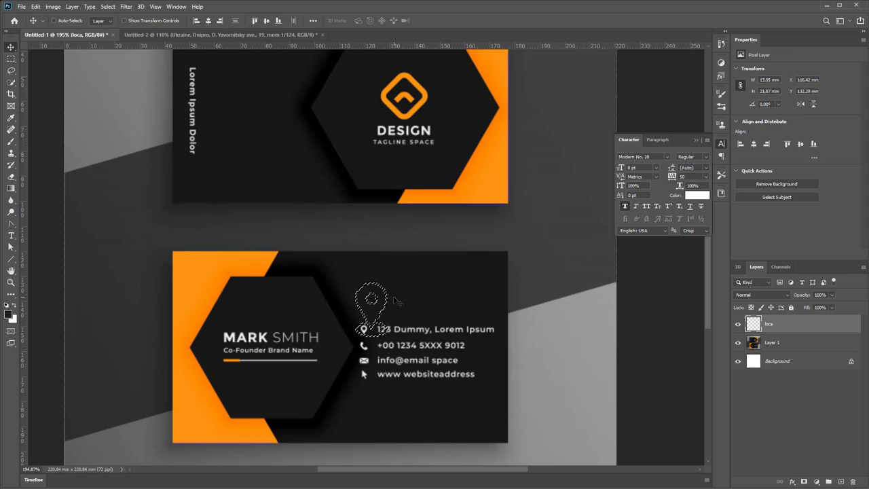
Fill the pin selection with the white background colour, then deselect
left_click(35, 6)
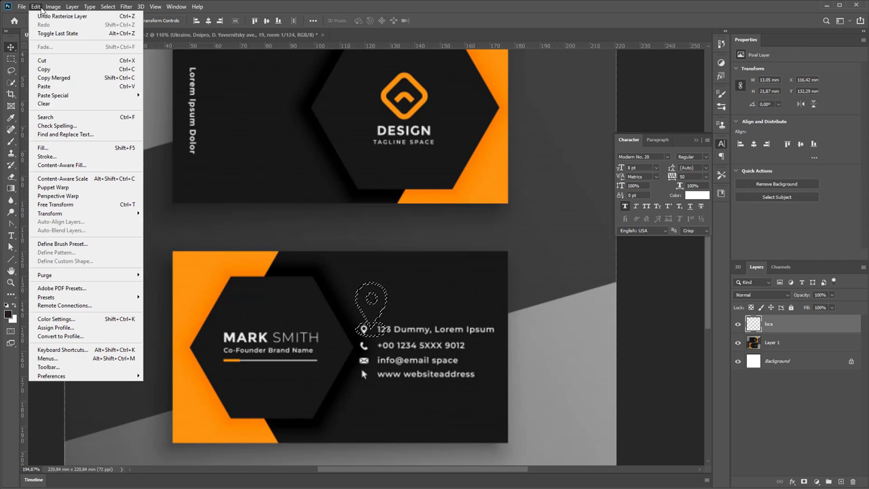
left_click(91, 146)
left_click(489, 194)
left_click(496, 204)
left_click(530, 193)
key("ctrl+d")
Try shrinking the pin with Free Transform, then cancel to keep its size
key("ctrl+t")
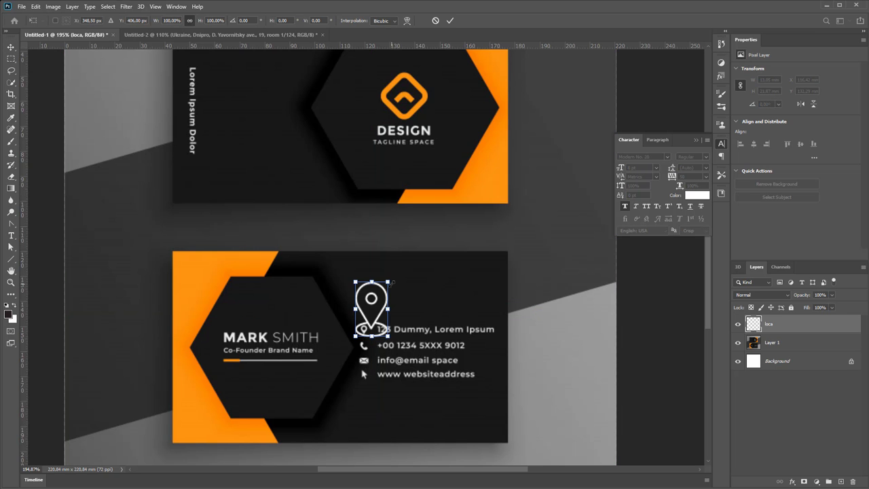
left_click_drag(389, 282, 372, 310)
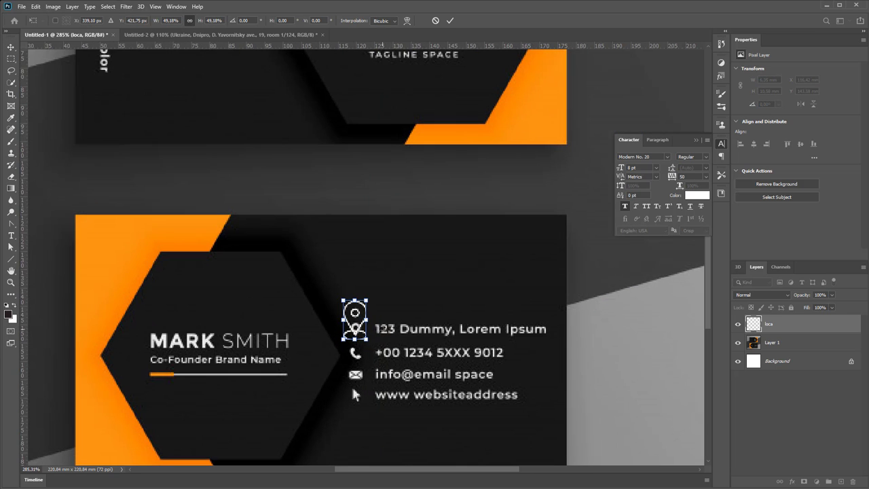
key("Return")
key("Escape")
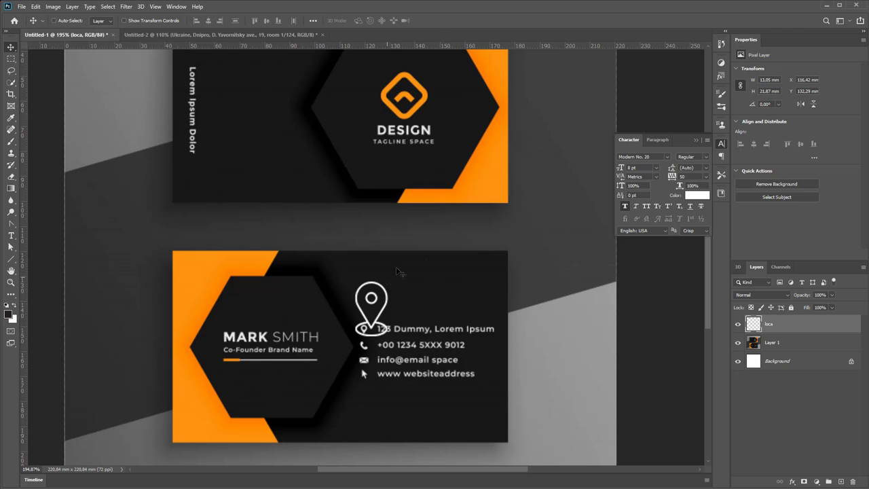
Drag the white pin into the Side2 card and position it beside the address
left_click(755, 325, "ctrl")
left_click_drag(195, 39, 482, 192)
left_click_drag(405, 260, 496, 186)
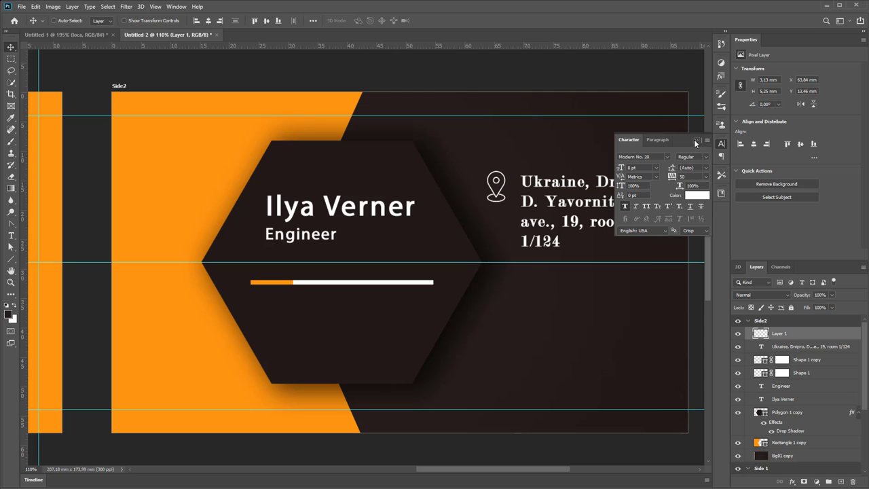
left_click(696, 140)
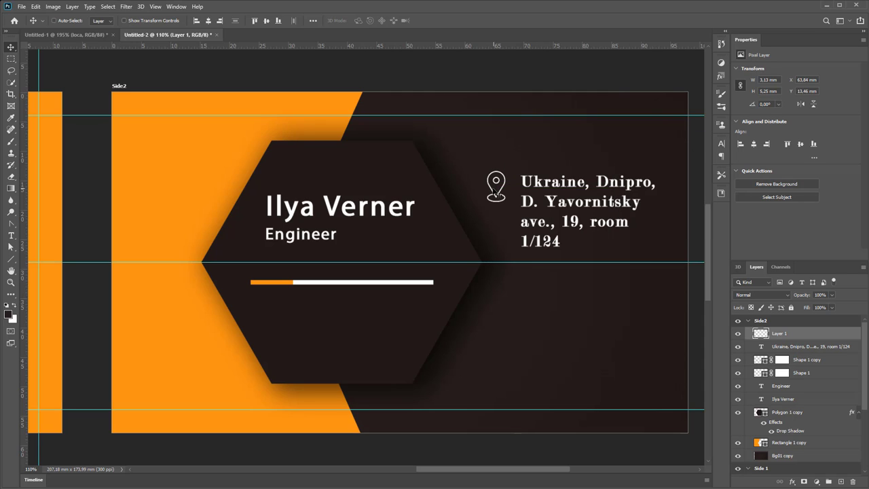
Delete the loca layer from the Untitled-1 mockup and clear its selection
left_click(99, 35)
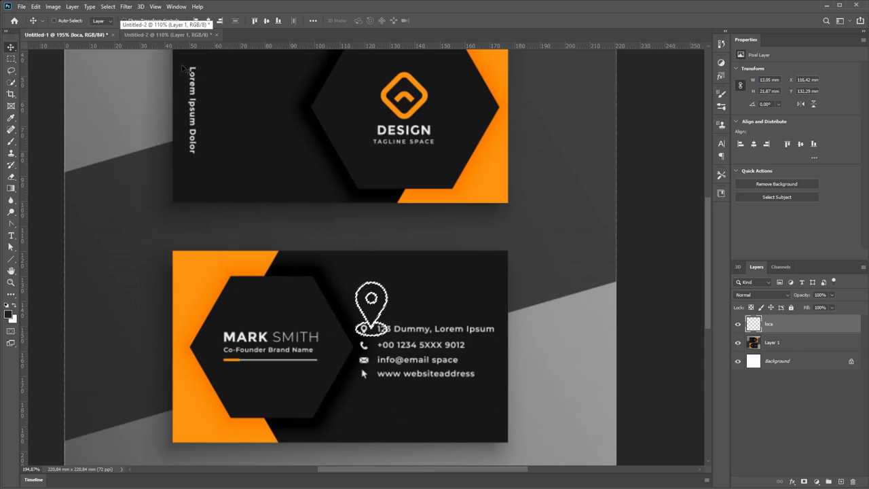
left_click(851, 481)
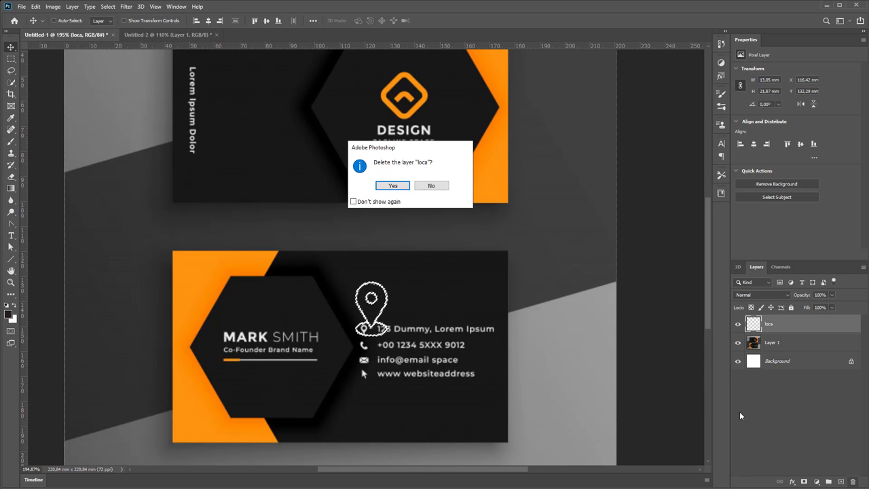
left_click(396, 184)
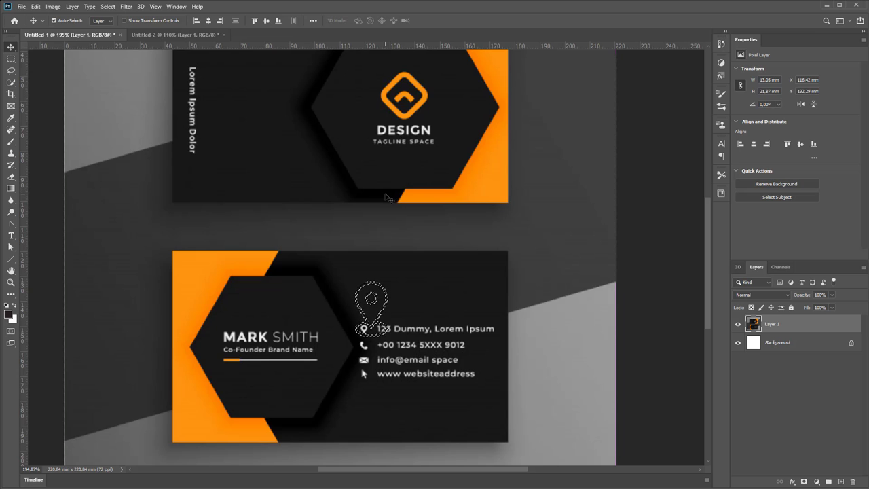
key("ctrl+d")
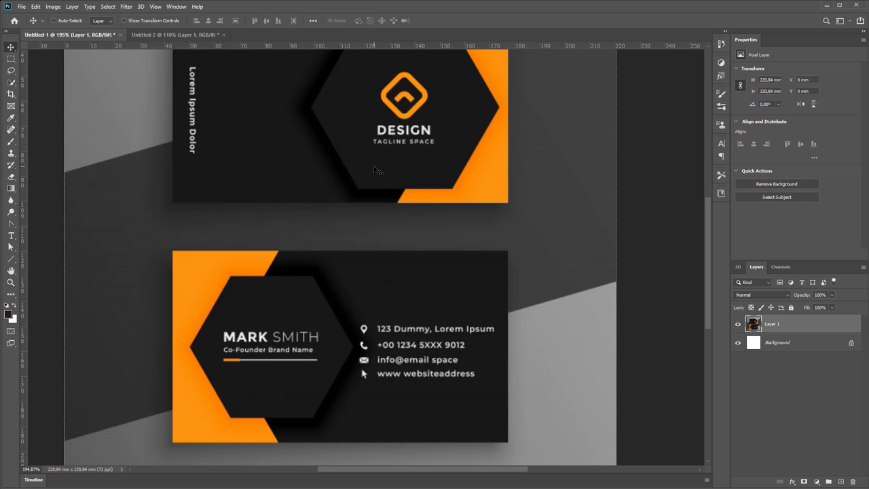
left_click(171, 34)
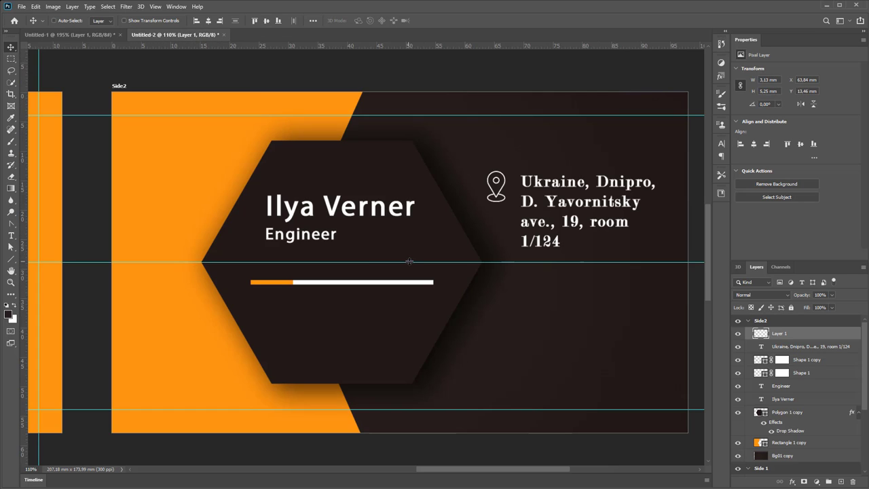
Remove the middle horizontal guide and shift the address text down and right
left_click_drag(412, 262, 427, 35)
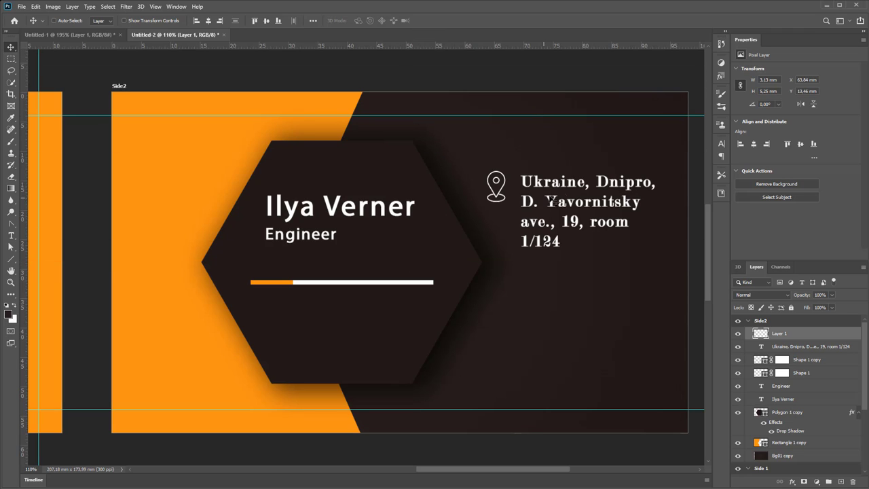
left_click_drag(571, 195, 596, 230)
right_click(499, 186)
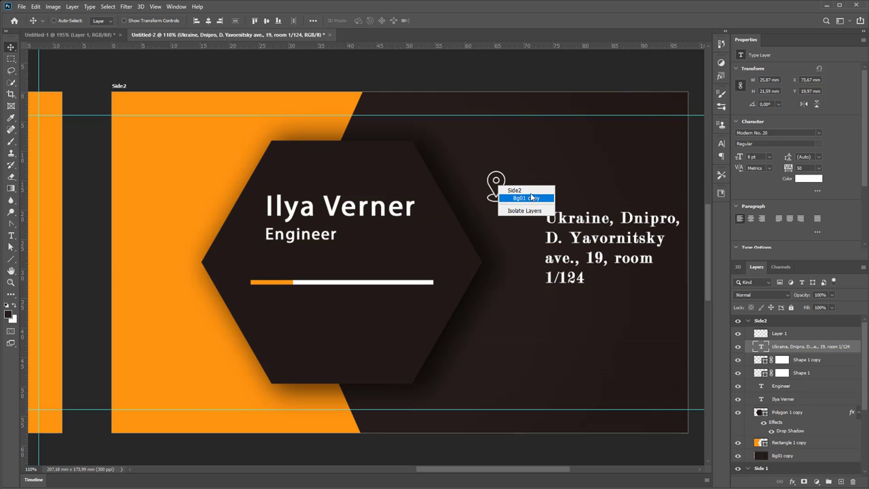
left_click(533, 198)
mouse_move(508, 201)
left_mouse_down()
mouse_move(507, 219)
mouse_move(506, 193)
left_mouse_up()
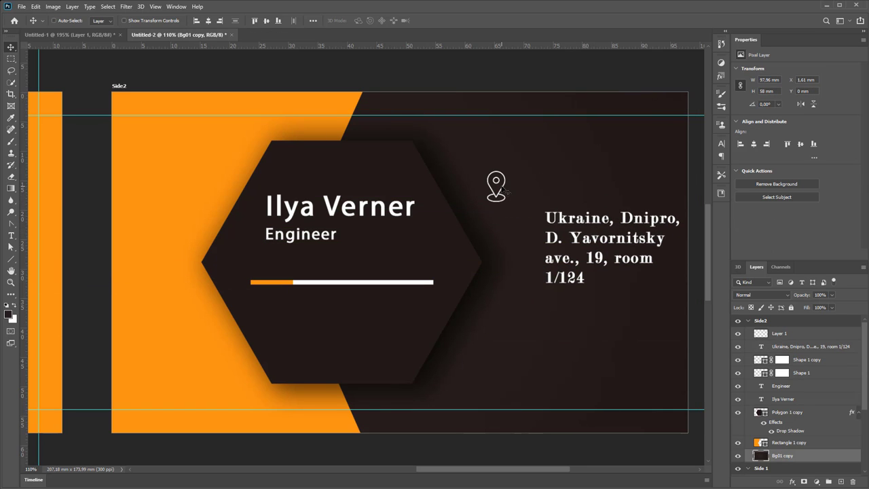
Rename Layer 1 to loca and line the pin up beside the address text
left_click(810, 335)
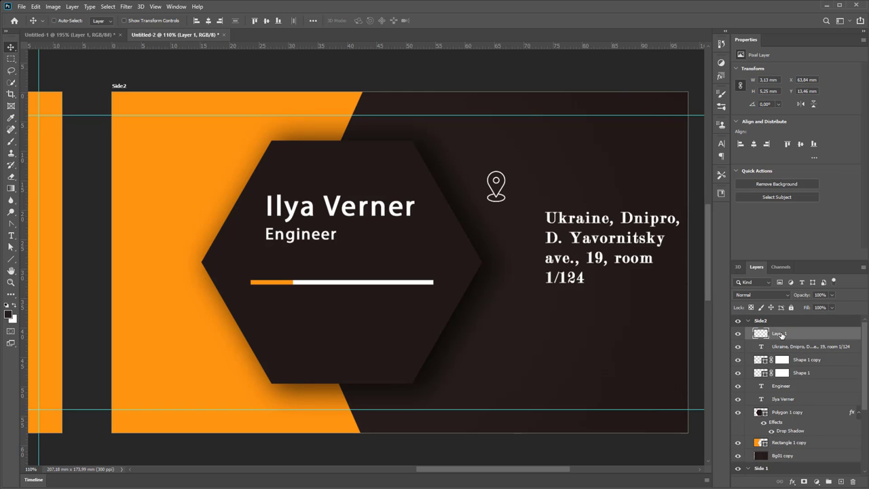
double_click(780, 334)
type("loca")
key("Return")
left_click_drag(502, 198, 512, 239)
right_click(578, 223)
left_click_drag(601, 237, 585, 243)
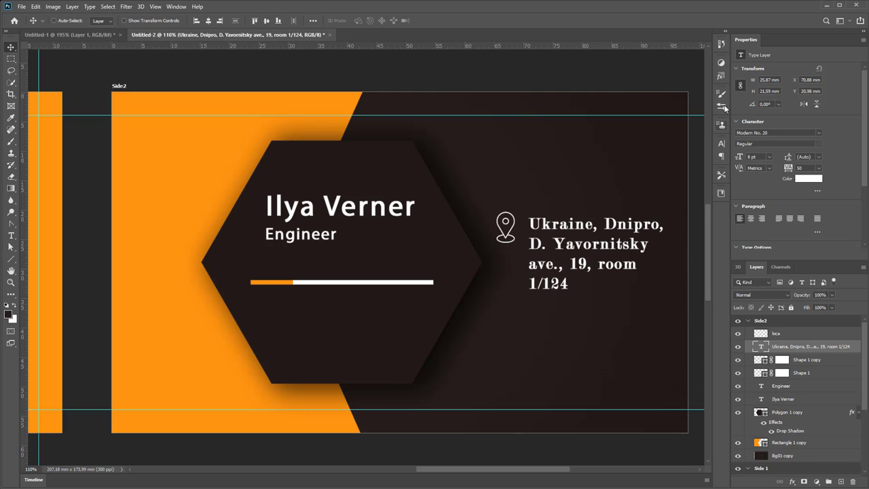
Preview other fonts for the address, keeping Niagara Engraved at 6 pt
left_click(722, 143)
left_click(666, 157)
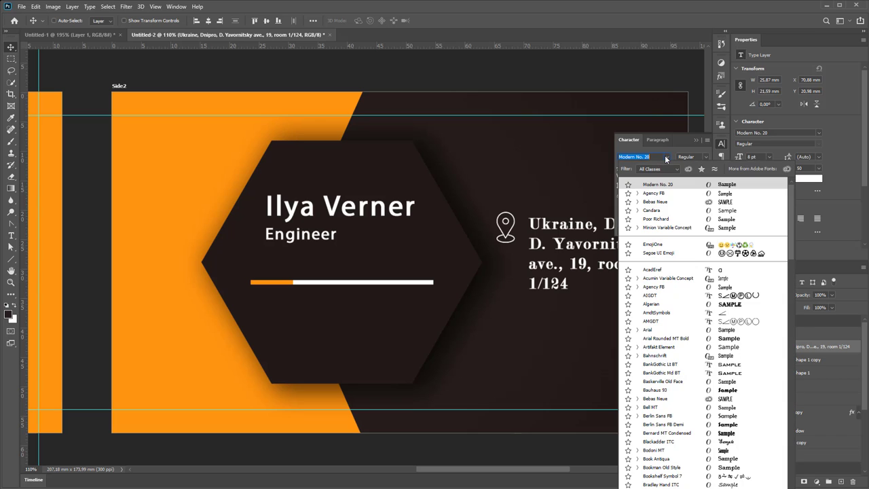
scroll(685, 353, "down", 5)
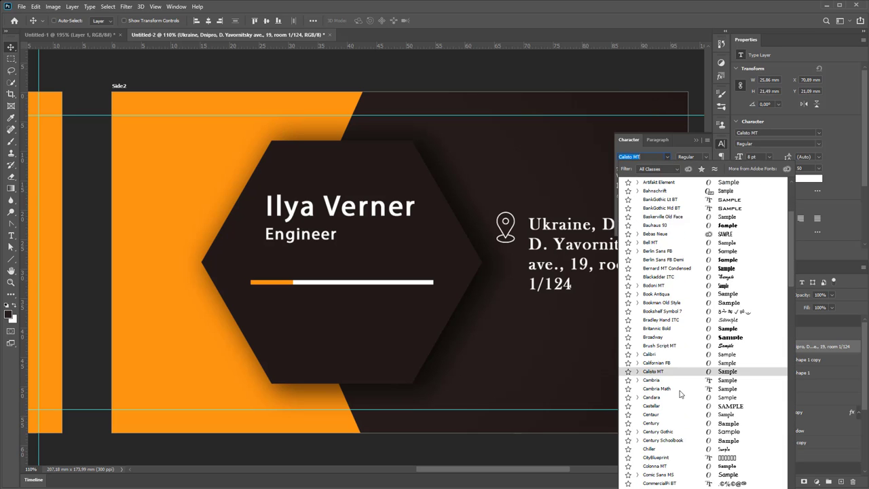
scroll(681, 397, "down", 4)
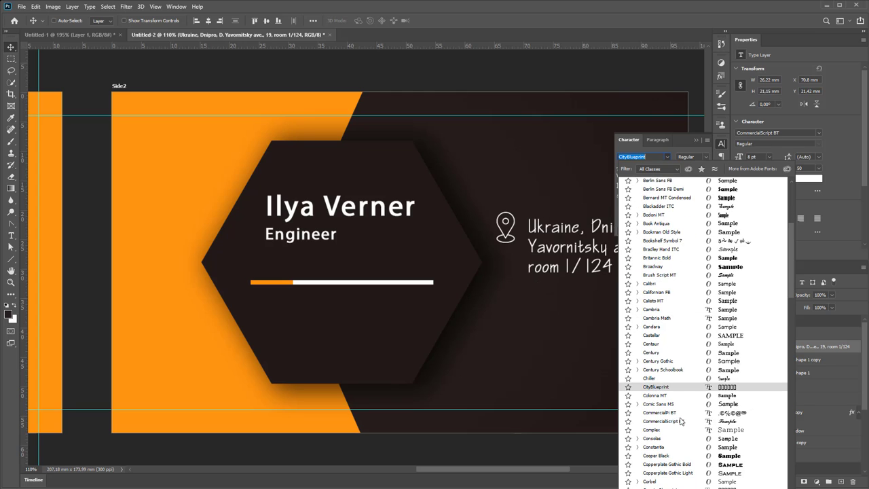
scroll(679, 415, "down", 3)
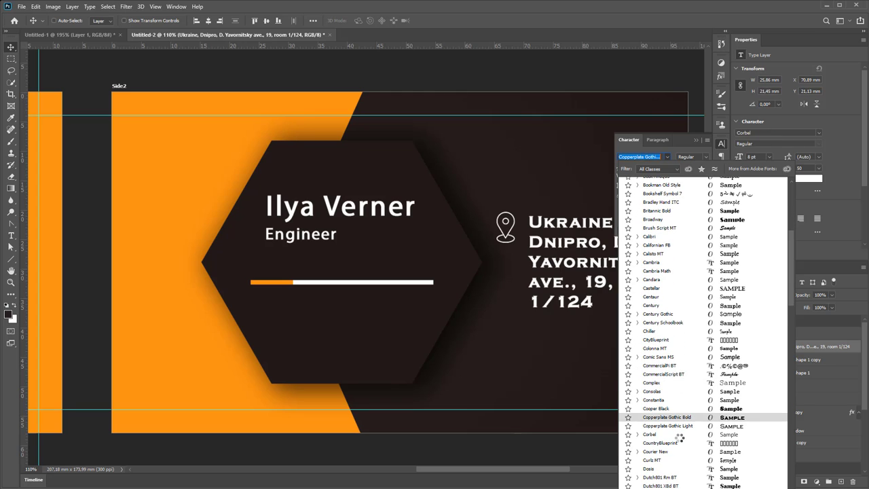
key("Escape")
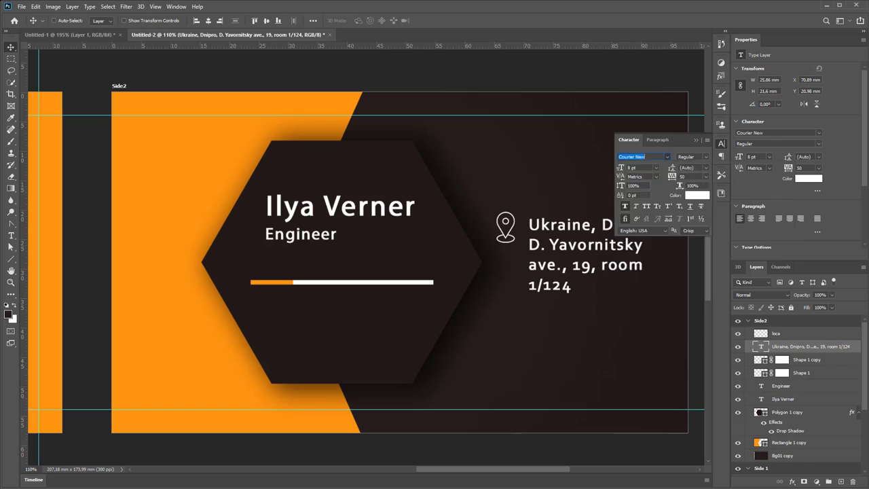
left_click(572, 205)
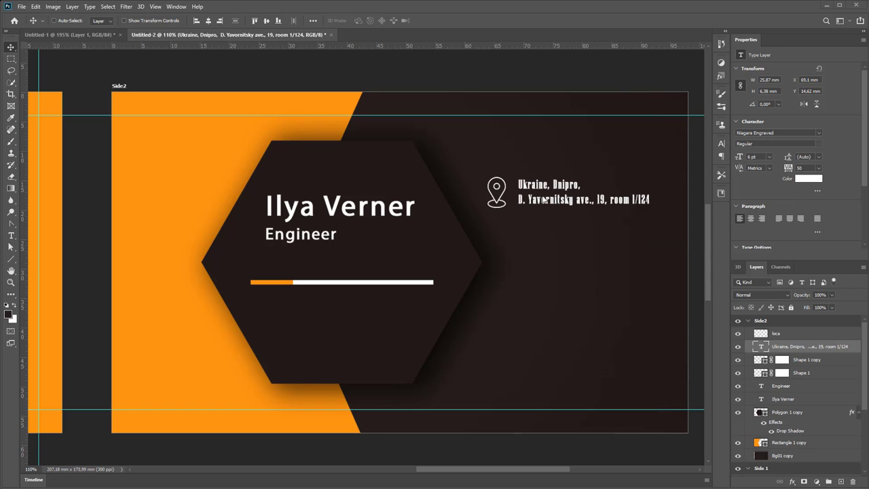
Duplicate the address text lower and paste in the email, phone and website lines
left_click_drag(562, 201, 594, 299)
double_click(565, 250)
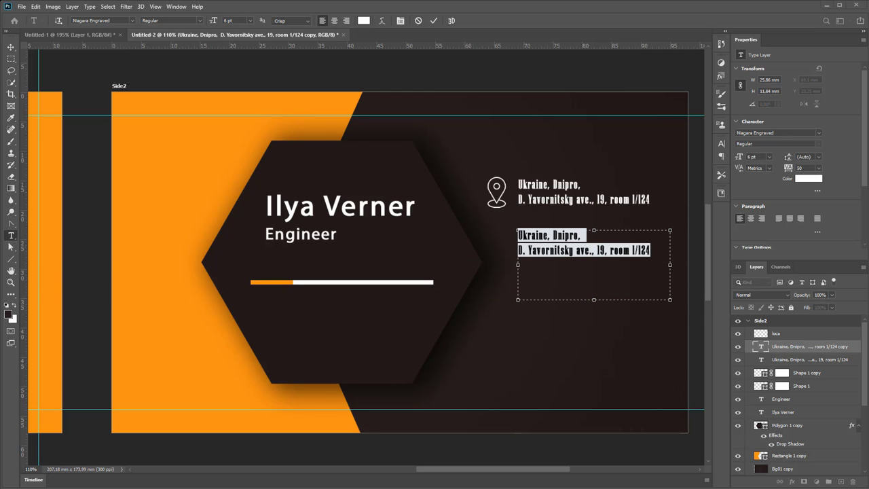
left_click(571, 270)
key("ctrl+a")
key("ctrl+v")
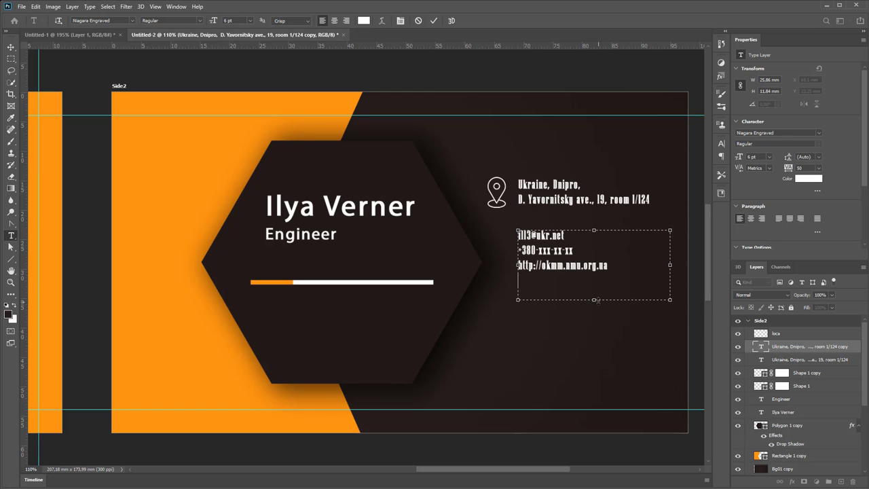
left_click_drag(595, 300, 594, 295)
left_click(11, 47)
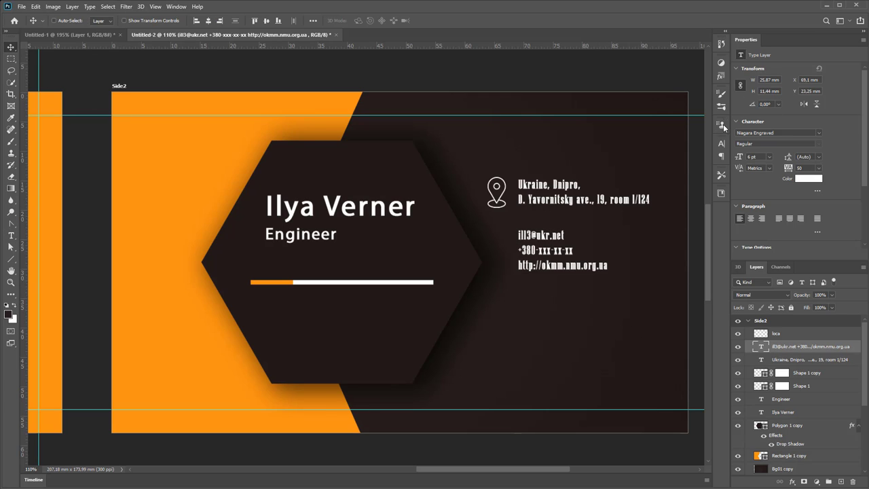
Set the contact block's leading to 9 pt and move it down and right
left_click(721, 157)
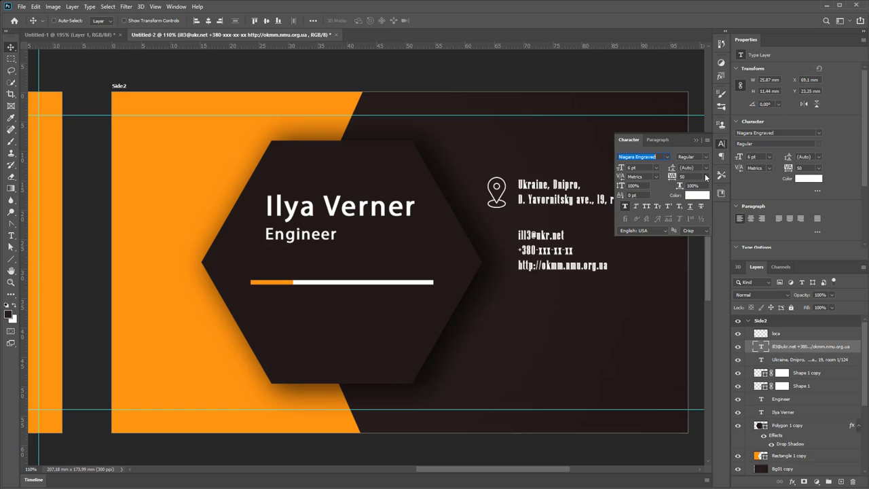
left_click(706, 168)
left_click(698, 226)
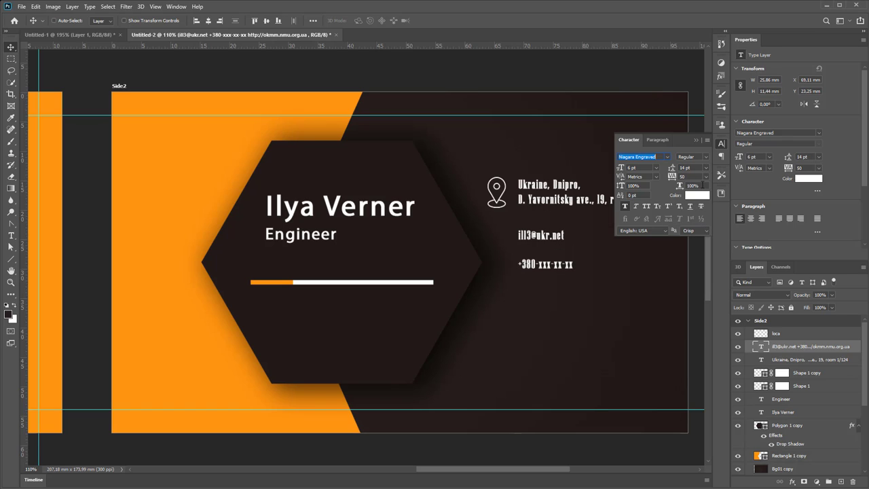
left_click(706, 168)
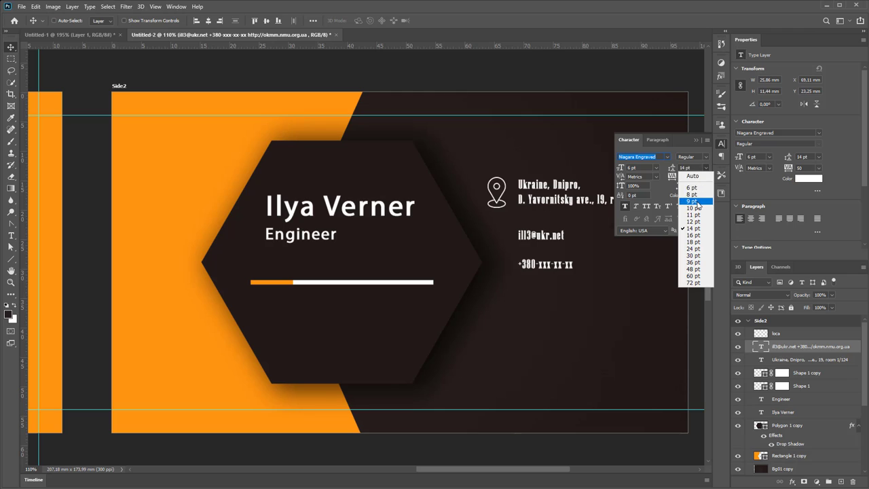
left_click(699, 203)
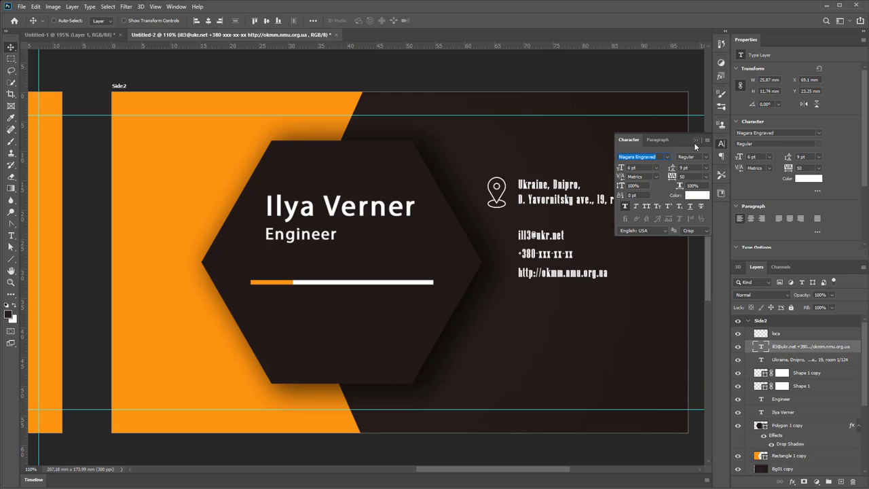
left_click(695, 140)
left_click_drag(550, 242, 579, 274)
left_click(69, 34)
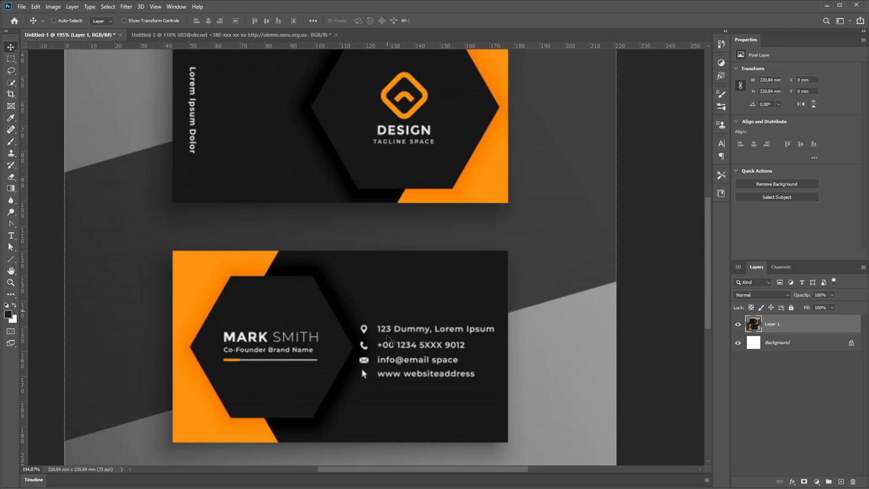
Start an empty text layer below the contact lines on the Side2 card
left_click(249, 32)
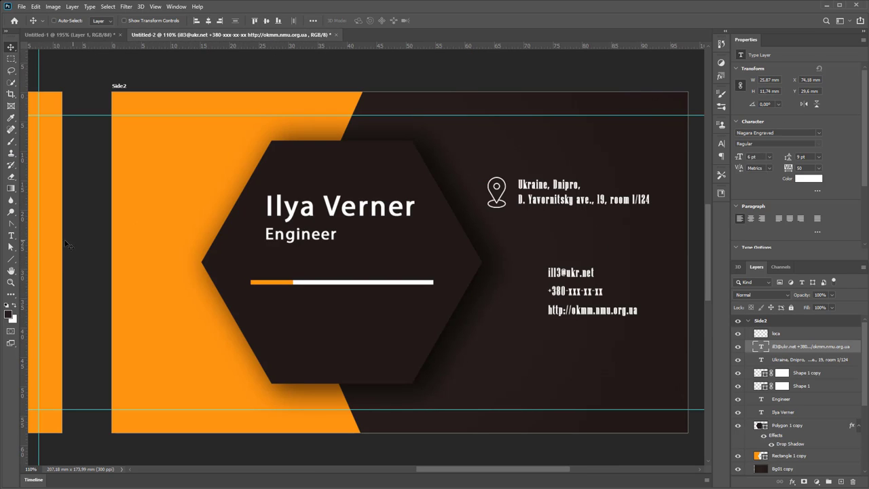
key("t")
left_click(520, 355)
key("BackSpace")
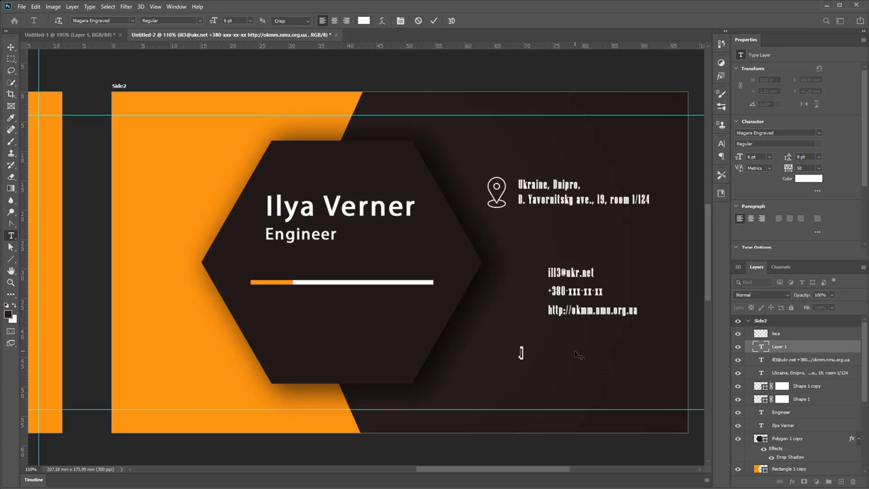
Insert the Webdings globe glyph from the Glyphs panel into the text layer
left_click(177, 7)
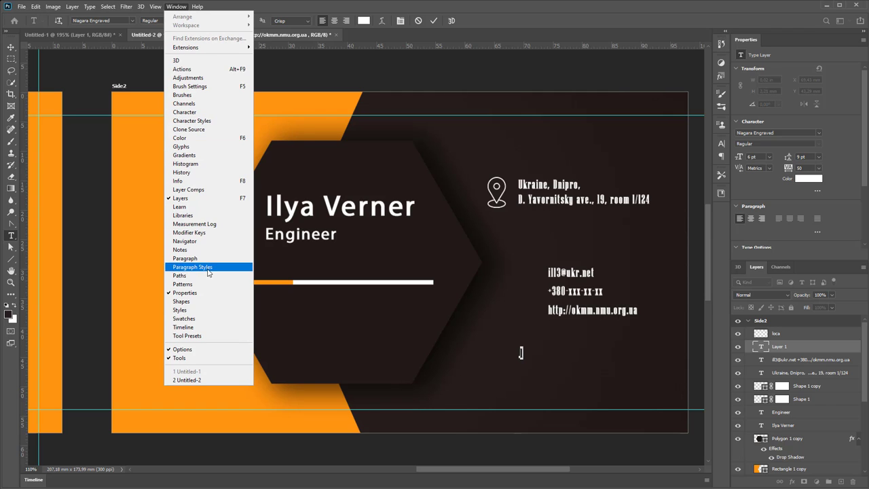
left_click(203, 147)
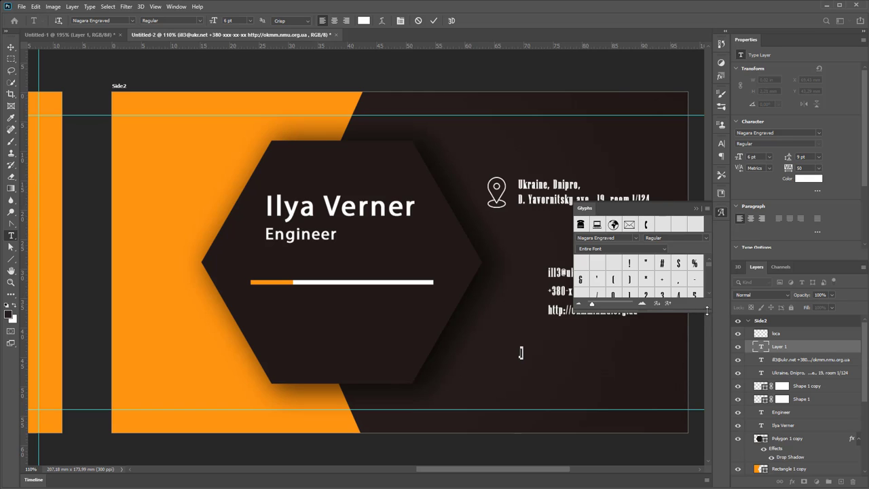
left_click_drag(706, 310, 706, 412)
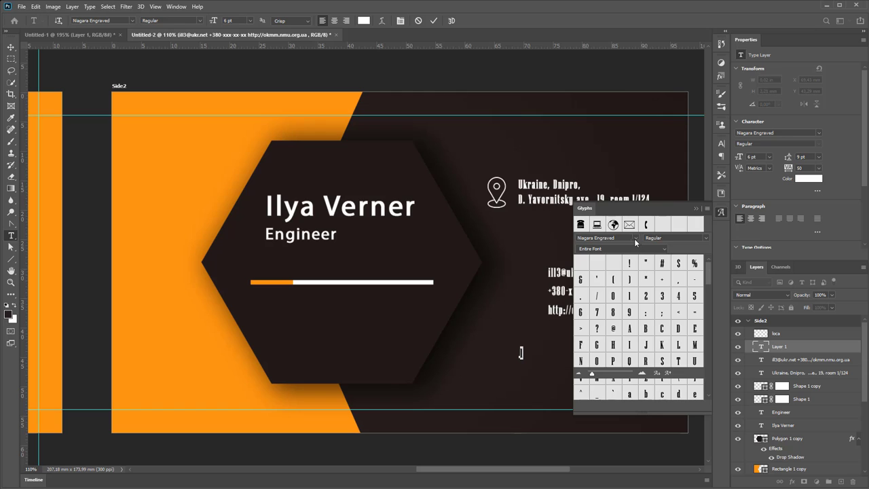
left_click(636, 237)
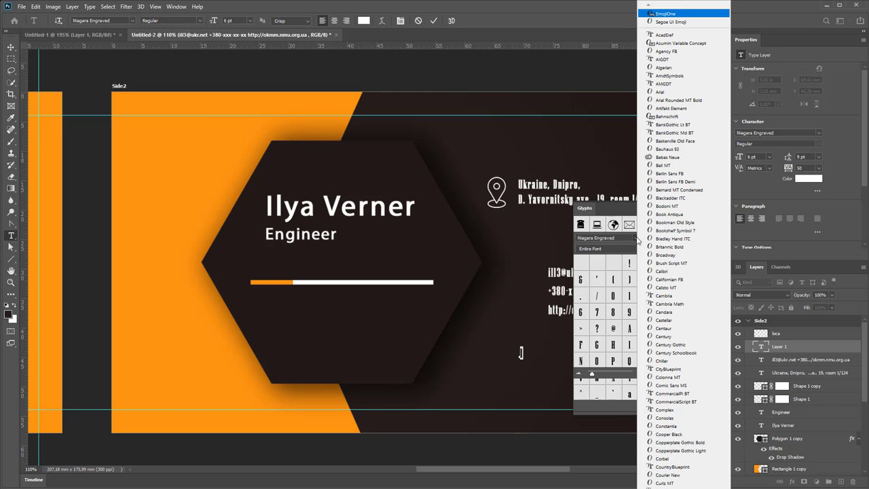
scroll(683, 244, "down", 15)
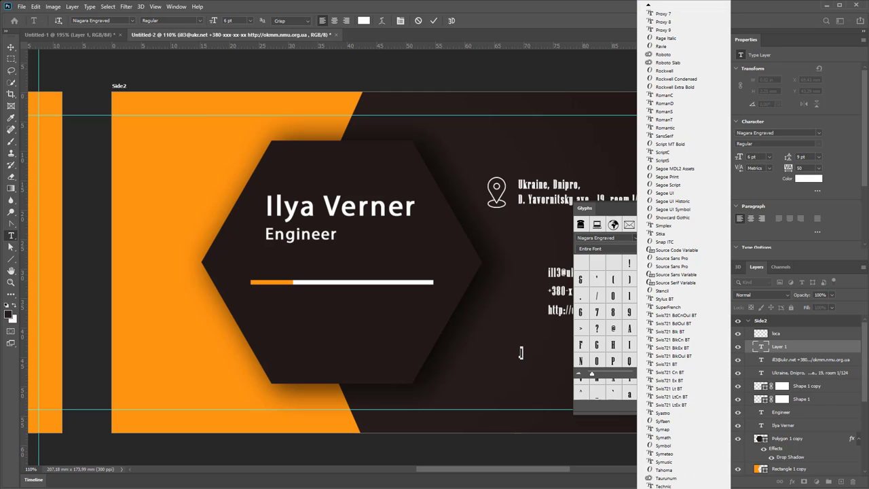
key("w")
key("Return")
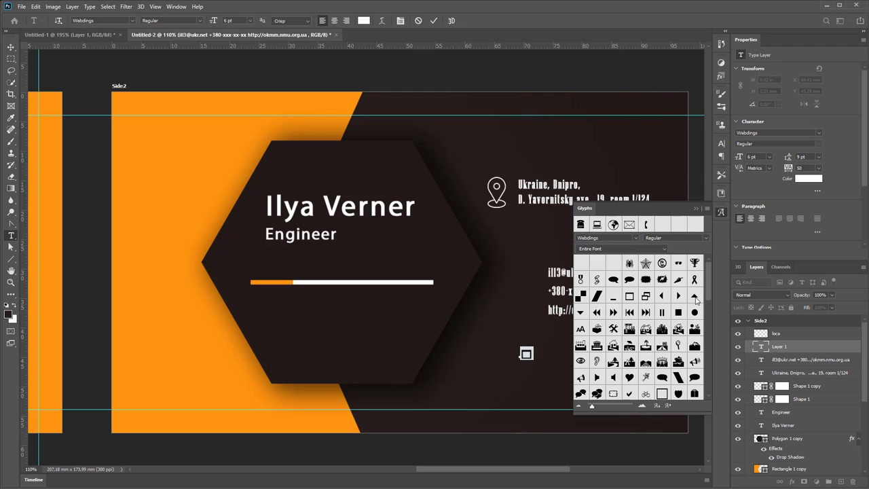
left_click_drag(709, 278, 713, 368)
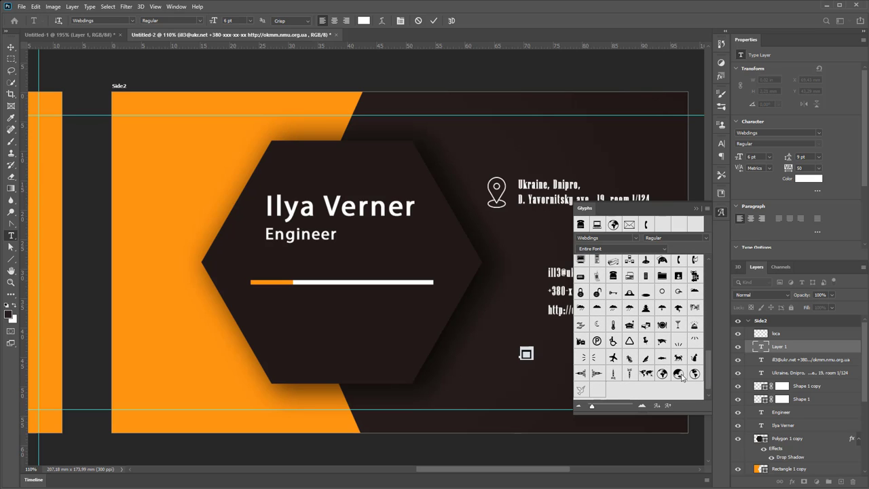
double_click(681, 376)
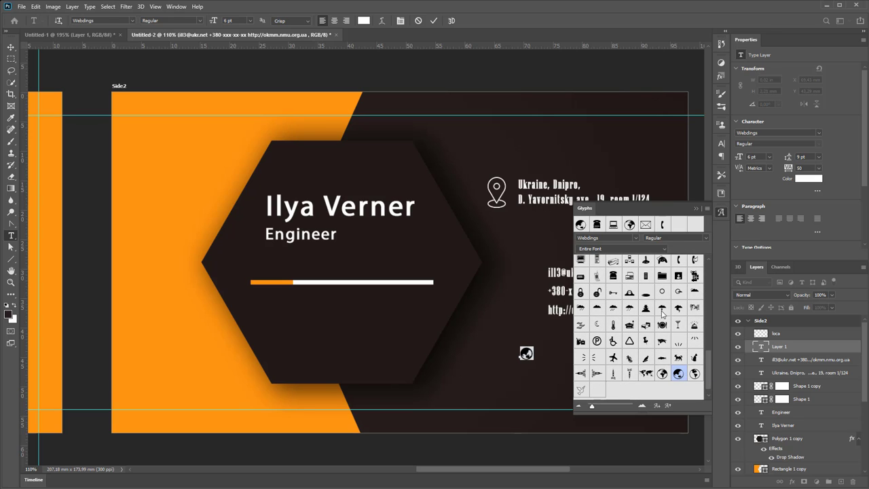
Commit the globe symbol and move it up beside the website line
left_click(696, 209)
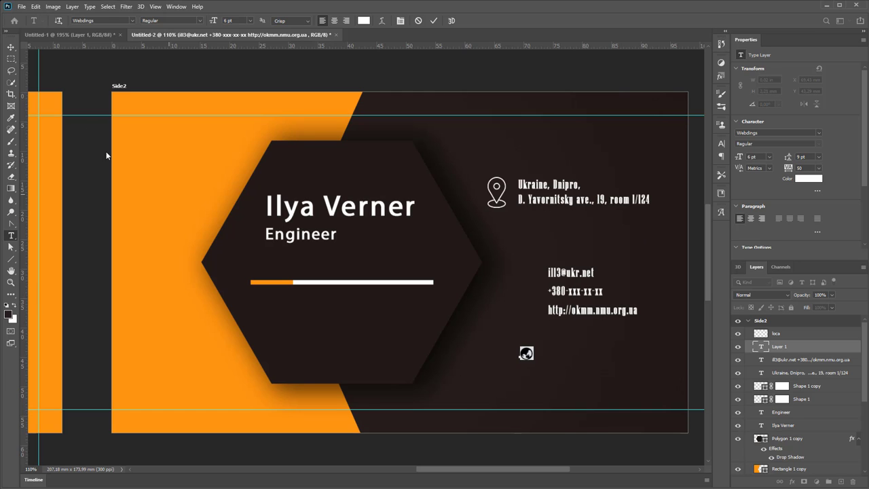
left_click(11, 47)
left_click_drag(526, 353, 528, 291)
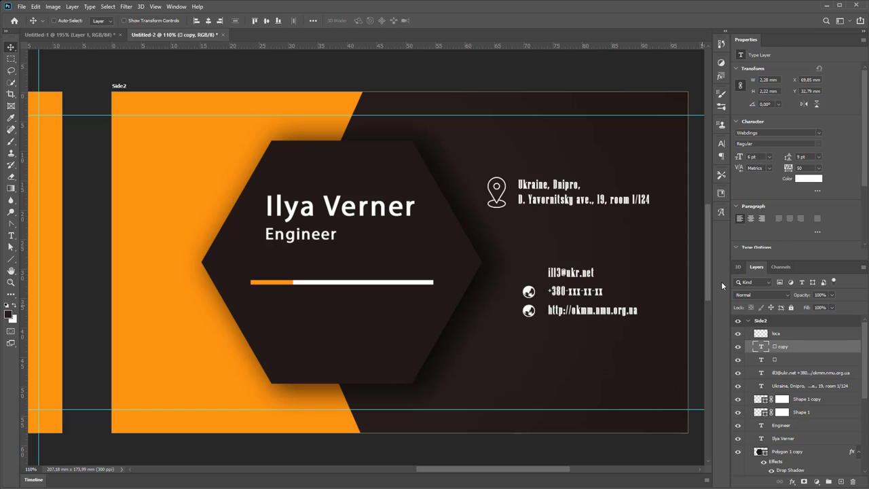
Turn a copy of the globe into a phone symbol and move it up a line
left_click(721, 213)
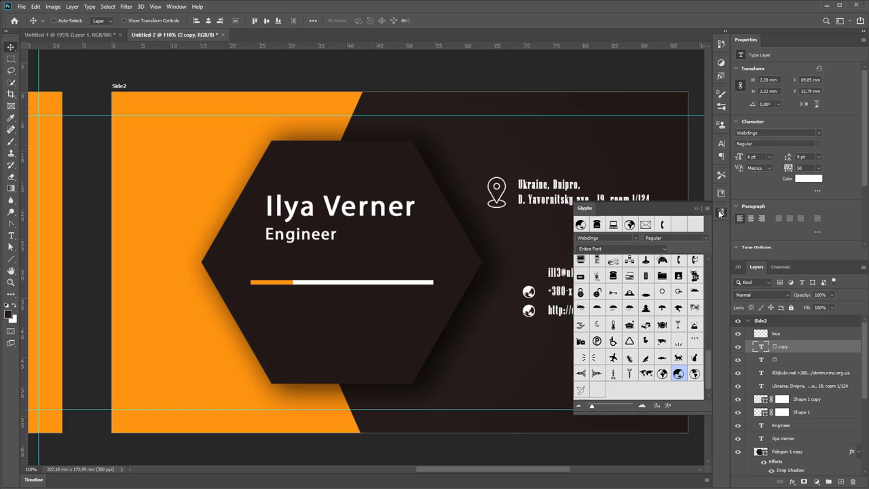
double_click(663, 225)
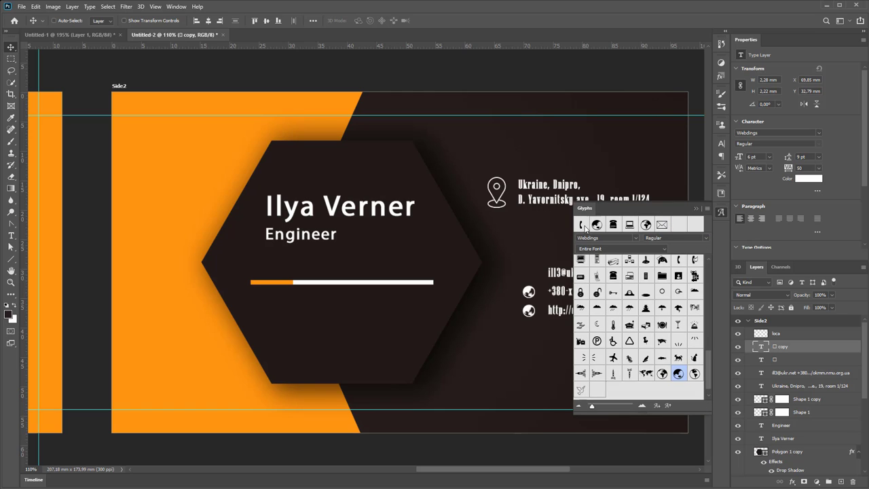
double_click(529, 292)
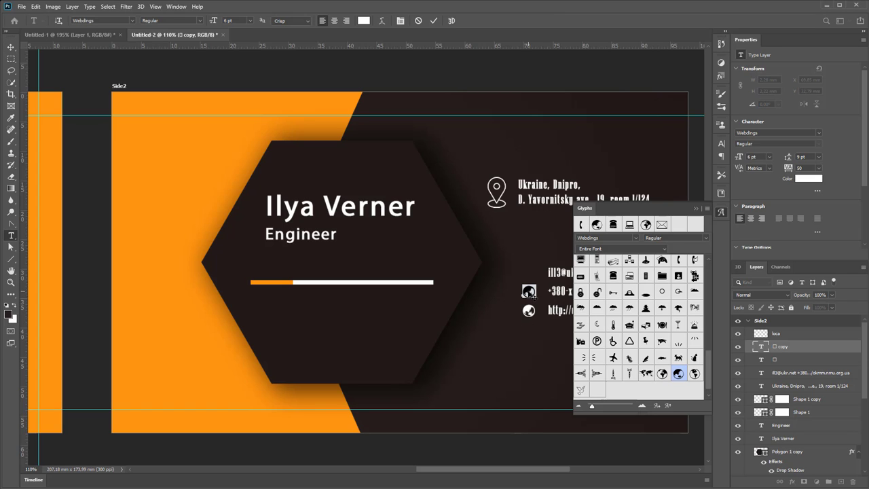
double_click(582, 225)
left_click(696, 209)
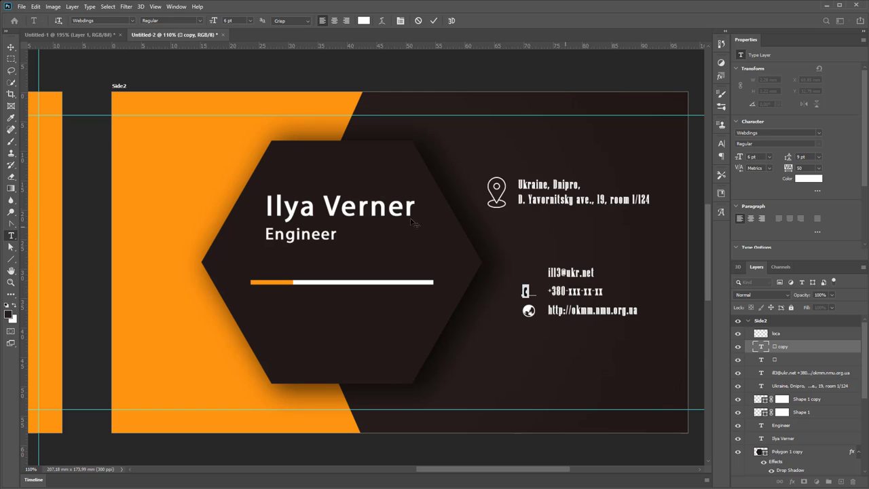
left_click(11, 47)
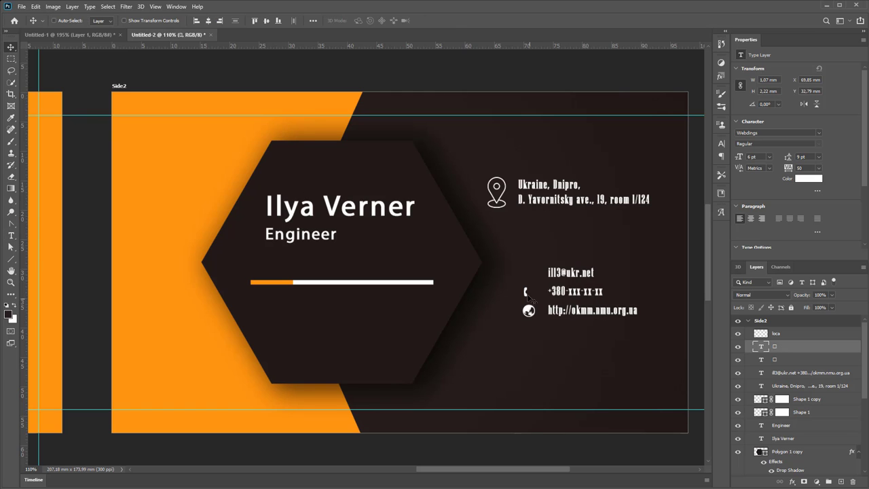
left_click_drag(529, 287, 528, 272)
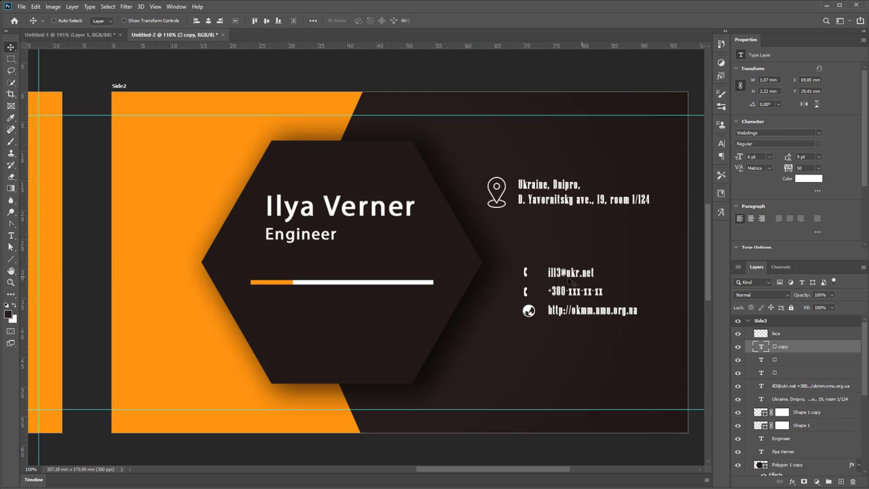
Swap the email-line icon for an envelope glyph
double_click(528, 272)
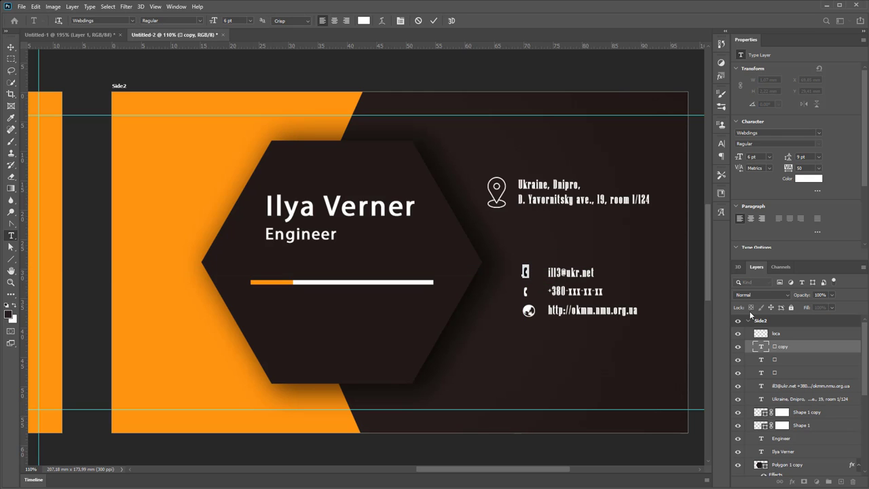
left_click(721, 213)
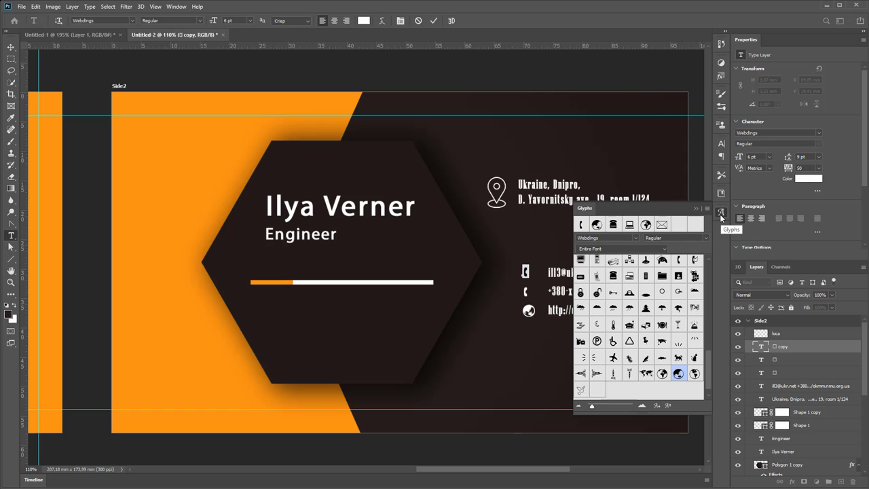
double_click(662, 225)
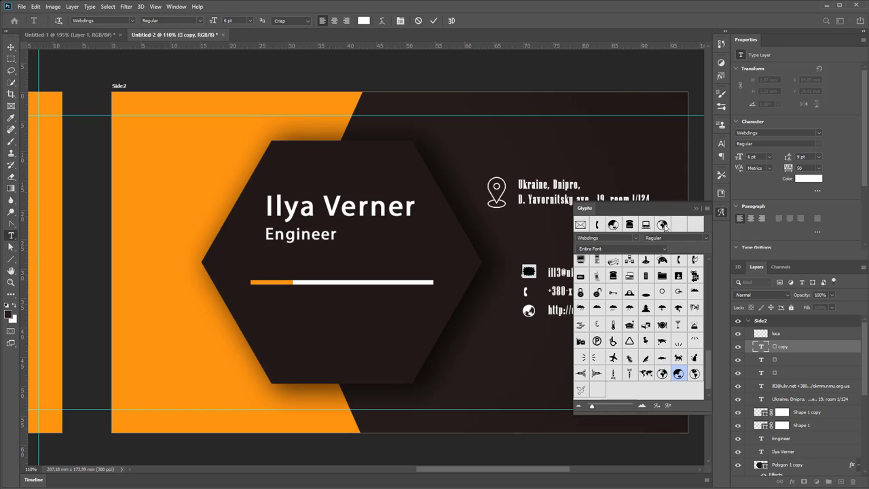
left_click(706, 209)
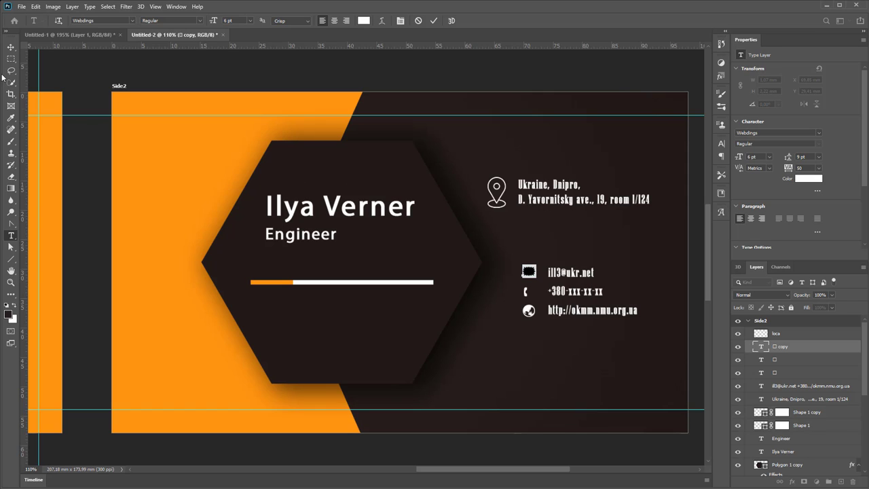
left_click(11, 47)
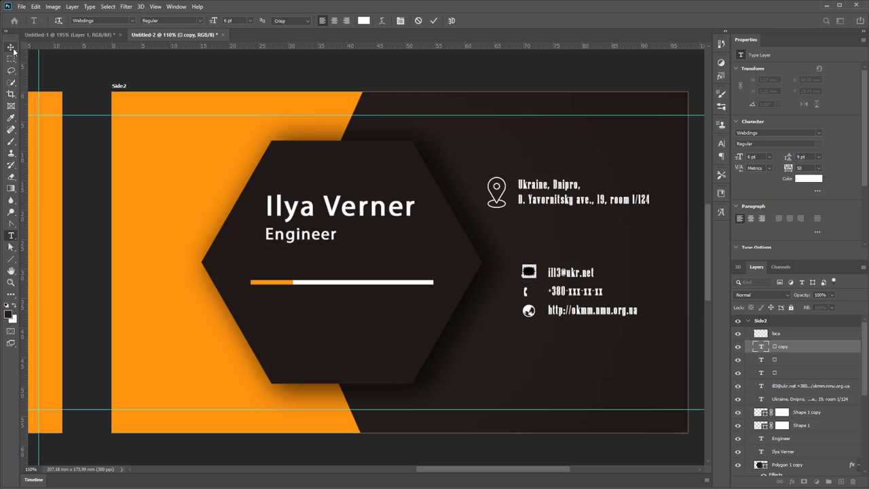
Change the envelope glyph to the Wingdings outlined envelope
double_click(533, 274)
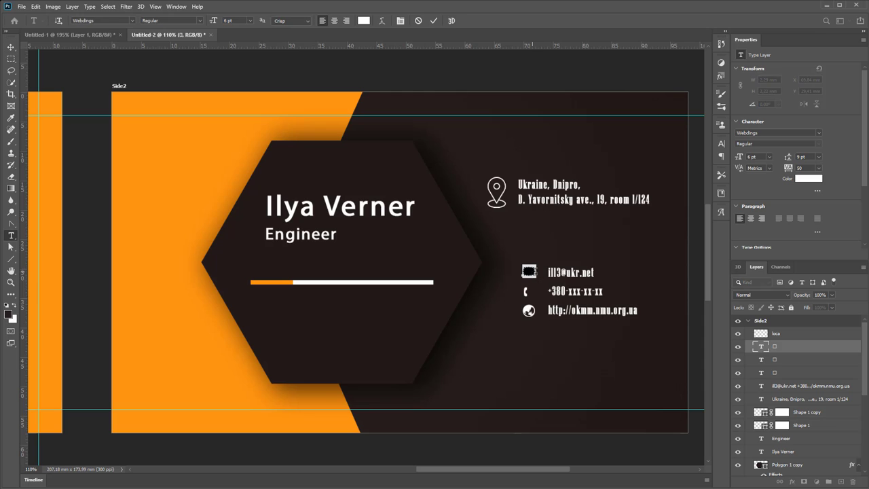
left_click(721, 212)
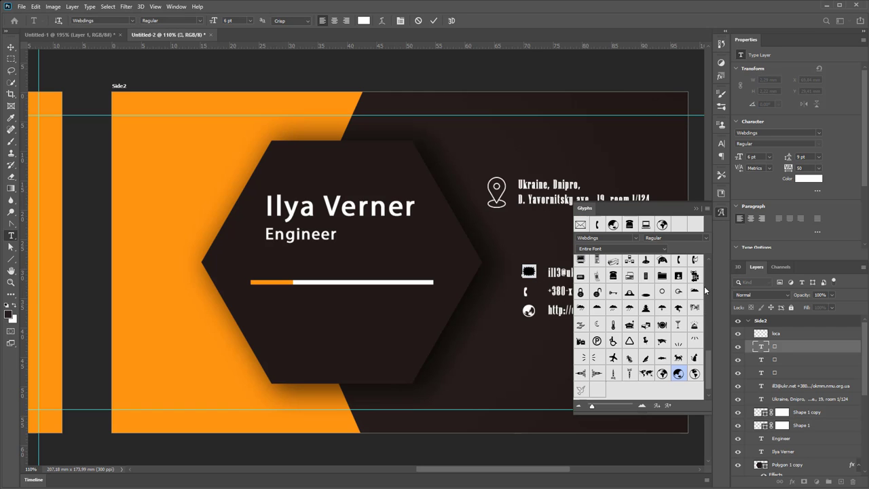
left_click_drag(709, 375, 708, 269)
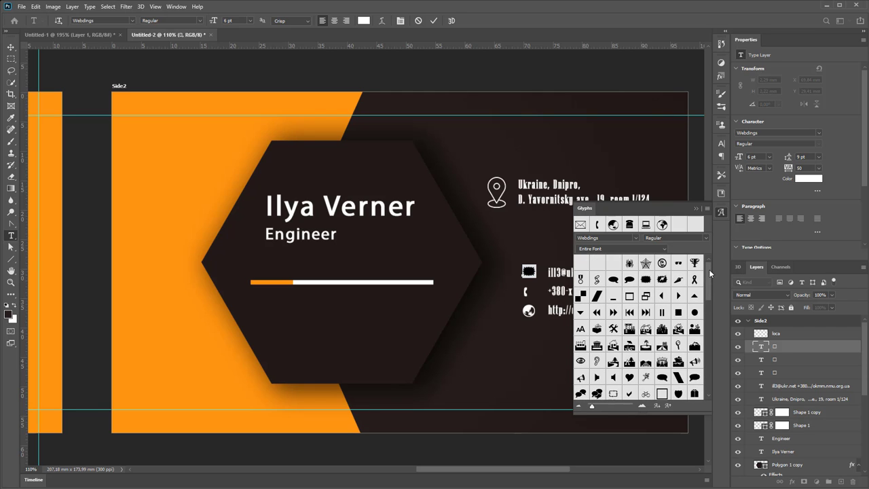
left_click(636, 237)
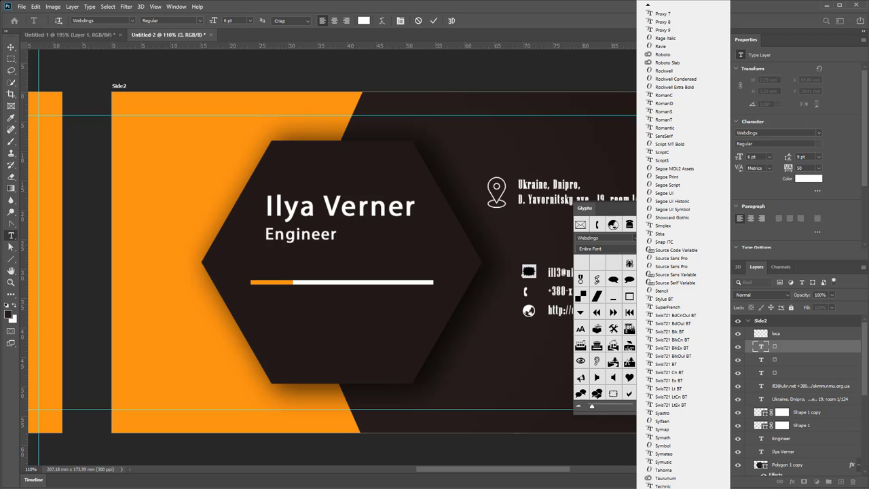
scroll(682, 245, "down", 2)
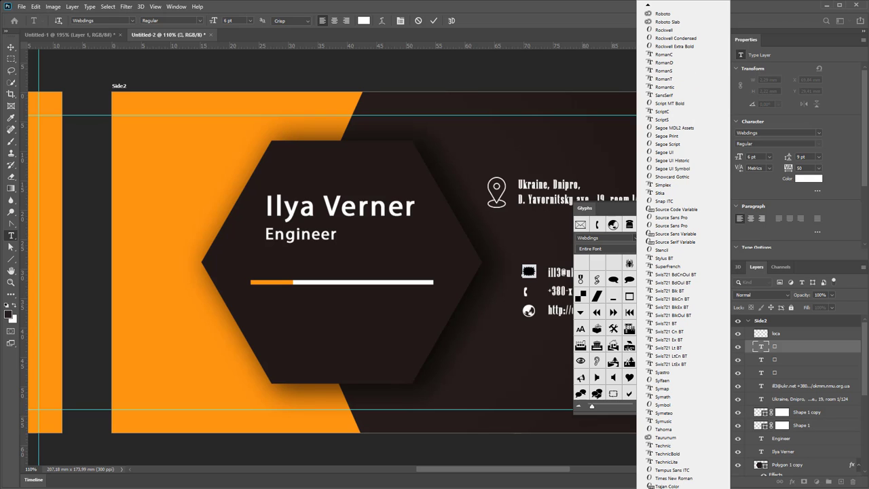
scroll(682, 339, "down", 3)
left_click(662, 345)
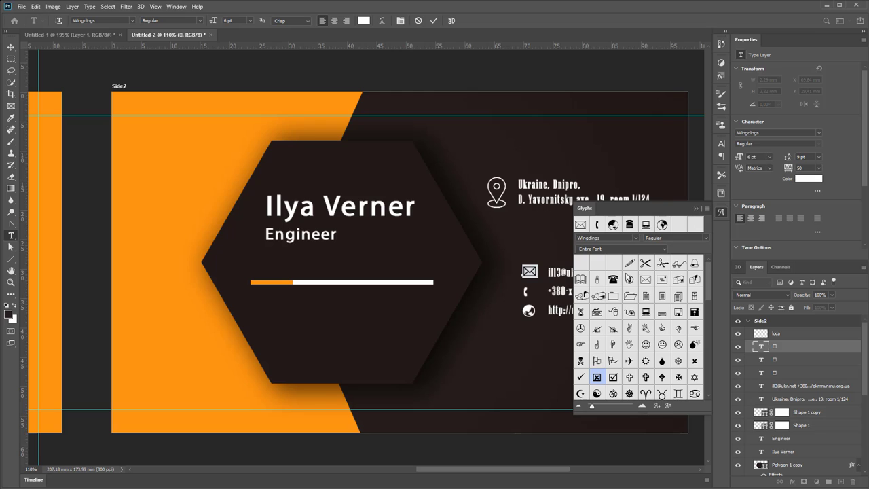
left_click(696, 208)
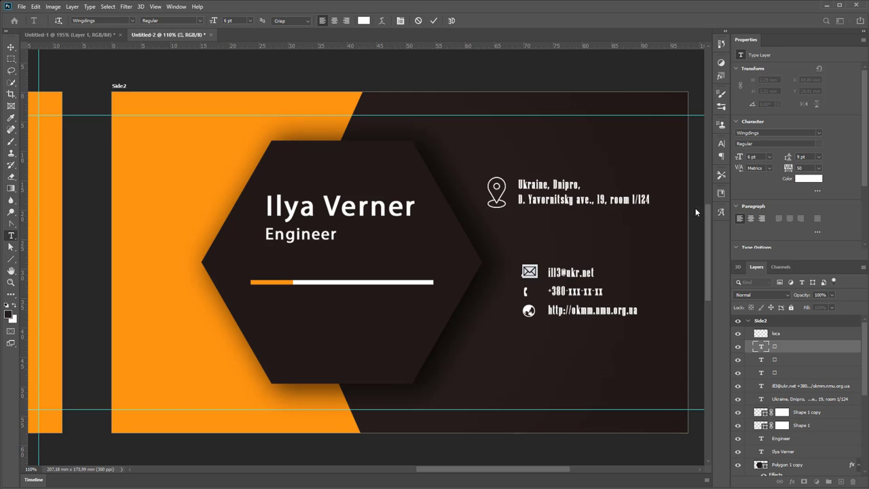
left_click(11, 47)
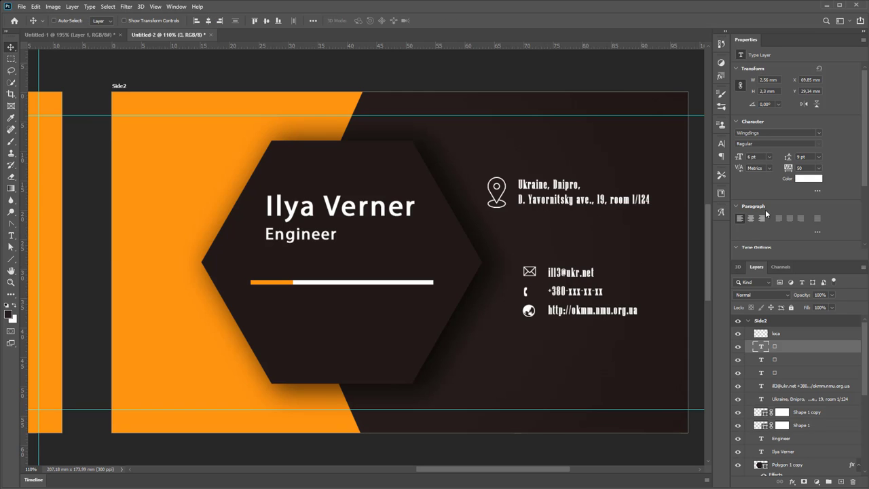
Set the envelope icon to 10 pt and shift it left into line
left_click(721, 143)
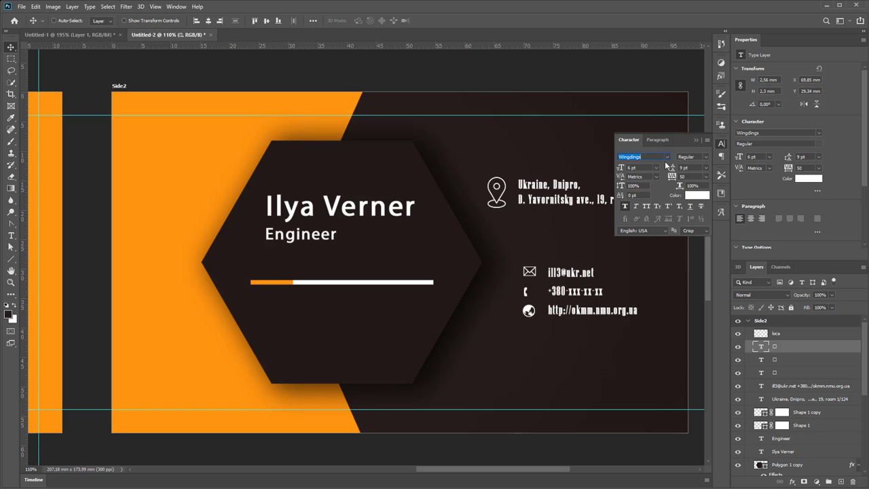
left_click(657, 168)
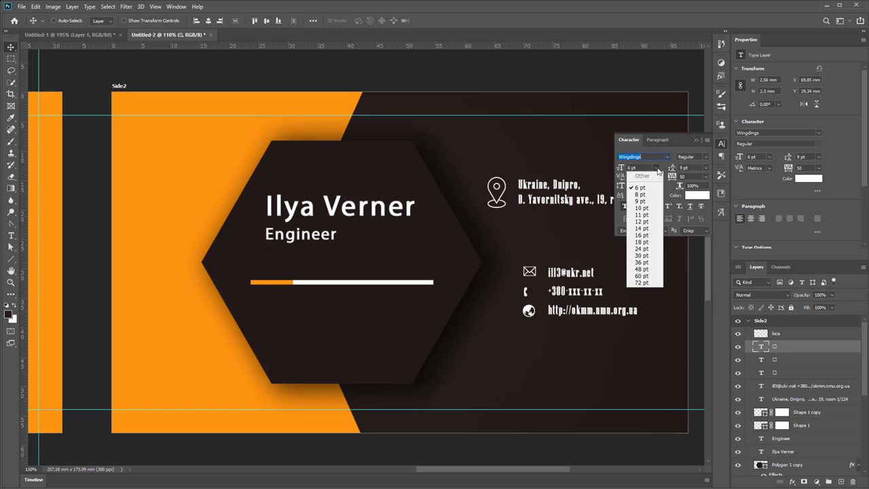
left_click(645, 209)
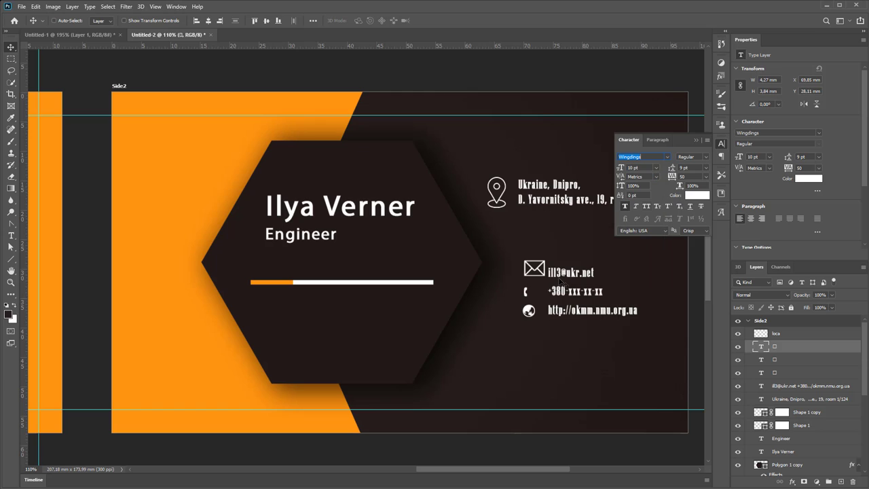
left_click_drag(540, 273, 528, 273)
Rename the phone icon layer to phone and the envelope icon layer to mail
right_click(526, 291)
left_click(549, 307)
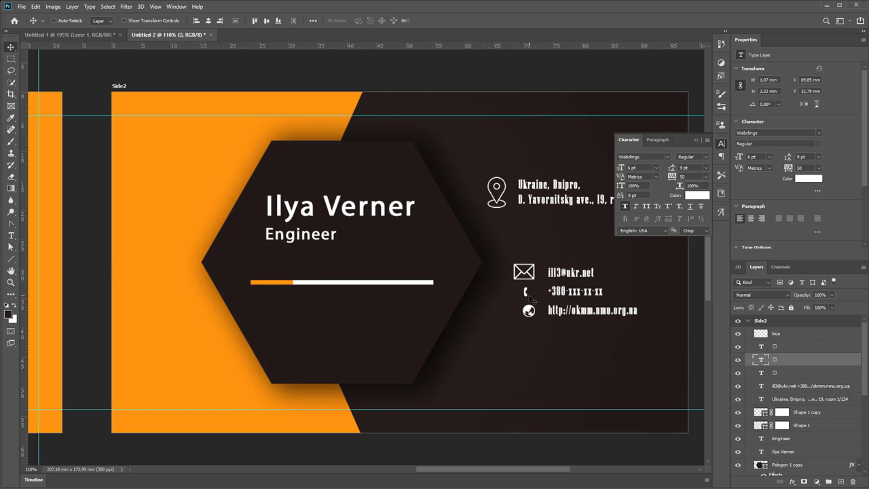
double_click(775, 359)
key("Return")
double_click(776, 347)
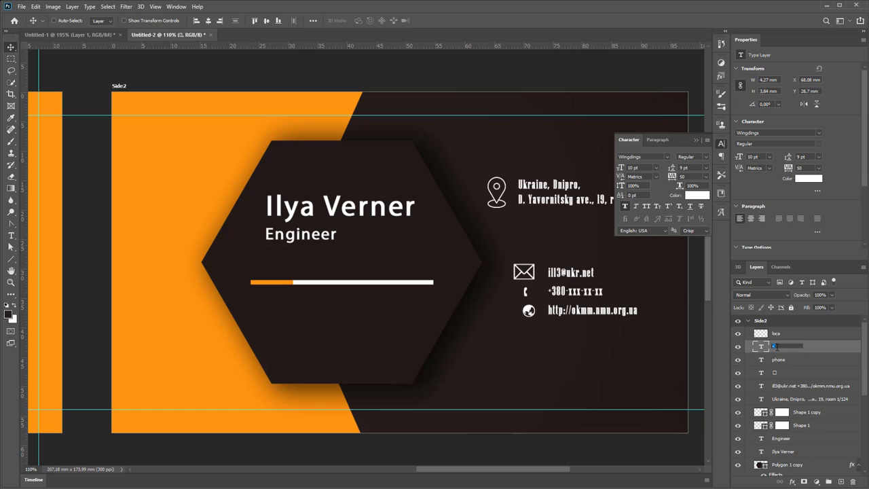
type("mail")
key("Return")
Set the phone icon to 10 pt and nudge it left into line
left_click(788, 360)
left_click(656, 168)
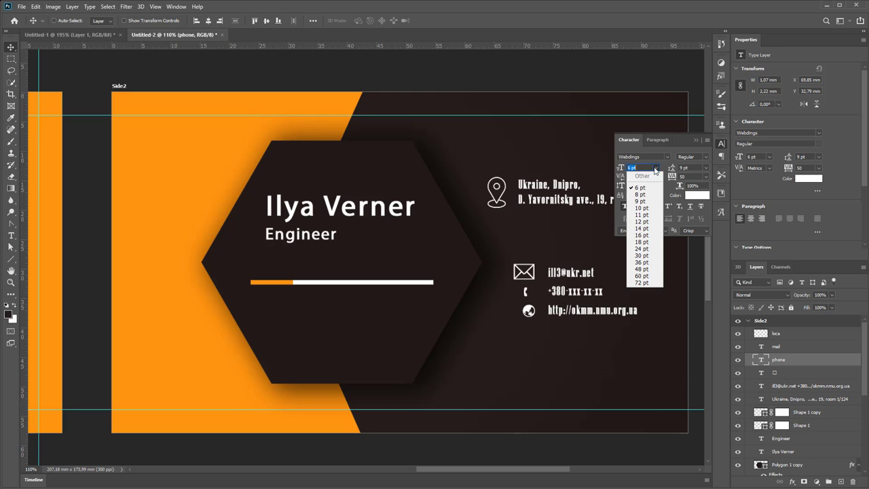
left_click(641, 208)
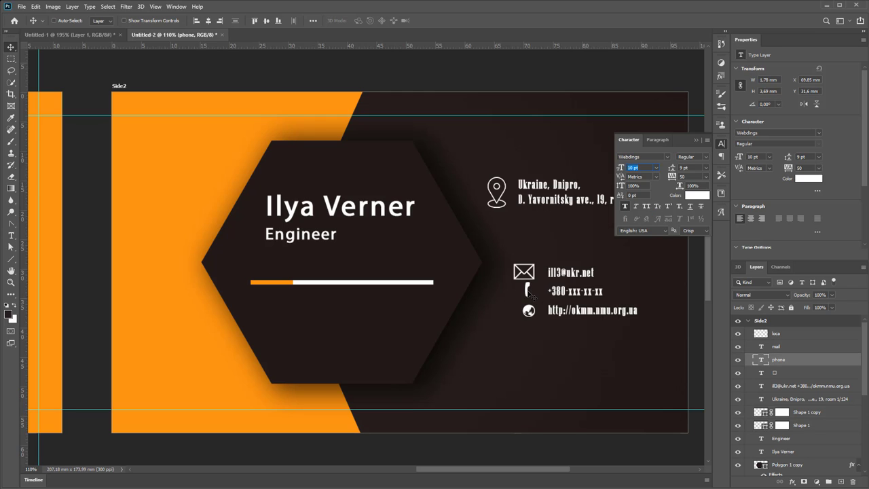
left_click_drag(530, 294, 524, 316)
Select the globe icon's layer, align it left, and rename it web
right_click(532, 315)
left_click(551, 318)
left_click_drag(524, 316, 522, 315)
double_click(774, 372)
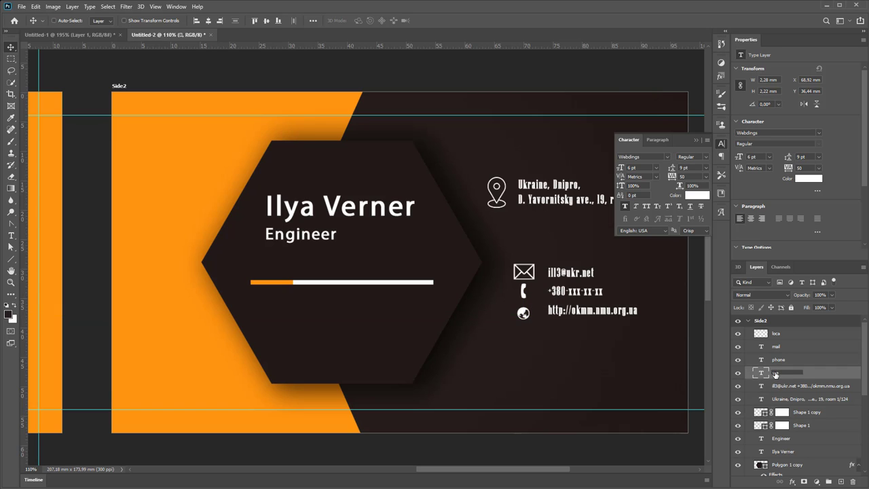
type("web")
key("Return")
Enlarge the globe icon to 10 pt and nudge it into line
left_click(656, 168)
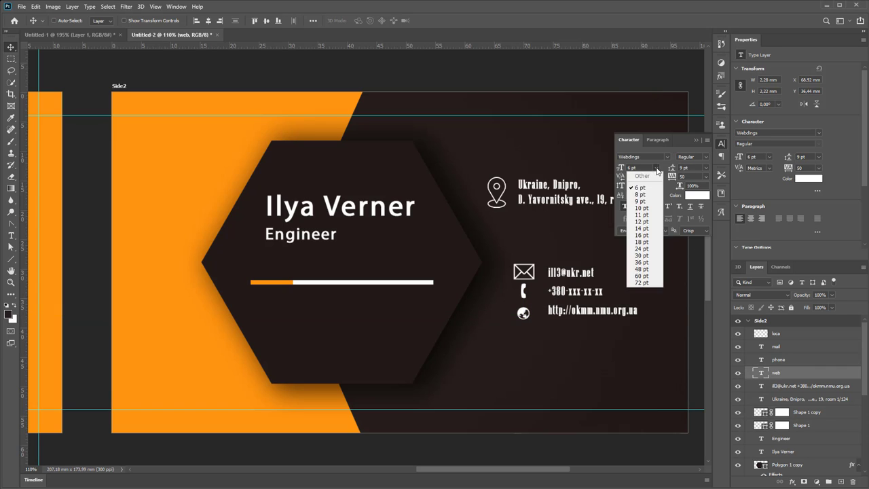
left_click(642, 207)
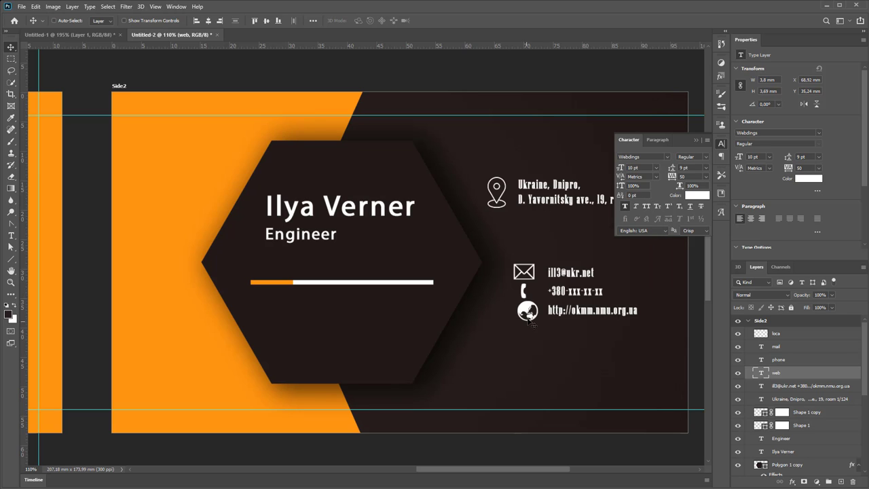
left_click_drag(528, 322, 524, 318)
Zoom out to about 62% and close the floating Character panel
scroll(601, 272, "down", 2)
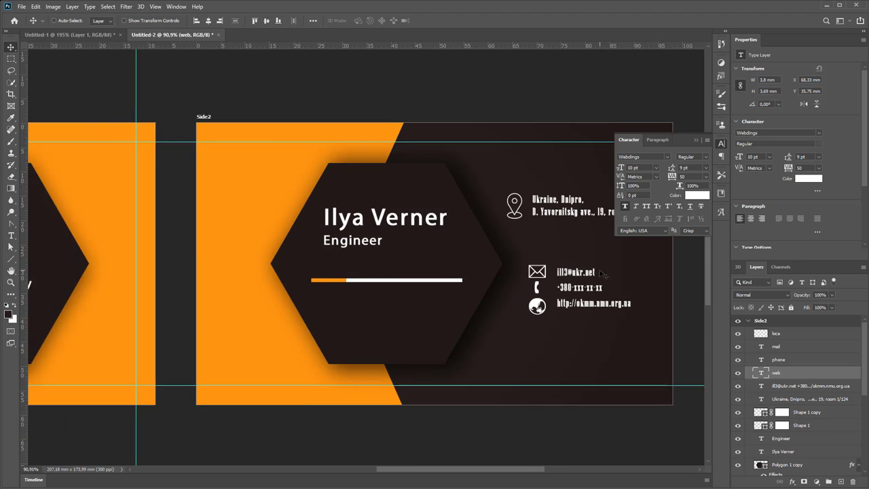
scroll(601, 273, "down", 3)
left_click(693, 141)
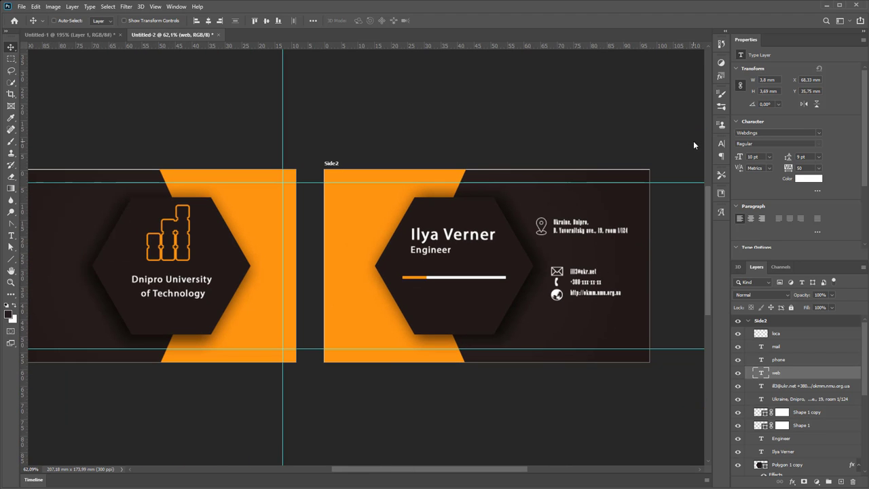